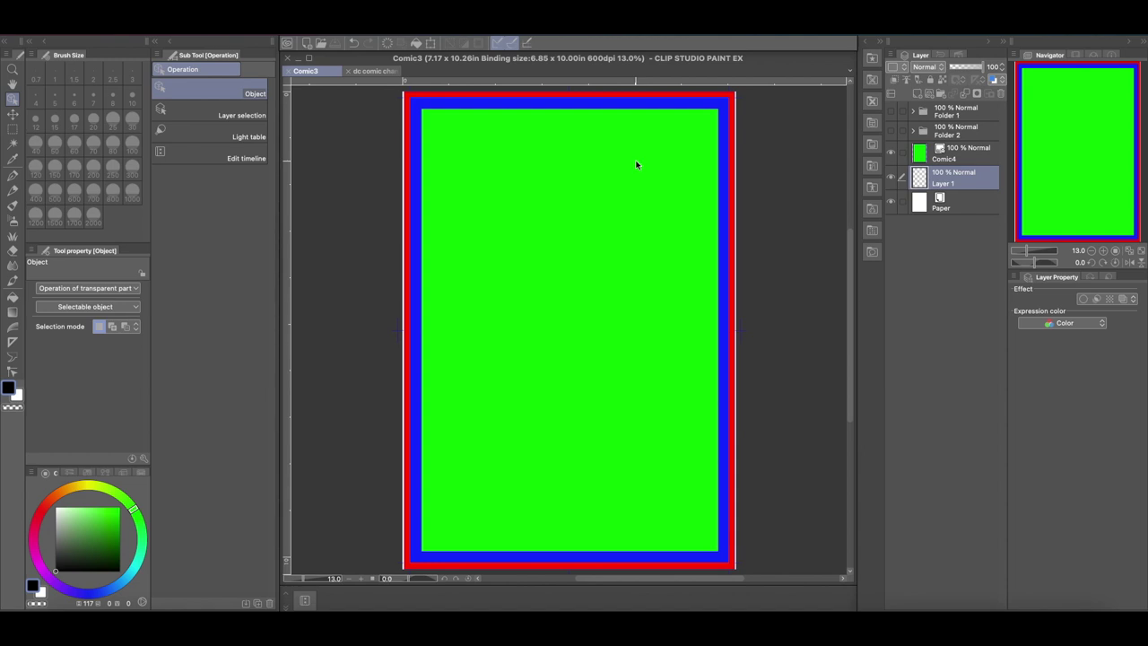
Step: Hide the Comic4 layer, display Folder 2's saddle stitch diagram, and replace it with Folder 1's perfect binding diagram
left_click(892, 134)
left_click(892, 133)
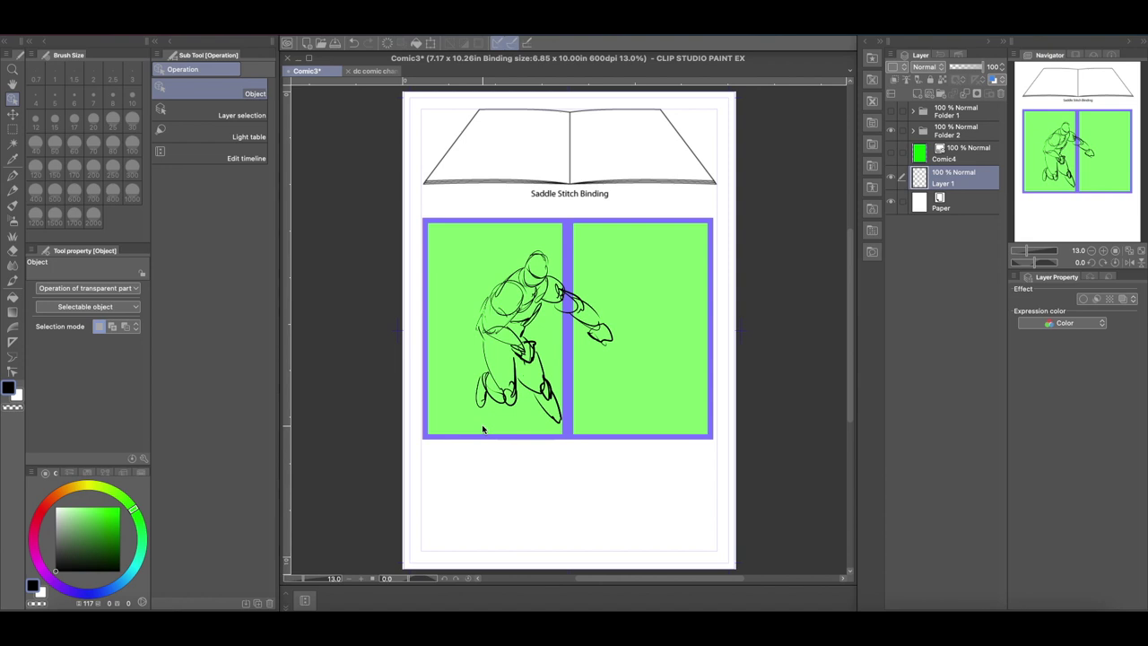
left_click(893, 134)
left_click(892, 114)
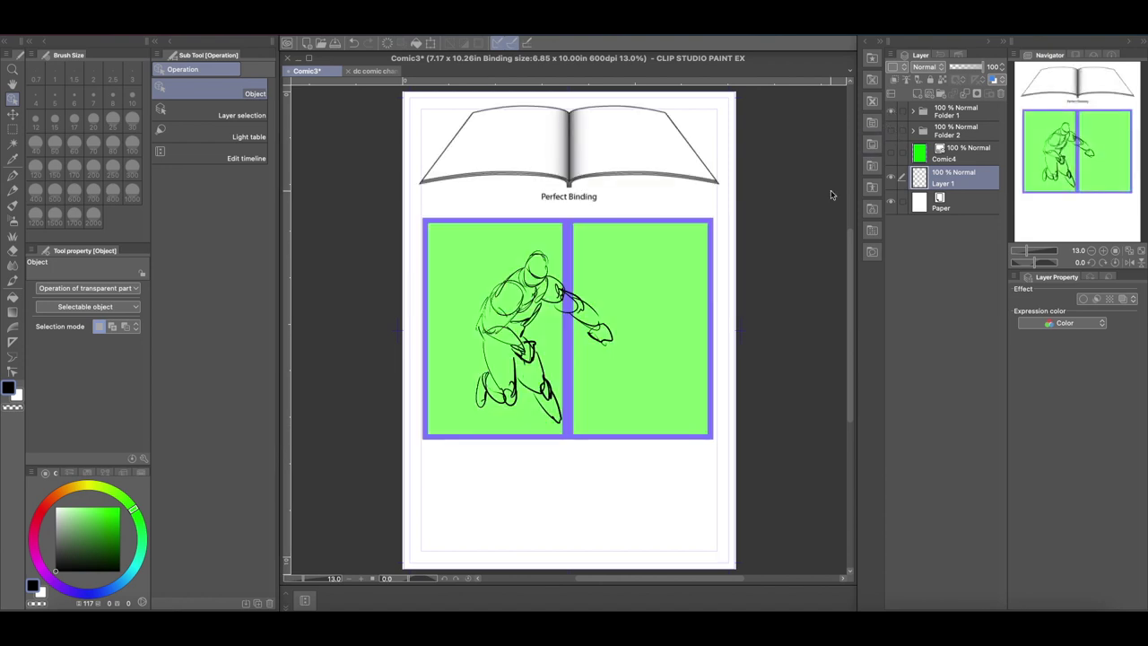
Step: Expand Folder 1 and add a new raster layer directly above Layer 2
left_click(913, 112)
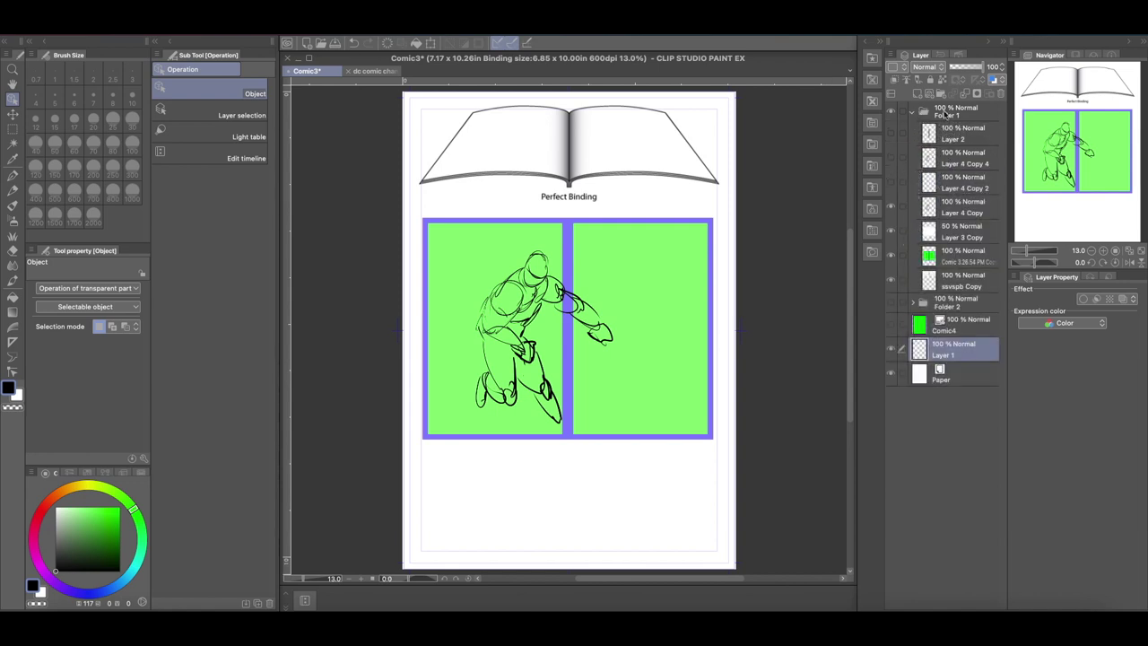
left_click(952, 134)
left_click(917, 93)
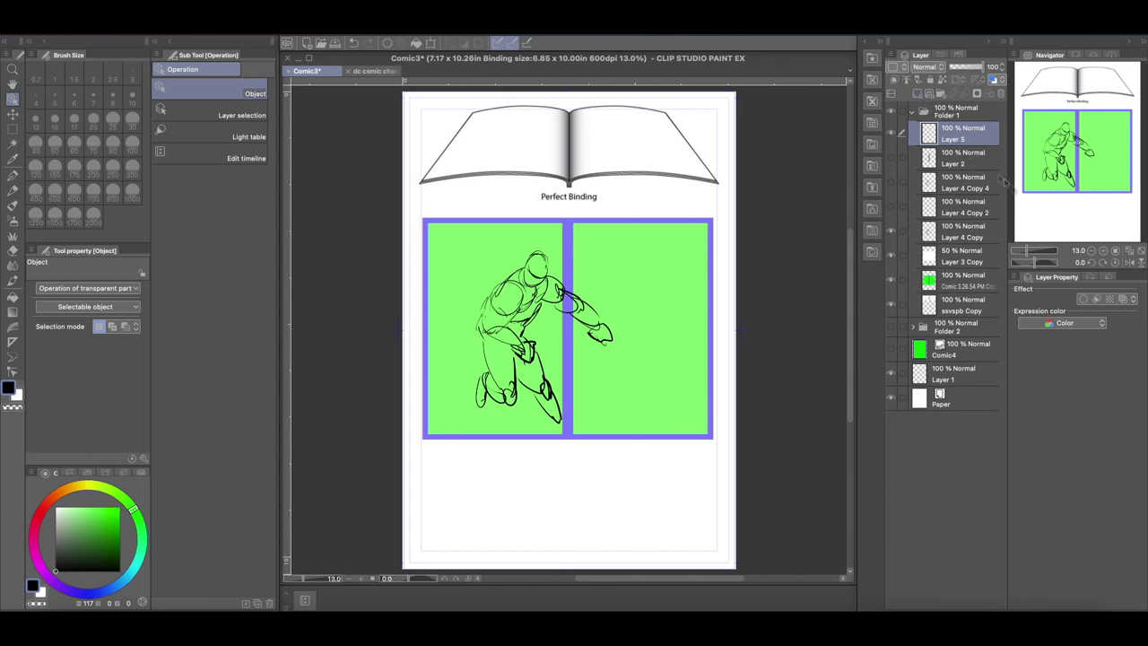
Step: Draw short horizontal lines on both sides of the book's spine above "Perfect Binding", using the G-pen at size 12
left_click_drag(1032, 252, 1041, 252)
left_click_drag(1077, 148, 1074, 96)
left_click(12, 174)
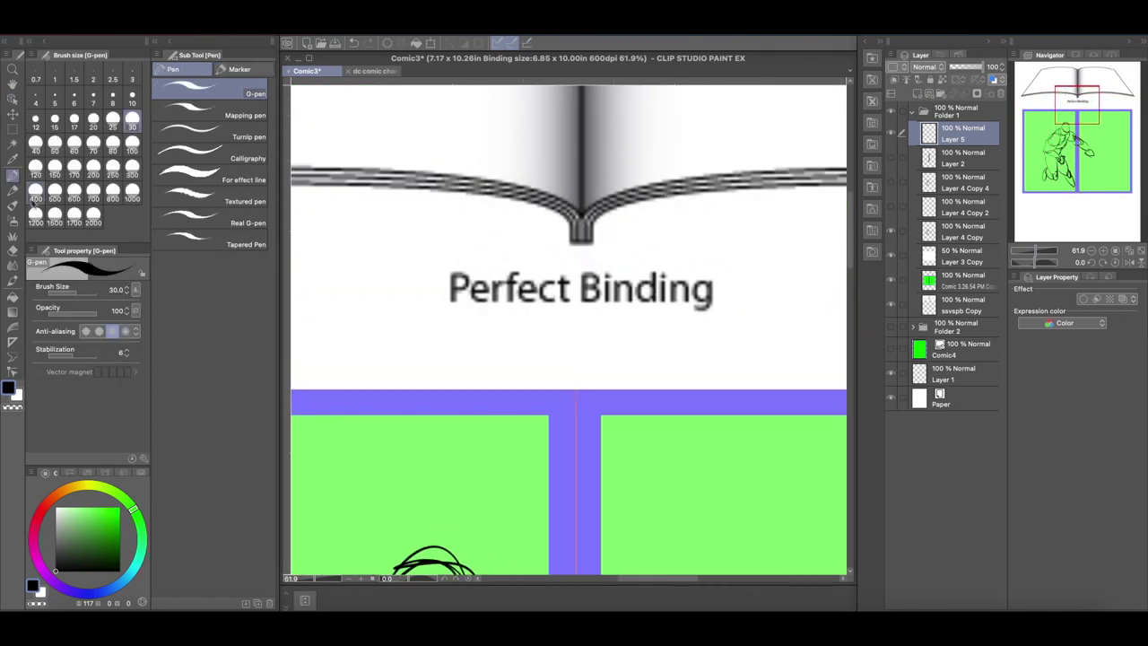
left_click(36, 117)
mouse_move(522, 222)
left_mouse_down()
mouse_move(559, 219)
mouse_move(570, 239)
mouse_move(658, 218)
left_mouse_up()
left_click_drag(596, 242, 642, 240)
Step: Handwrite "Page 2" on the book's left page and "Page 3" on its right page
left_click_drag(1037, 251, 1032, 251)
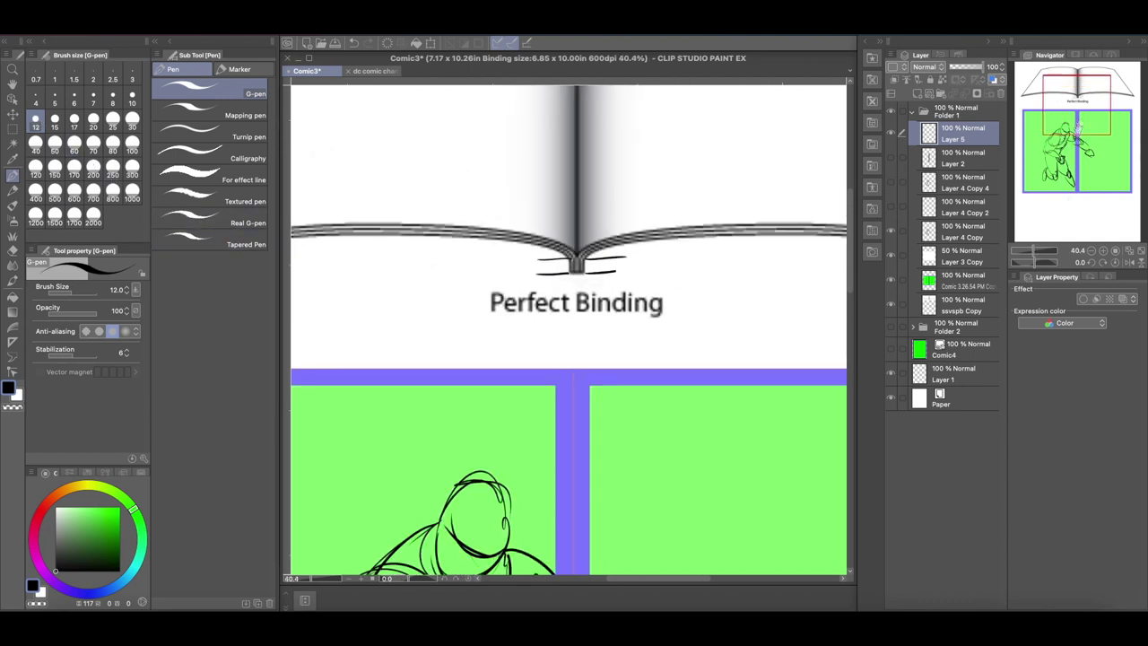
mouse_move(459, 217)
left_mouse_down()
mouse_move(468, 263)
mouse_move(462, 249)
left_mouse_up()
mouse_move(480, 240)
left_mouse_down()
mouse_move(492, 267)
mouse_move(506, 231)
mouse_move(549, 212)
left_mouse_up()
left_click_drag(705, 201, 709, 253)
mouse_move(703, 205)
left_mouse_down()
mouse_move(743, 235)
mouse_move(745, 220)
mouse_move(773, 222)
left_mouse_up()
Step: Mark the spine's glued area with vertical ticks, a connecting line and hatching, and undo the bracket drawn beneath it
left_click_drag(1080, 107, 1086, 115)
left_click_drag(580, 284, 578, 300)
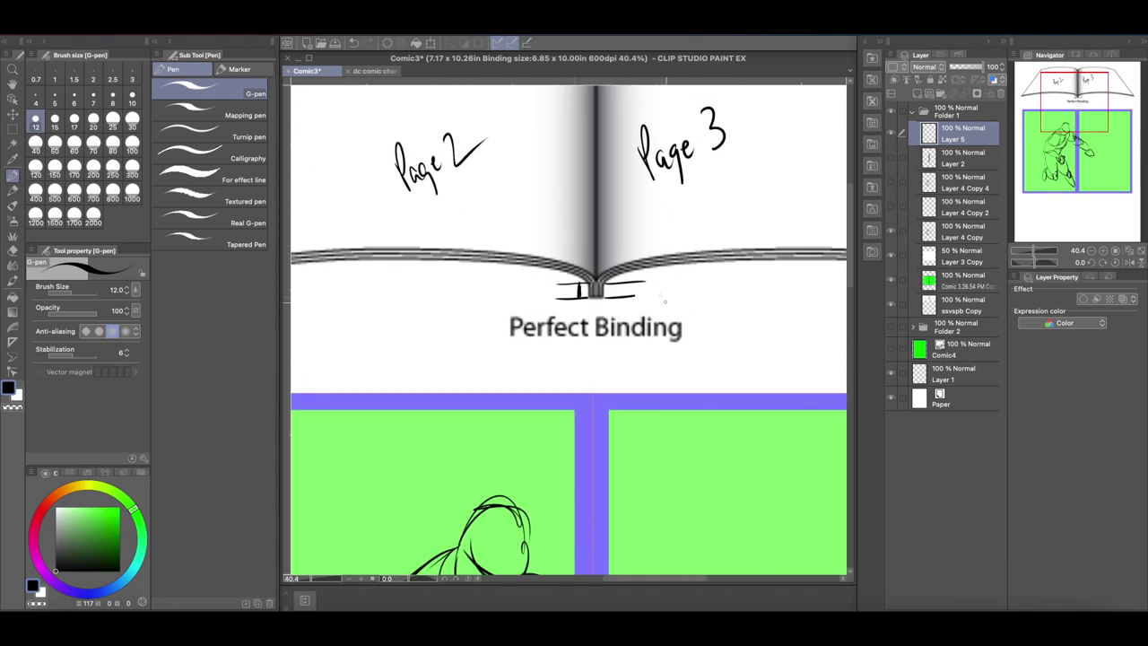
mouse_move(615, 284)
left_mouse_down()
mouse_move(617, 299)
mouse_move(603, 291)
left_mouse_up()
mouse_move(585, 285)
left_mouse_down()
mouse_move(585, 309)
mouse_move(607, 308)
mouse_move(576, 314)
mouse_move(609, 315)
mouse_move(619, 302)
left_mouse_up()
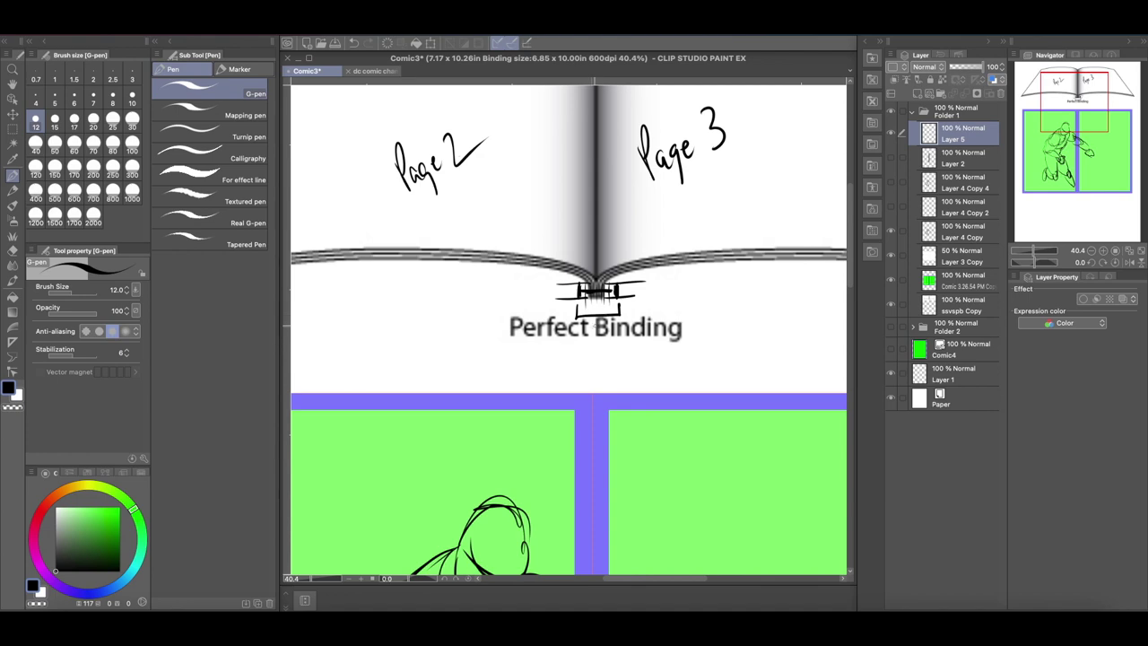
left_click(353, 42)
Step: Hide the handwritten notes on Layer 5 and show Layer 2's black strip over the gutter between the two pages
left_click_drag(1075, 112, 1072, 121)
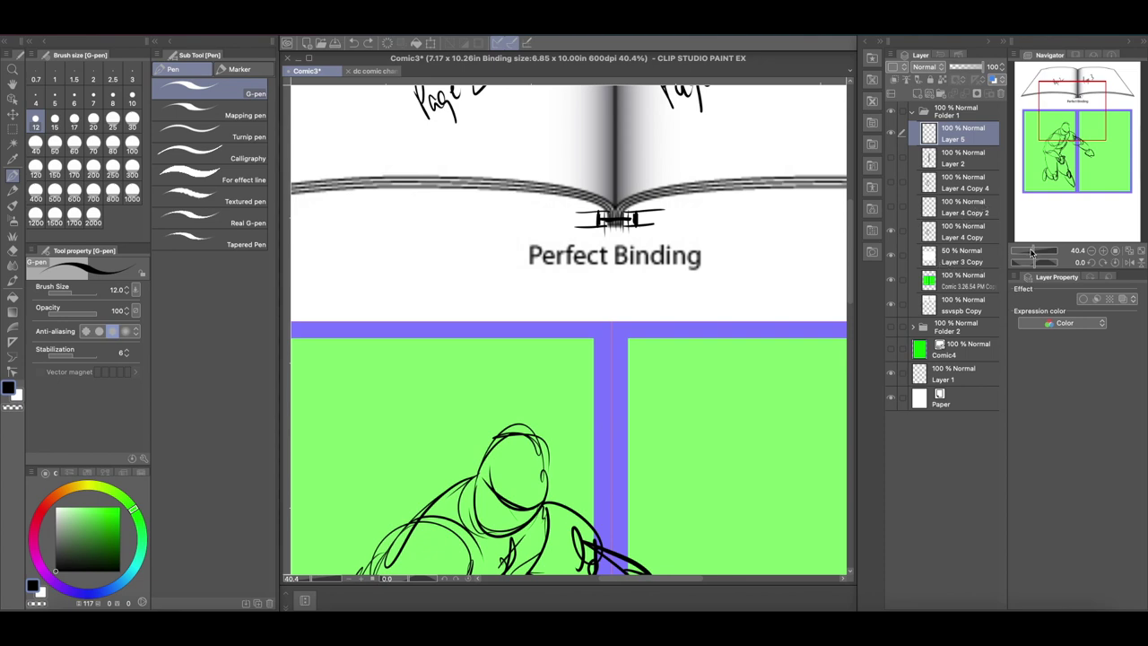
left_click(1032, 251)
left_click_drag(679, 400, 628, 299)
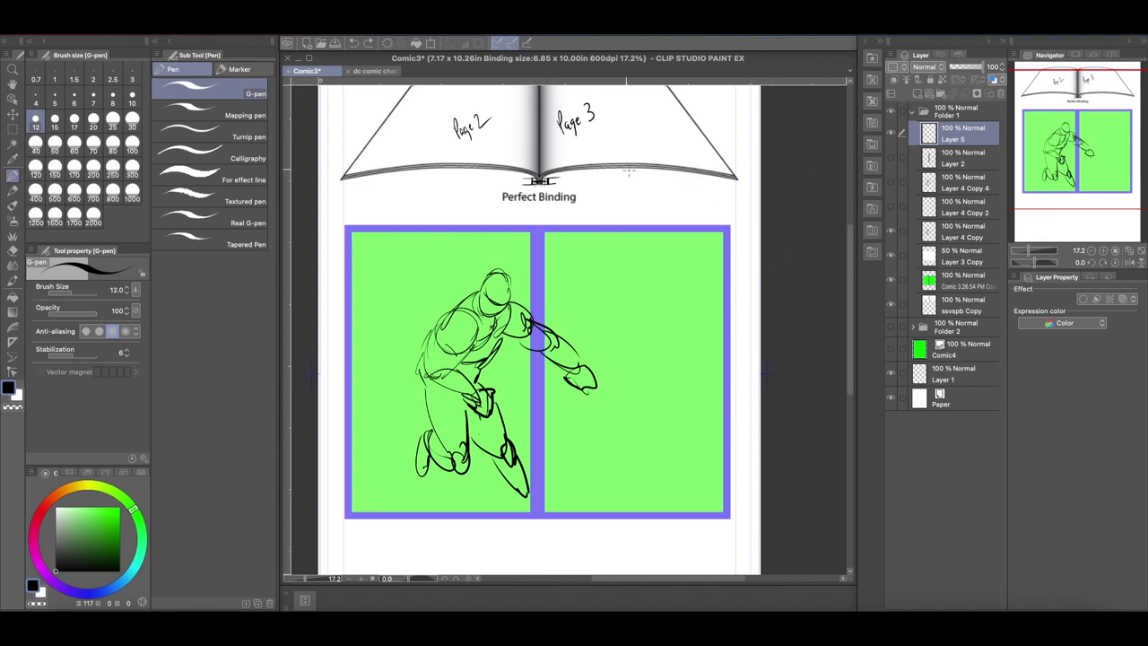
left_click(893, 133)
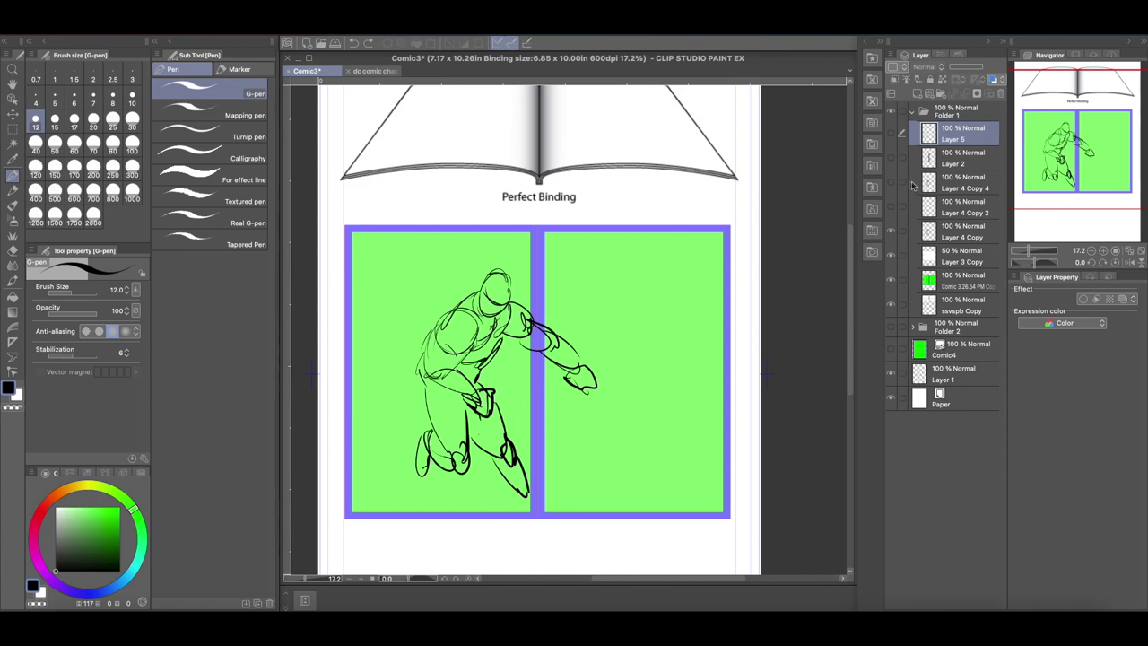
left_click(890, 163)
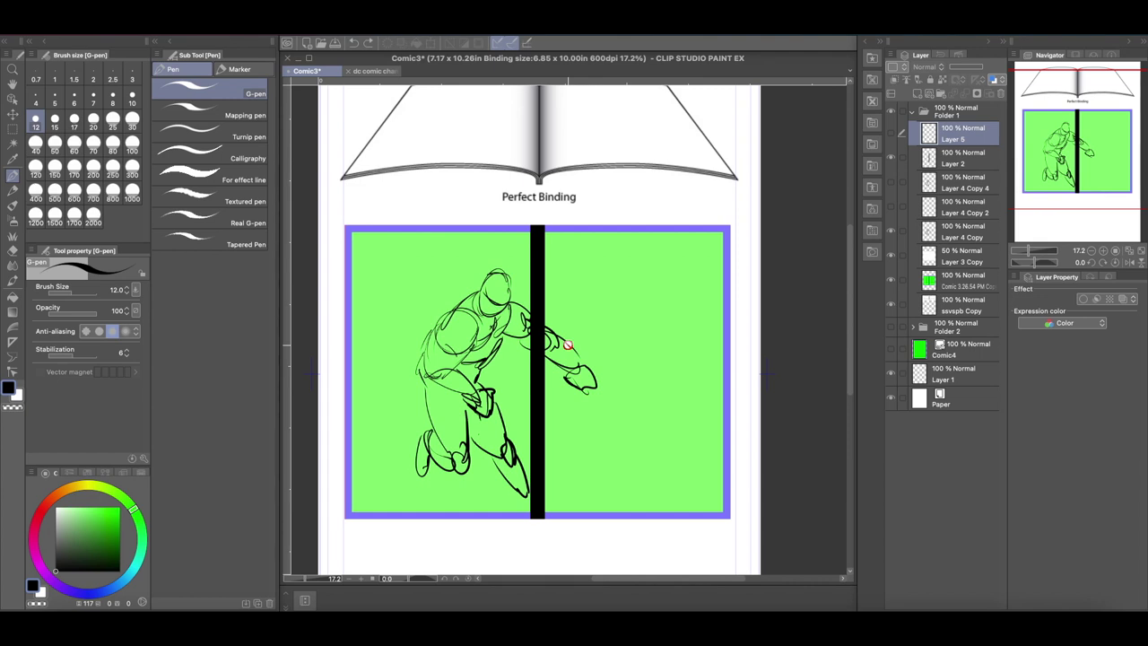
Step: Hide Layer 2 and Layer 4 Copy, and show Layer 4 Copy 4 and Layer 4 Copy 2 to inspect the shifted arm at the gutter
left_click(891, 183)
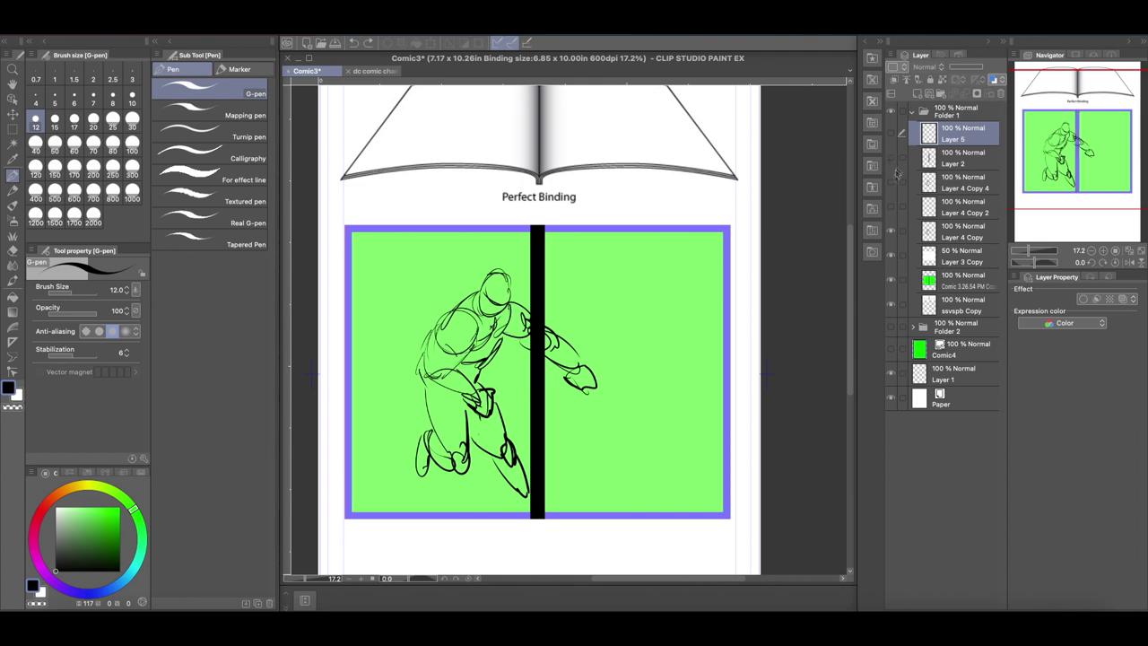
left_click(891, 231)
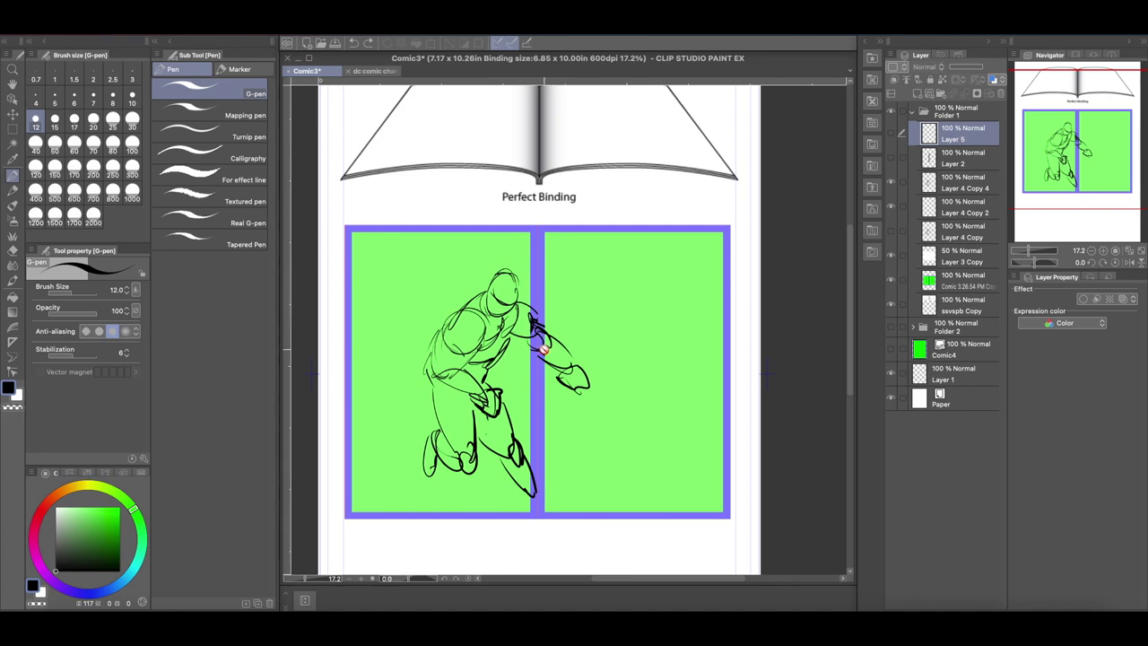
left_click(1030, 249)
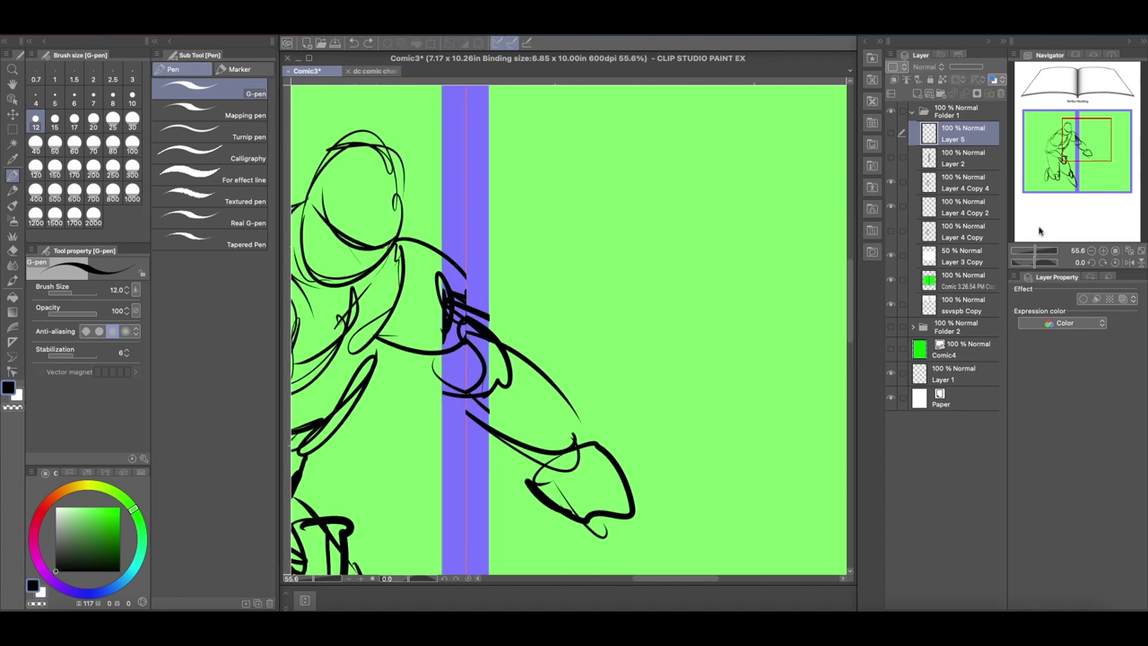
left_click(1030, 249)
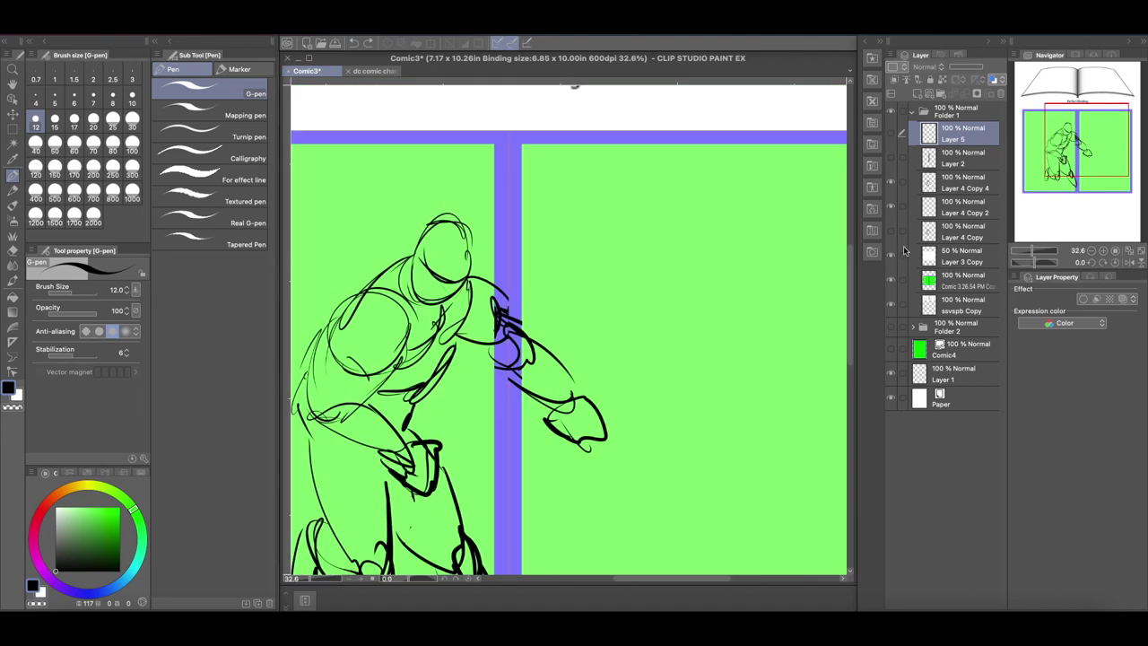
Step: Toggle Layer 2, Layer 4 Copy 4 and Layer 4 Copy 2 for comparison, leaving only Layer 4 Copy 2's linework within the gutter shown
left_click(893, 208)
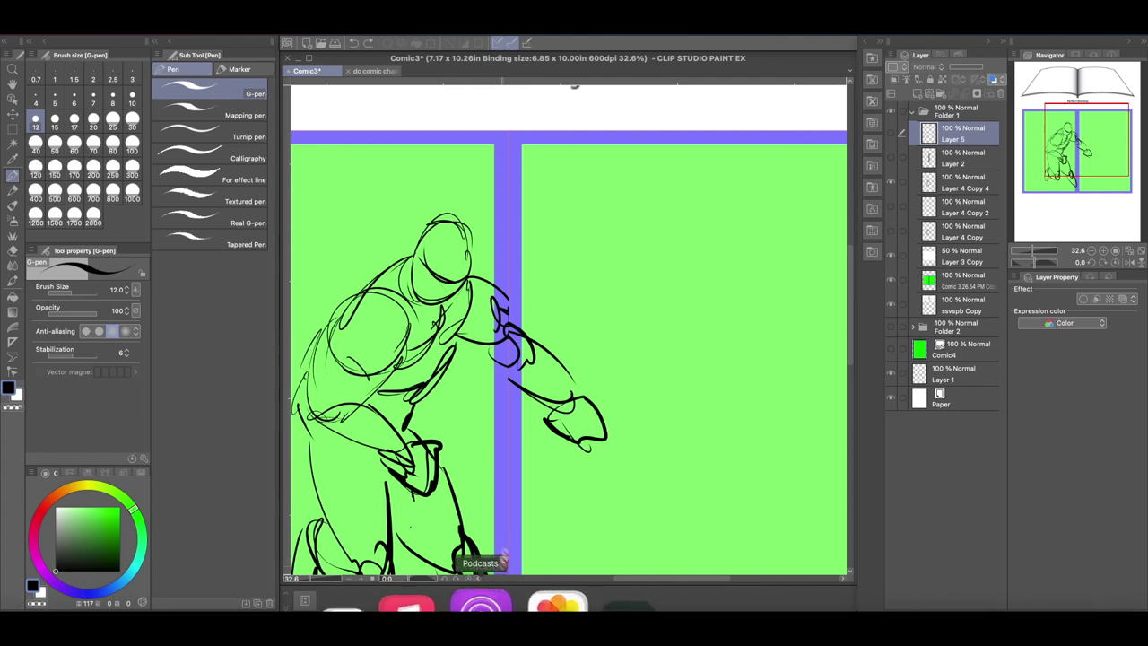
left_click(893, 163)
left_click(893, 186)
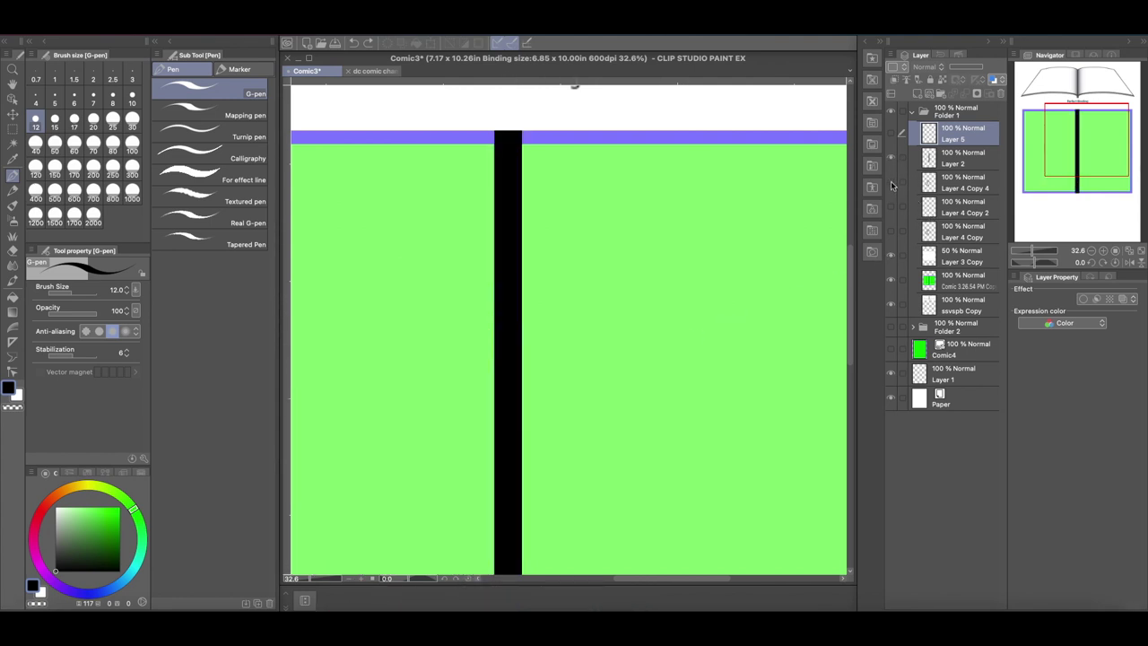
left_click(893, 161)
left_click(893, 185)
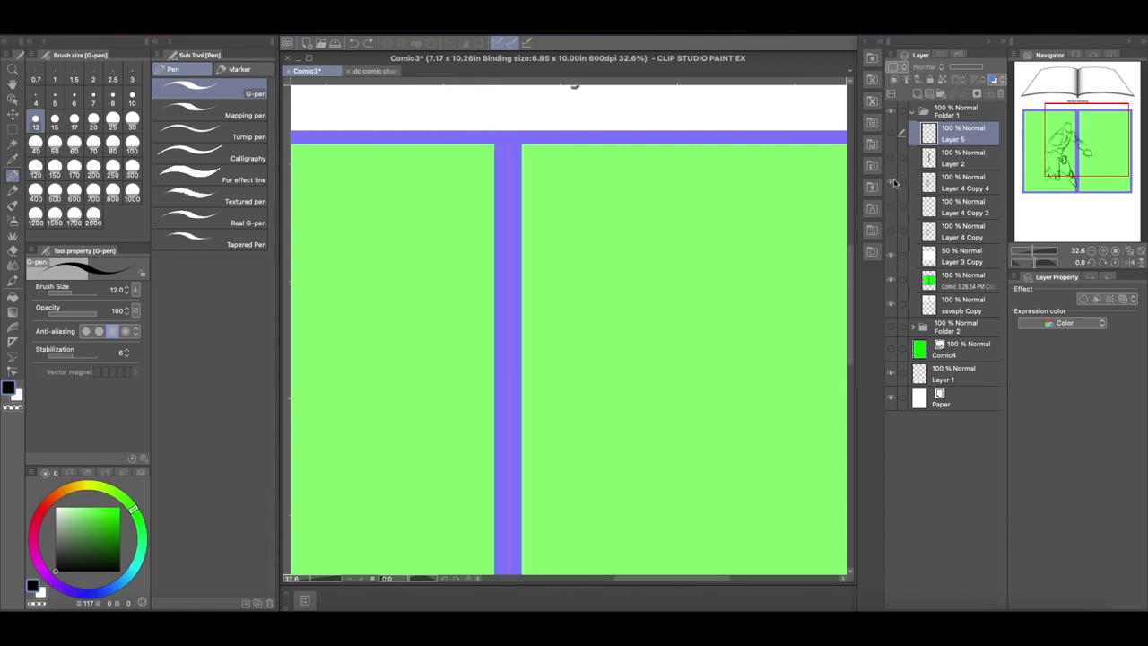
left_click(893, 186)
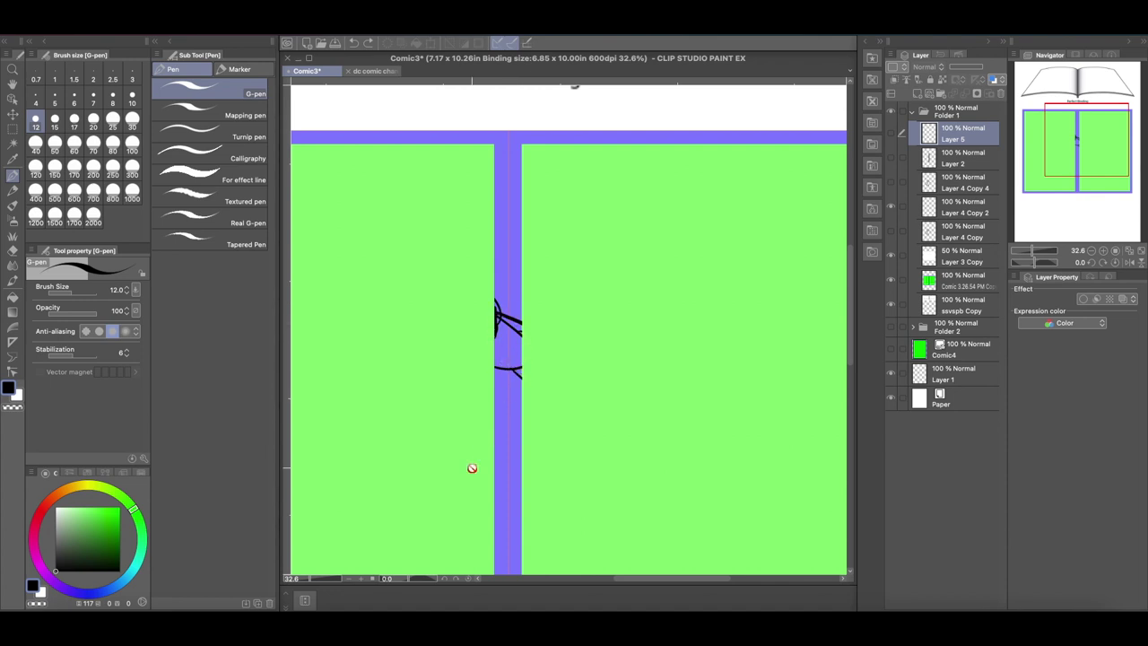
Step: Collapse and hide Folder 1, and fit the whole blank comic page in the view
left_click(913, 113)
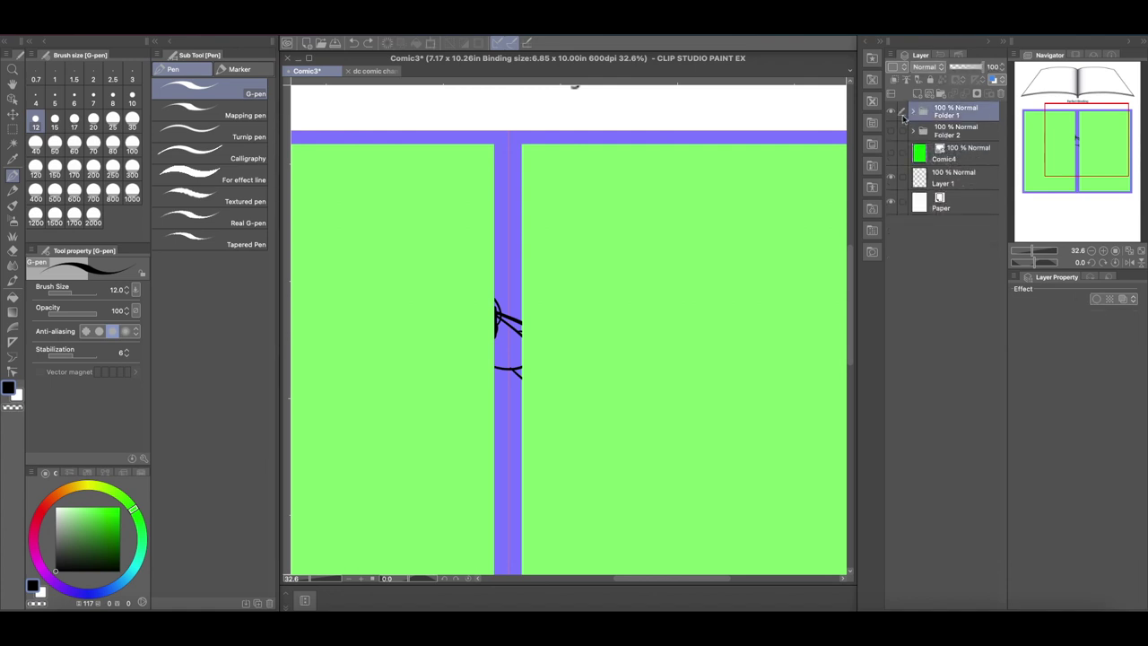
left_click(890, 113)
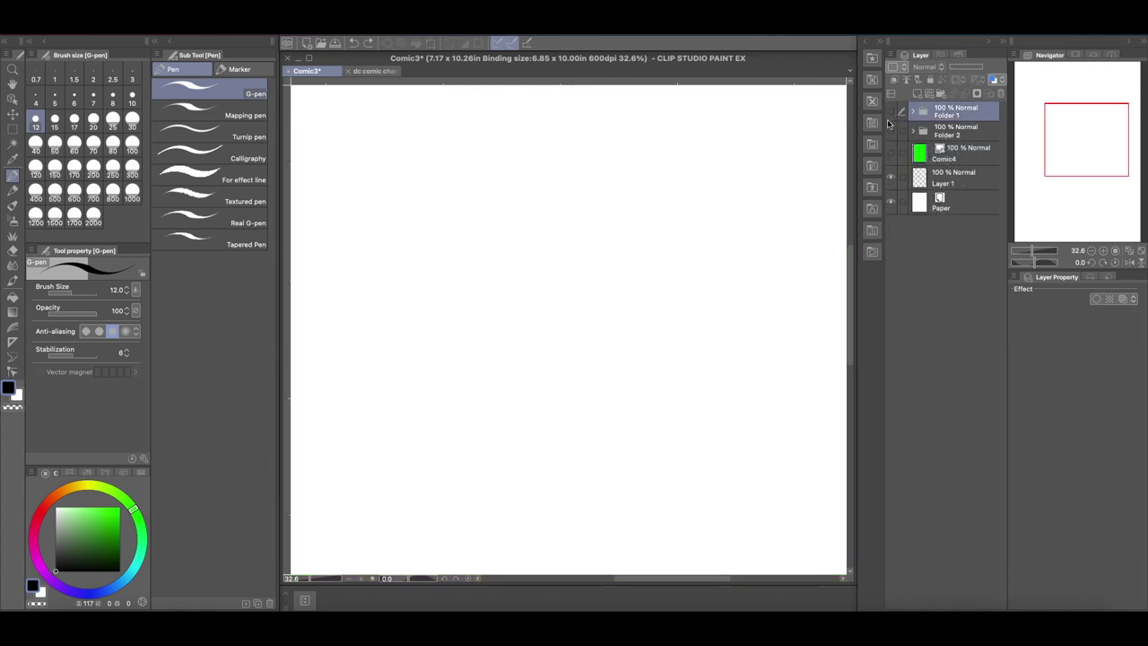
left_click(1140, 250)
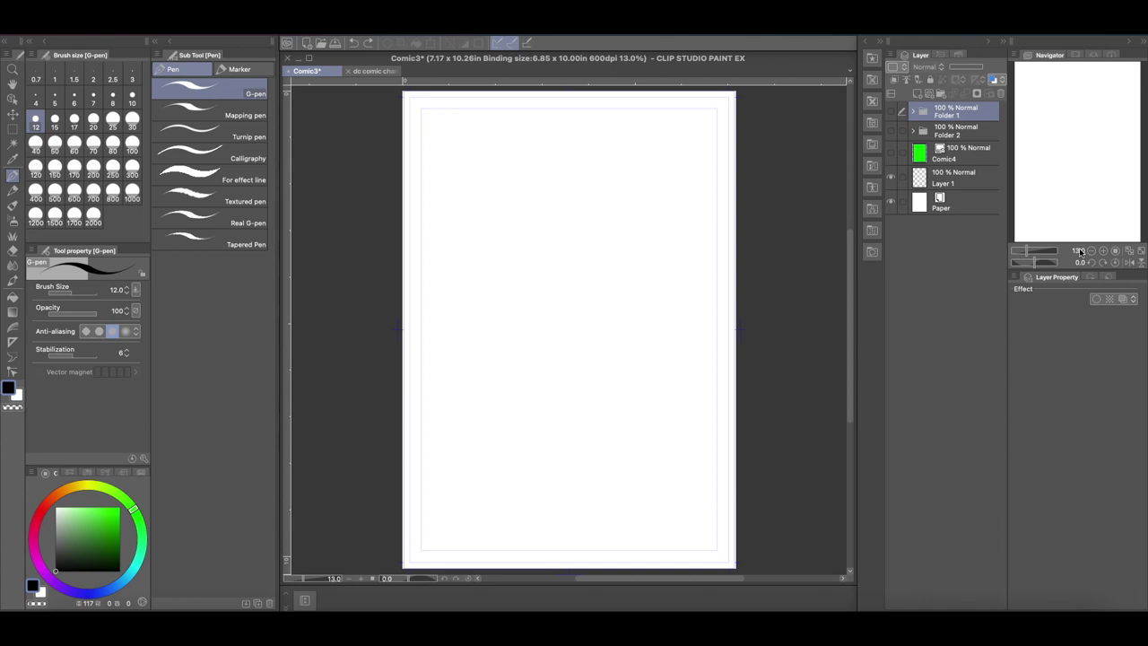
Step: Switch to the dc comic change reference document and start a new comic file with a binding width of 7.1 in
left_click(375, 71)
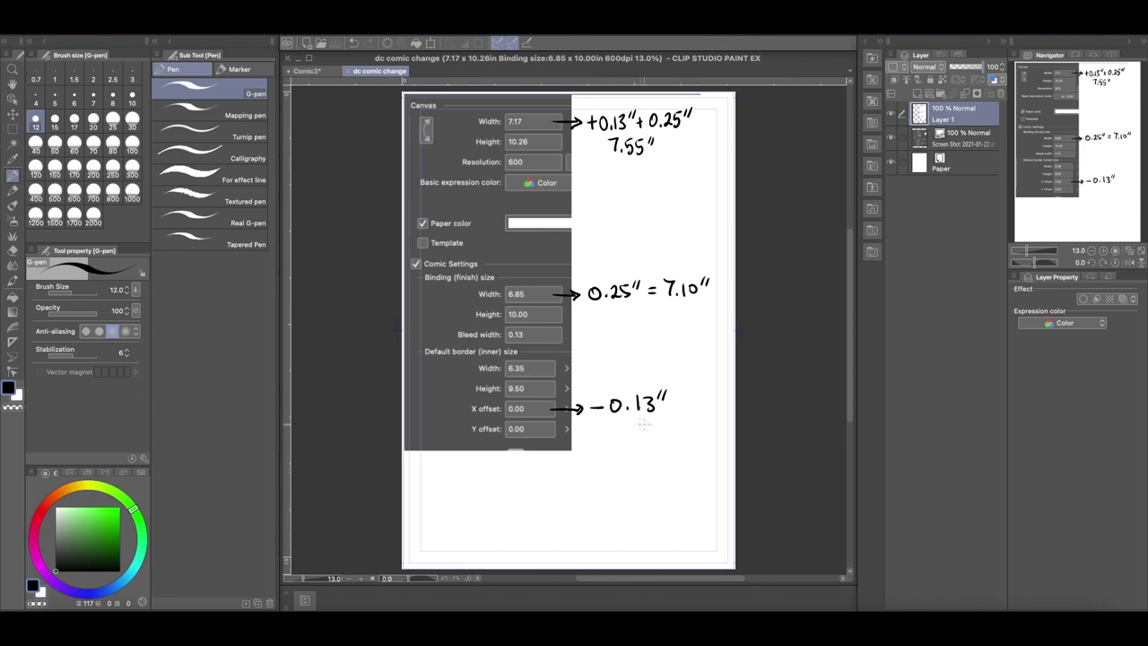
left_click(307, 43)
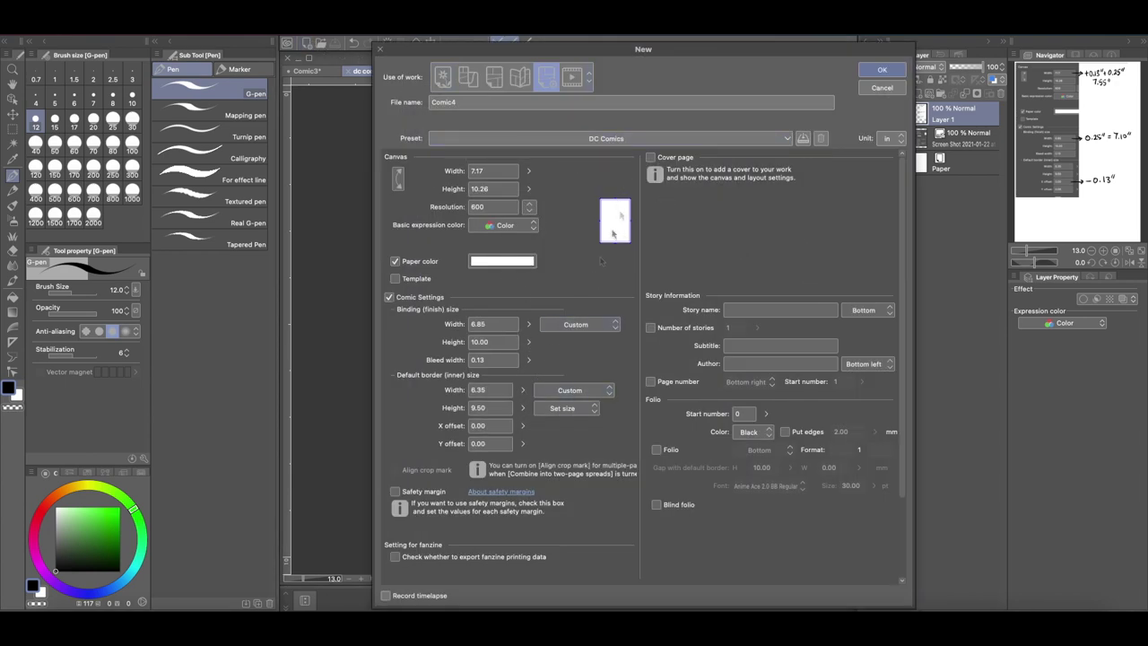
mouse_move(671, 49)
left_mouse_down()
mouse_move(1034, 48)
mouse_move(1016, 43)
left_mouse_up()
left_click(834, 318)
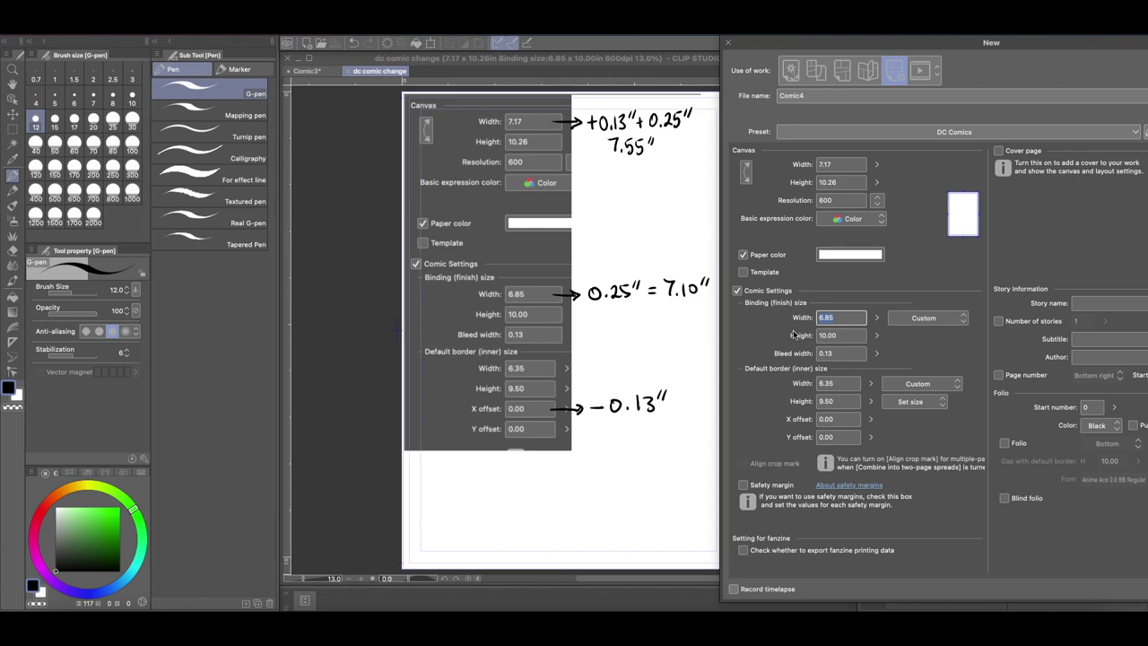
type("7.1")
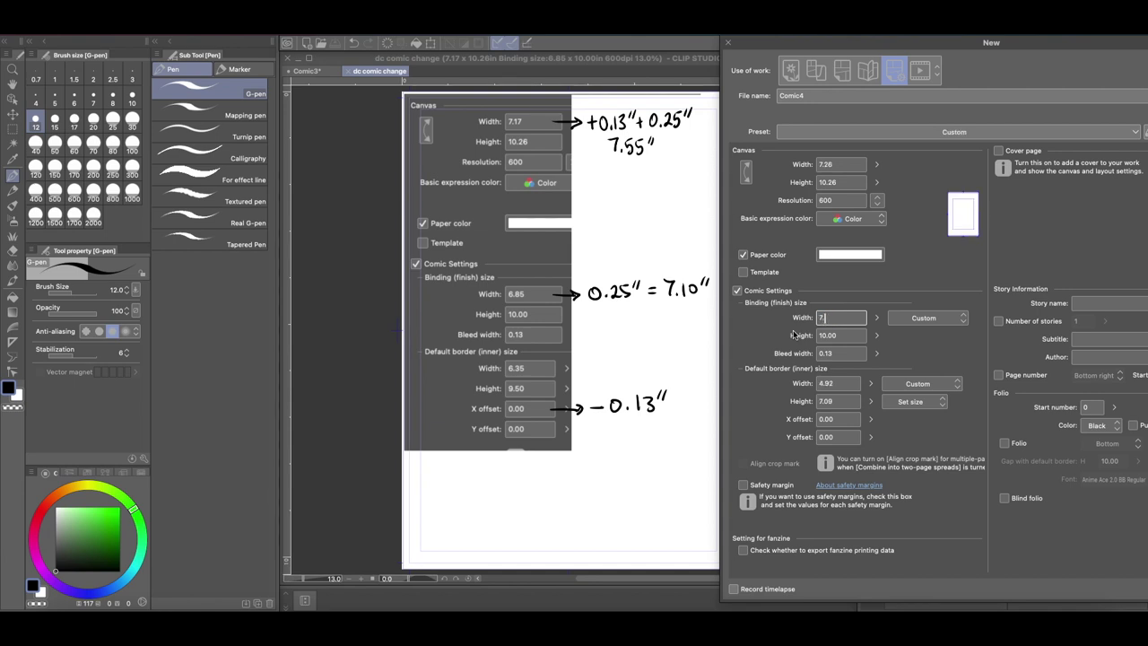
Step: Set the default border to 6.35 in wide and 9.5 in high with an X offset of -0.13 in
left_click(840, 334)
left_click(839, 383)
type("6.35")
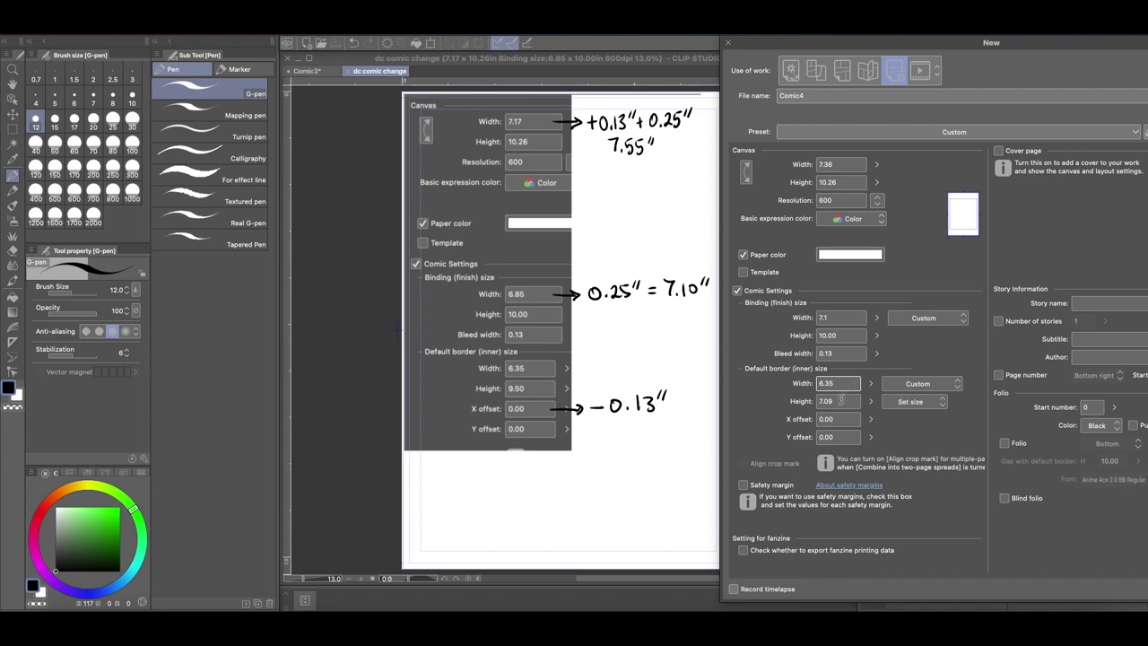
key("Tab")
type("9.5")
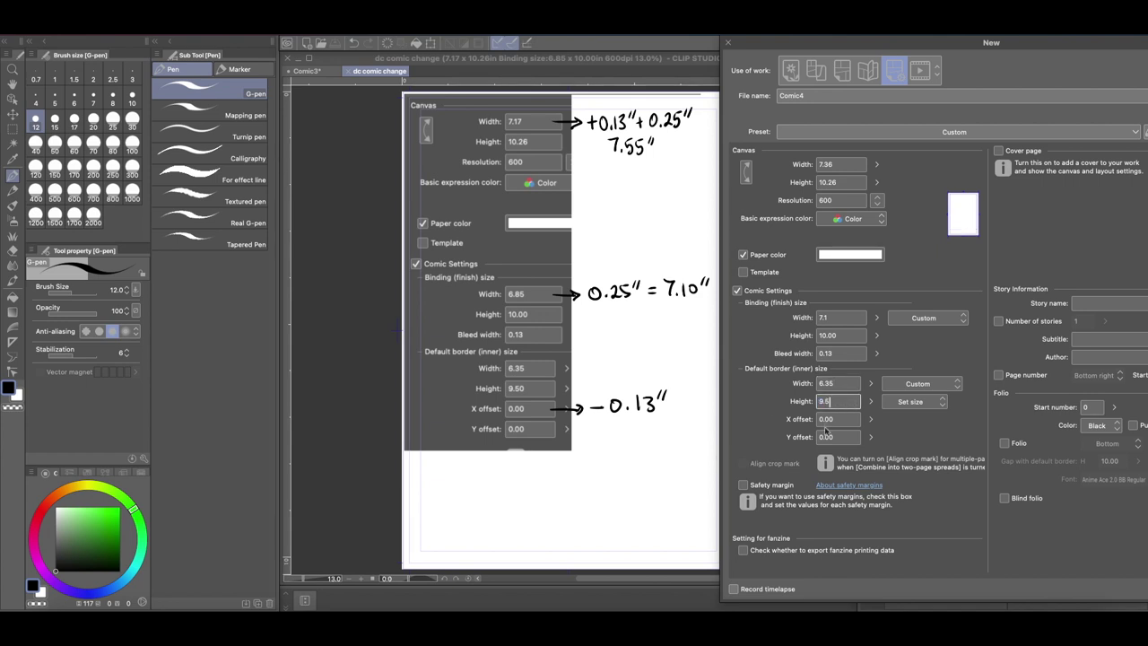
key("Tab")
type("-0.13")
Step: Set the canvas width to 7.55 in and create the new comic page
key("Tab")
type("7.55")
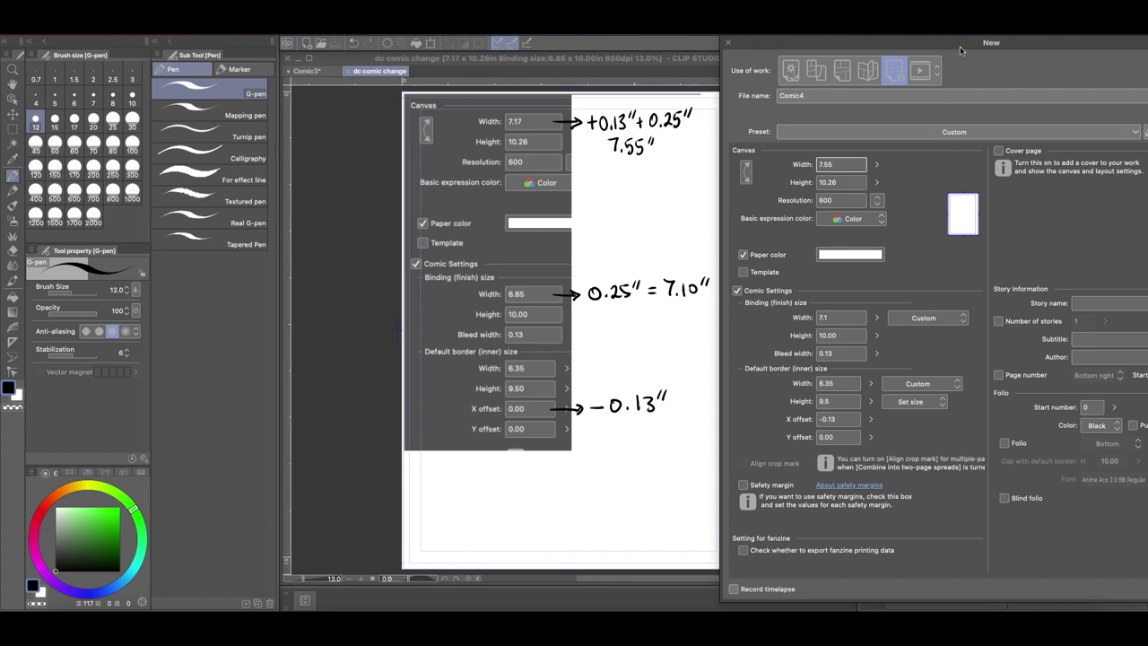
left_click_drag(960, 46, 584, 46)
left_click(853, 65)
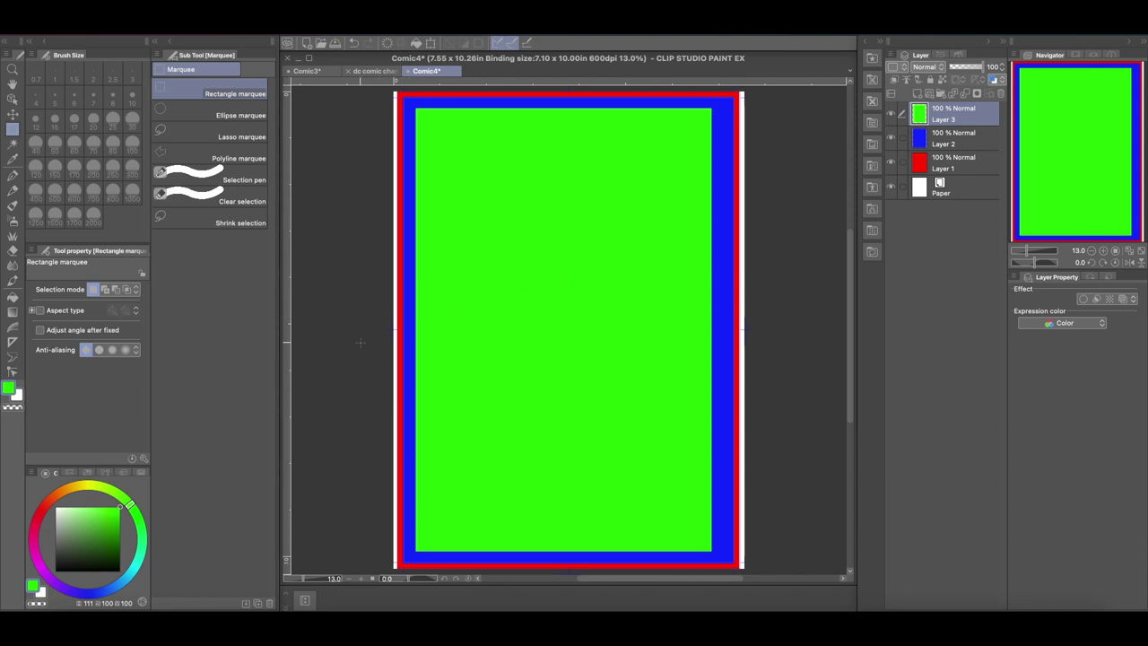
Step: On a new layer, select the narrow vertical strip along the green area's left edge, fill it with black, and deselect
left_click(918, 95)
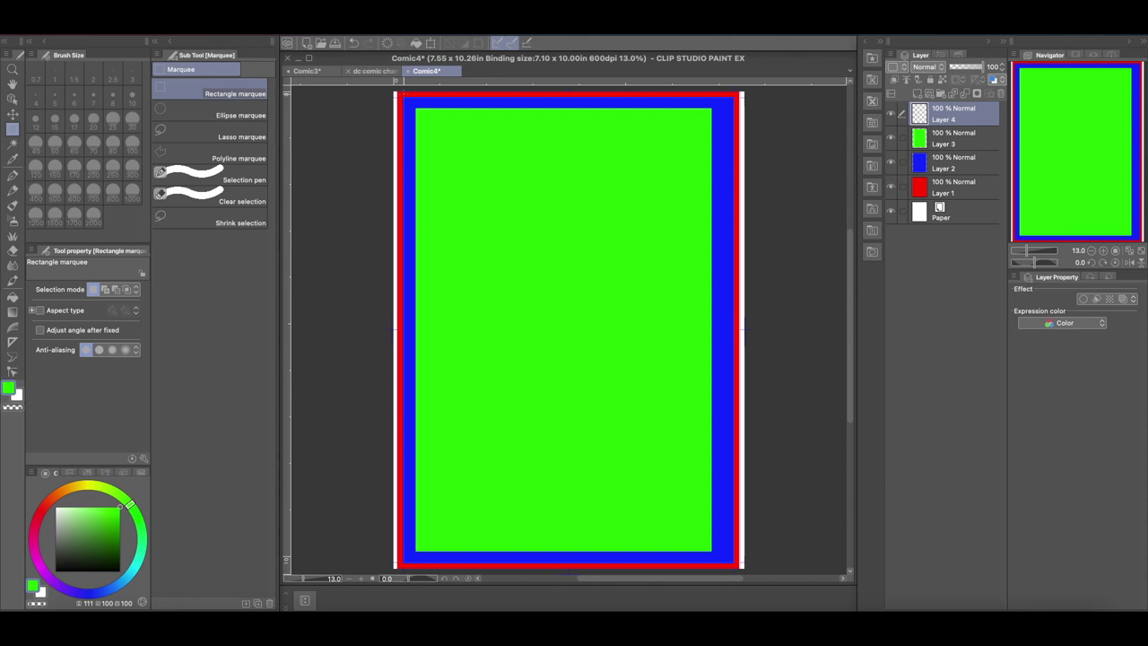
left_click_drag(409, 104, 410, 554)
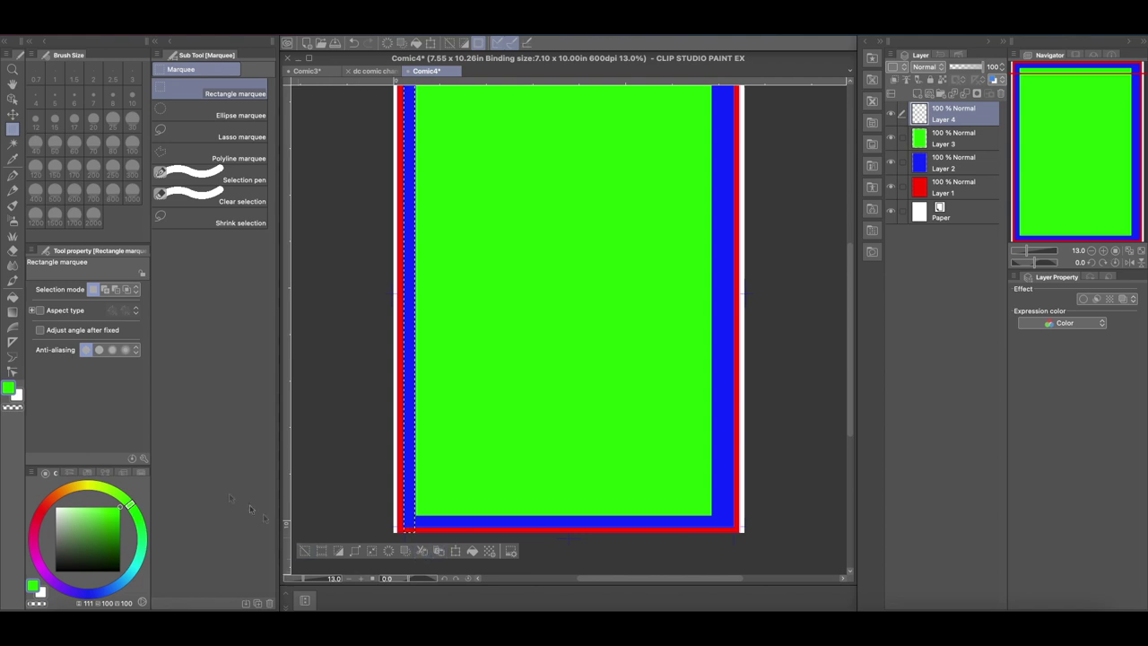
key("d")
left_click(473, 551)
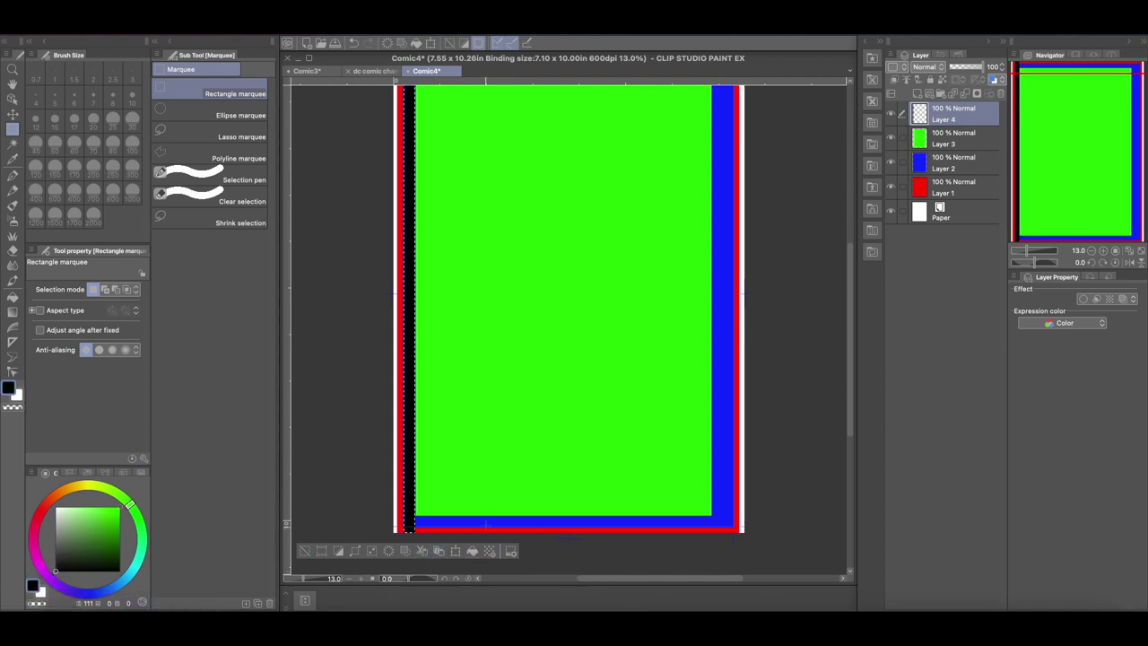
left_click(305, 550)
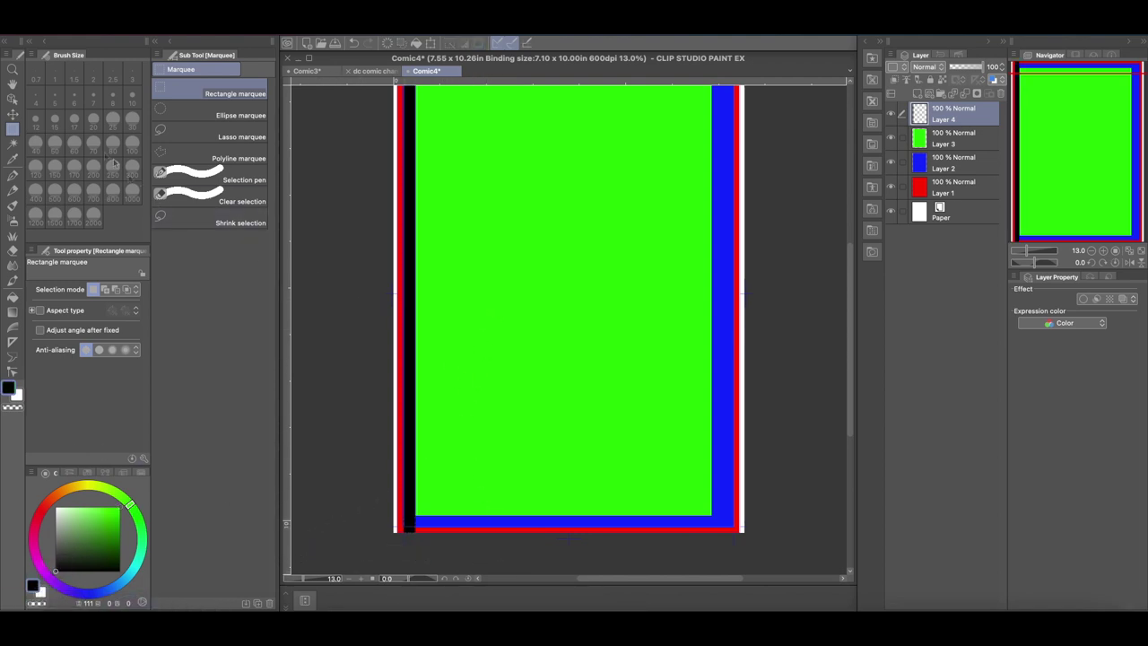
Step: Move the black strip layer across the page into the blue margin beside the green area's right edge
left_click(13, 115)
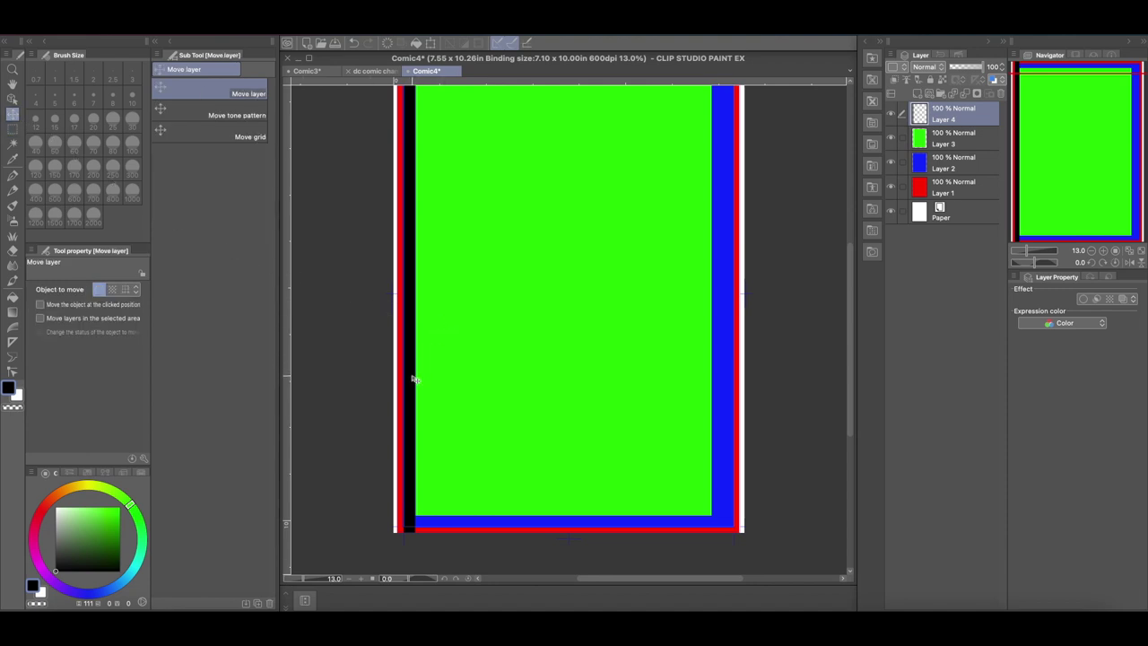
left_click_drag(414, 382, 734, 402)
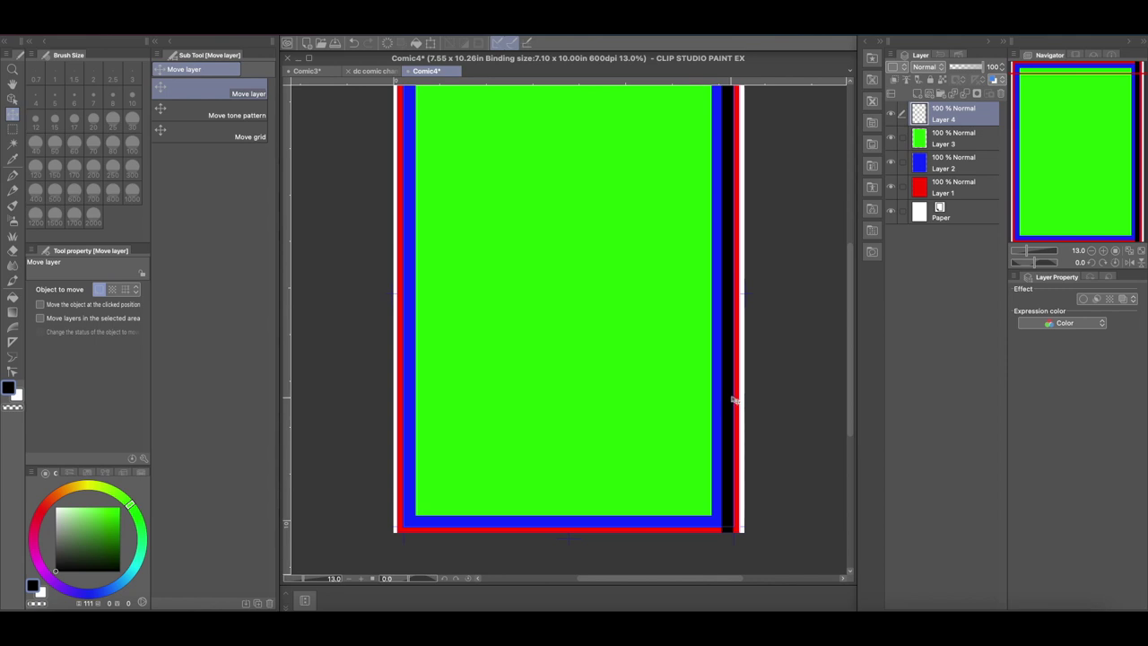
left_click_drag(1077, 176, 1088, 163)
left_click(1123, 252)
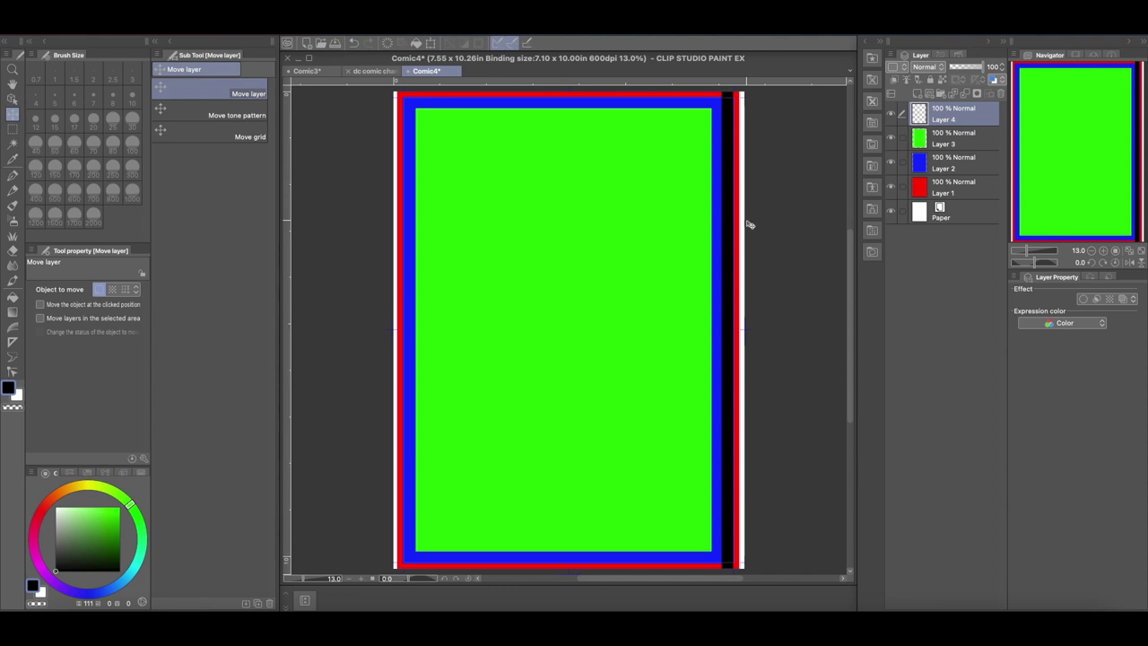
Step: Review the dc comic change notes against the new comic file settings, cancel the dialog, and return to the Comic4 page
left_click(379, 72)
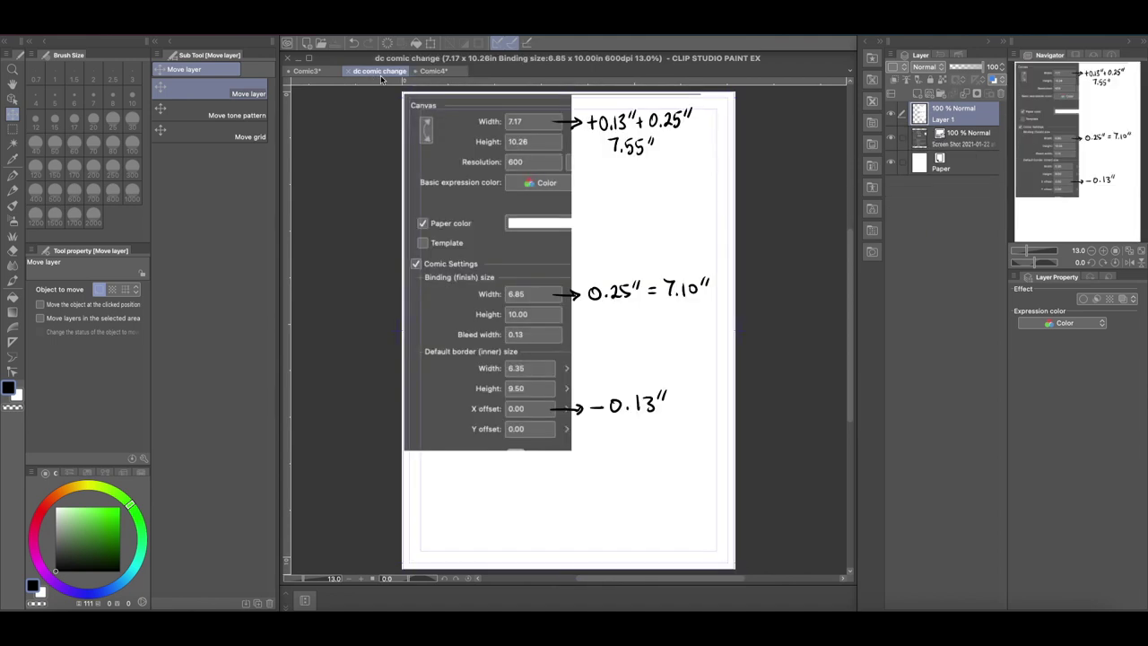
left_click(316, 45)
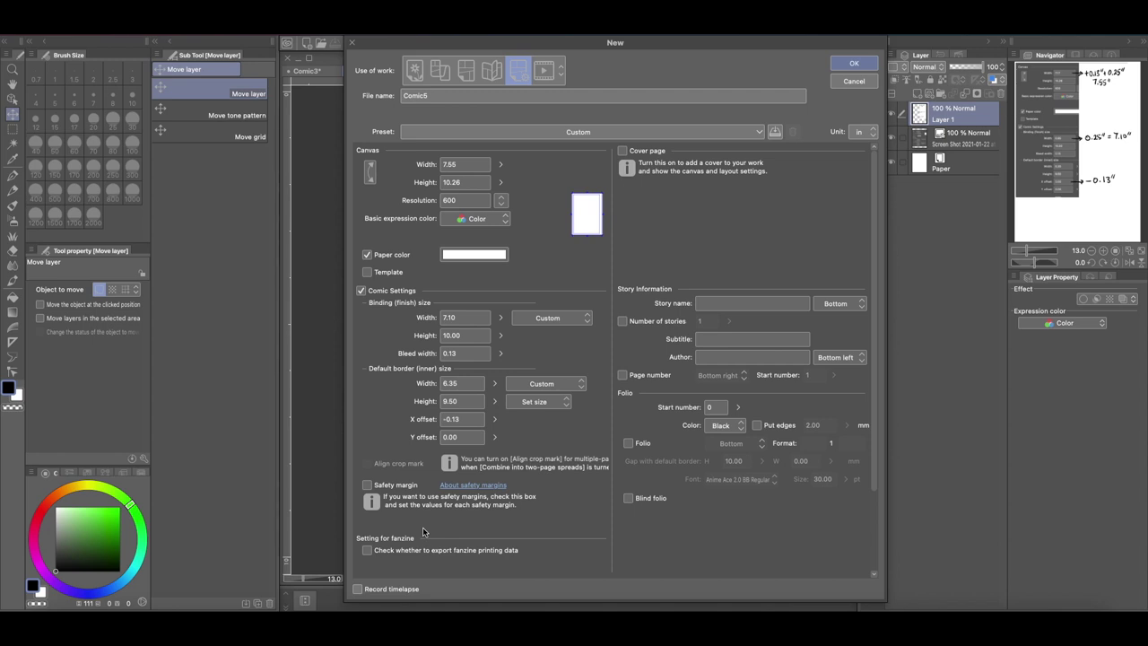
left_click(854, 83)
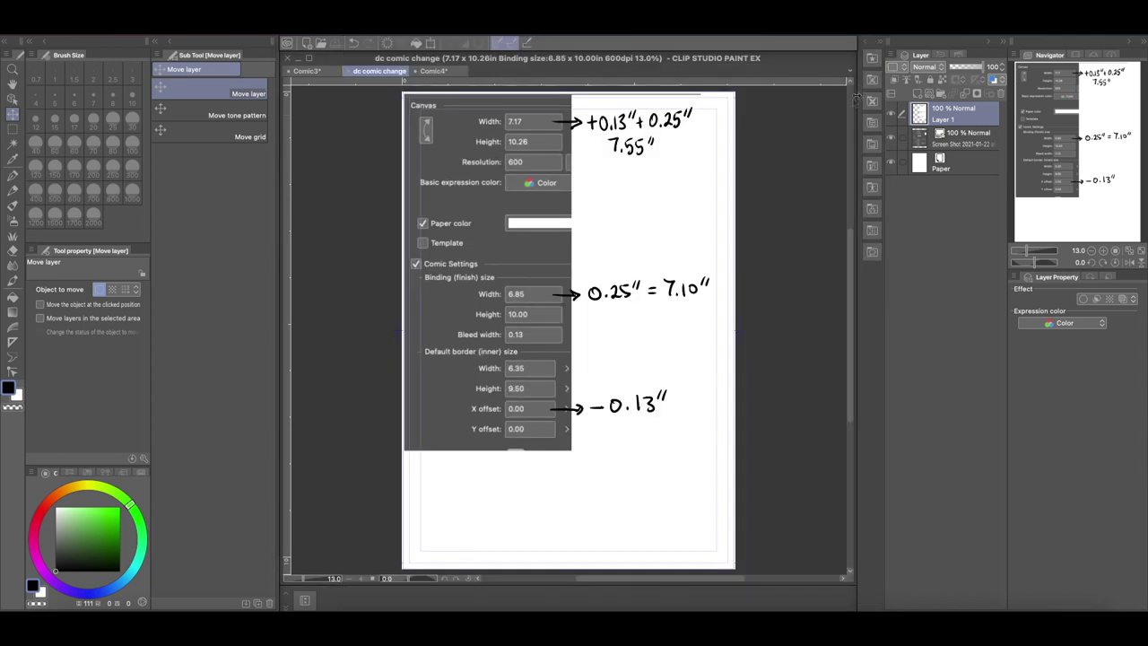
left_click(435, 71)
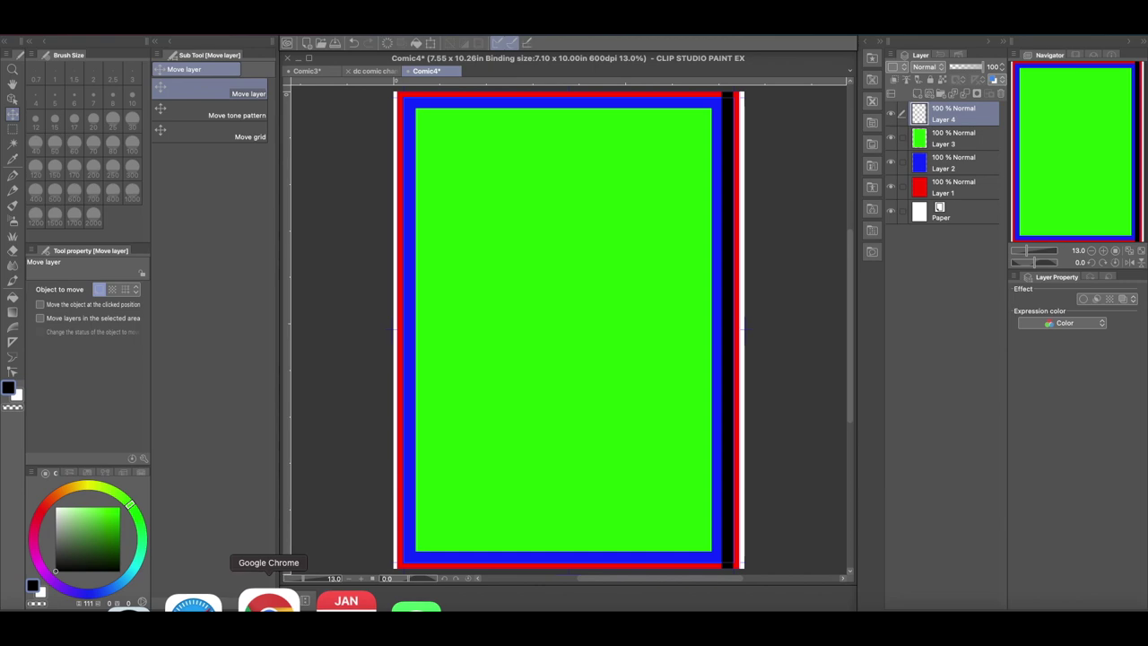
Step: Switch to Google Chrome, open the Mixam shopping cart and delete both comic book orders
left_click(265, 603)
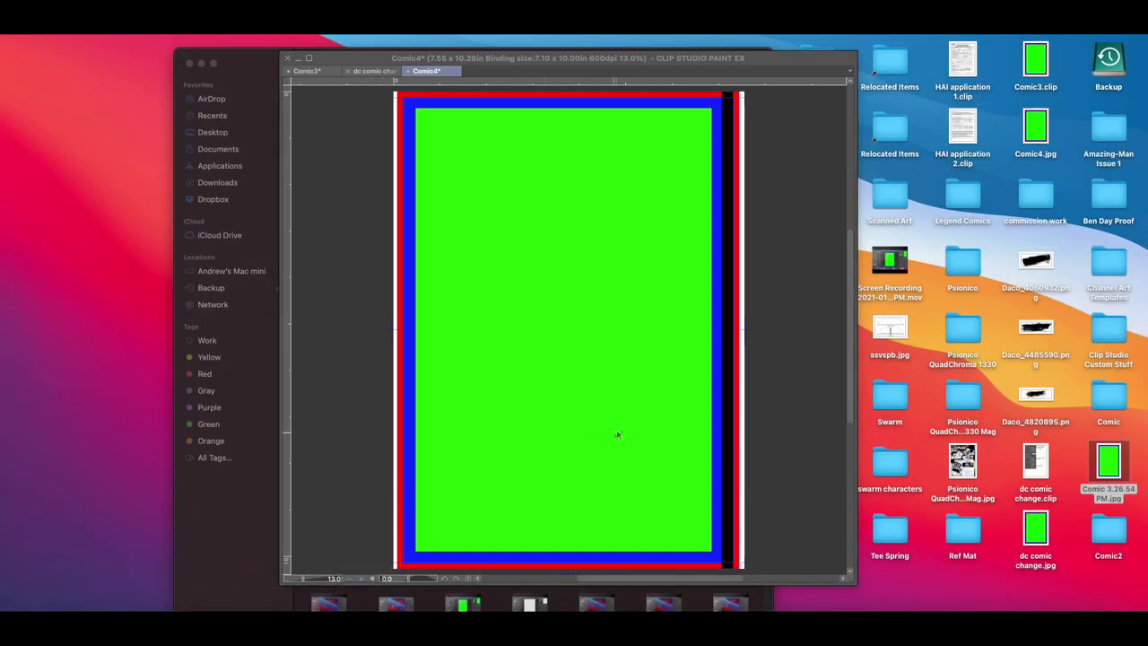
left_click(265, 610)
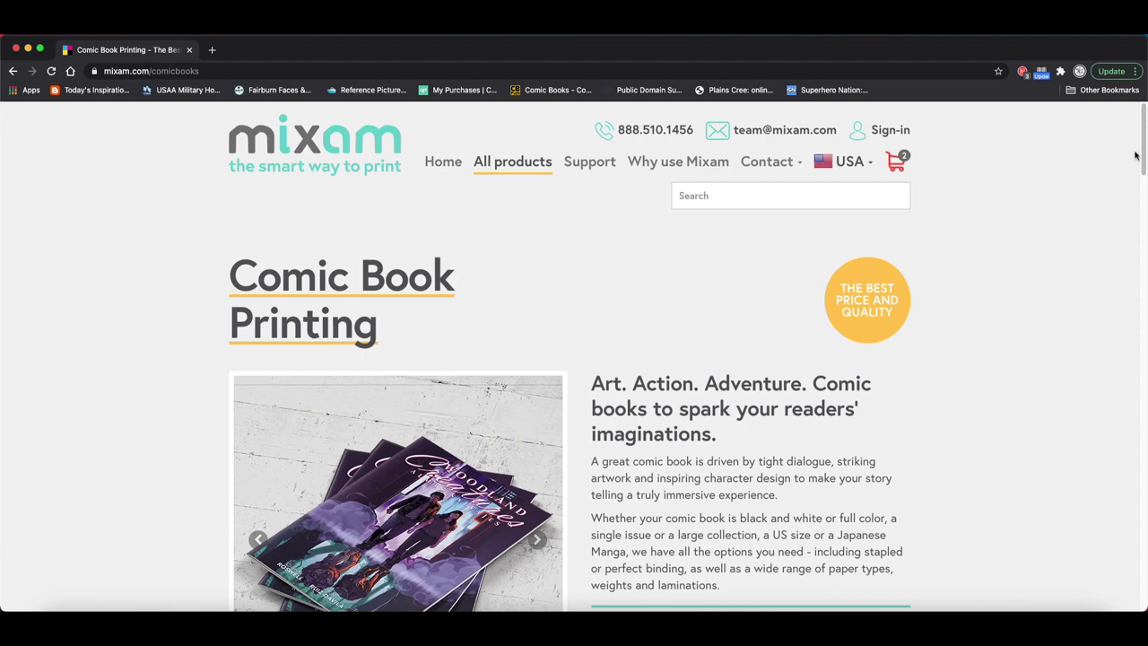
left_click(897, 162)
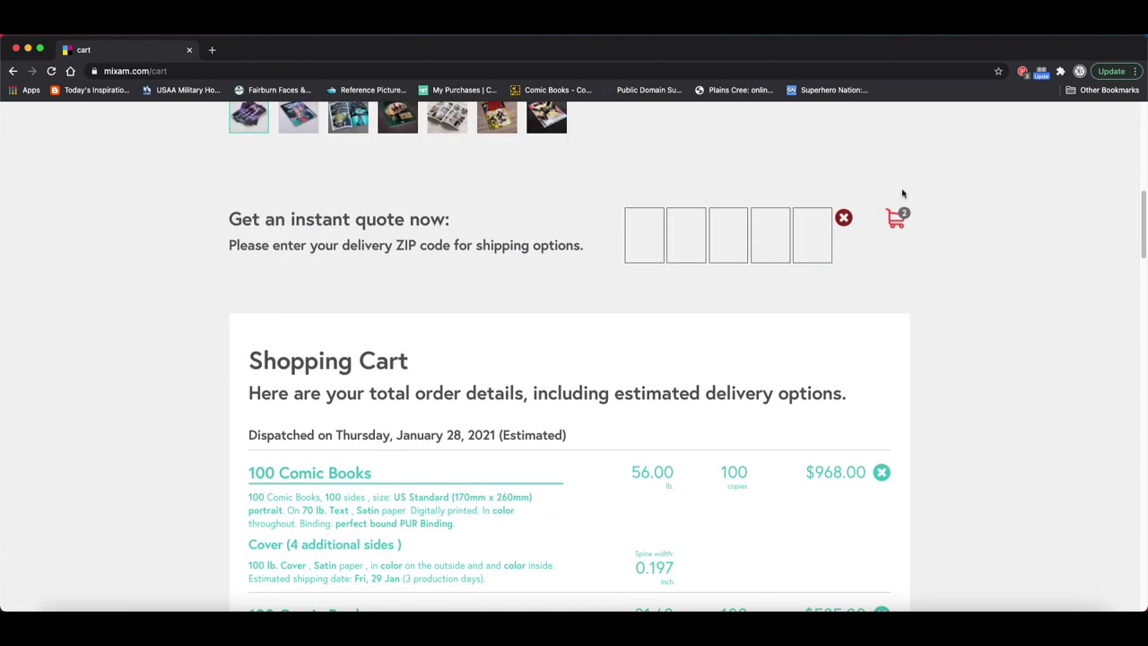
left_click(884, 473)
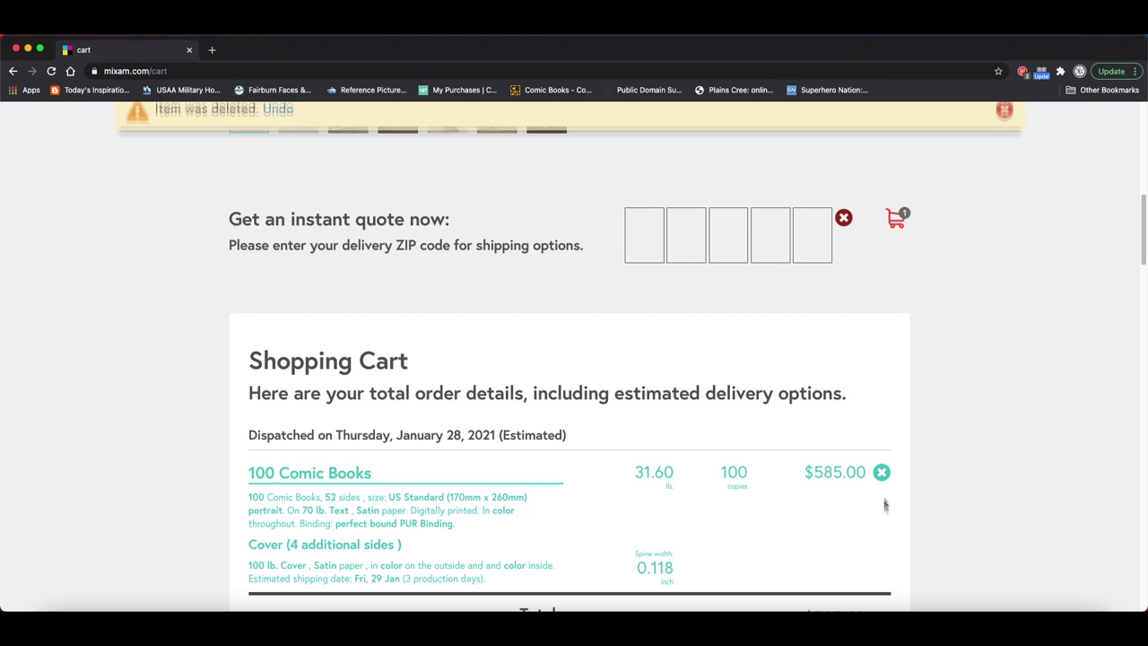
left_click(884, 471)
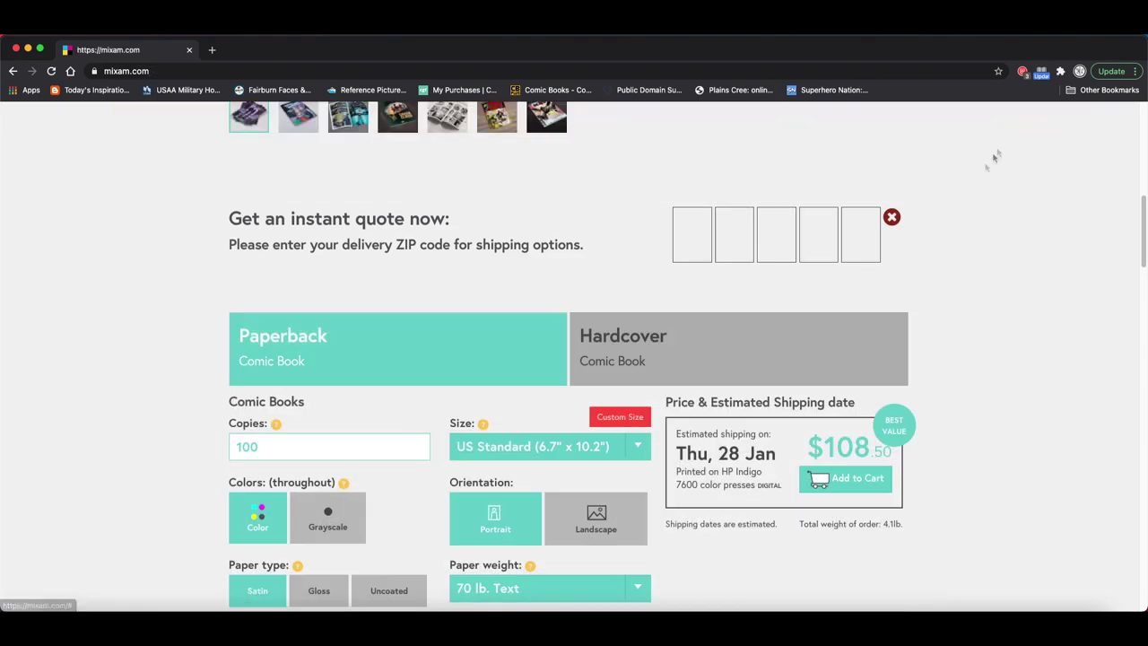
Step: Configure the comic book quote with 56 sides, an added cover and Perfect (PUR) binding, and add it to the cart
scroll(1141, 215, "down", 1)
left_click_drag(1143, 213, 1140, 249)
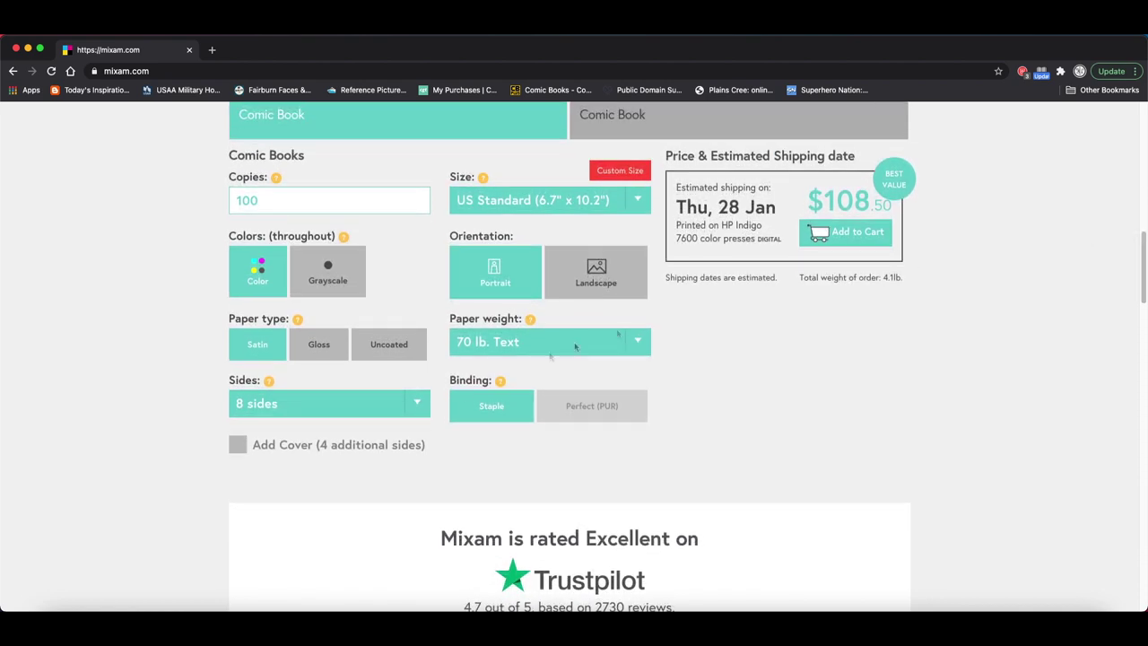
left_click(427, 397)
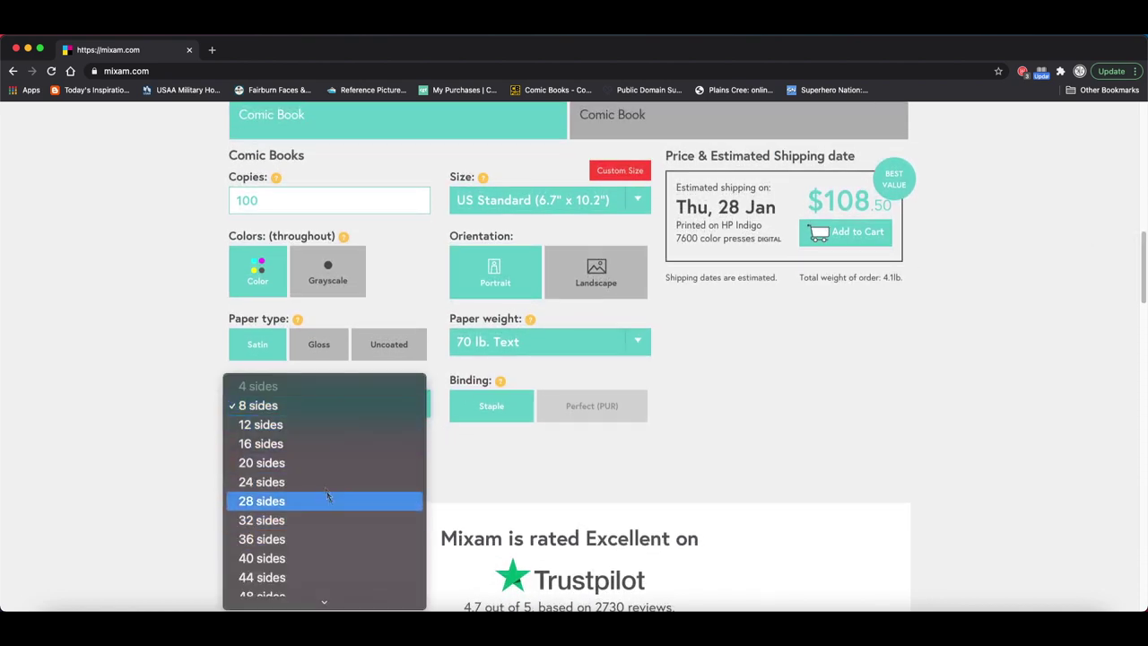
mouse_move(300, 603)
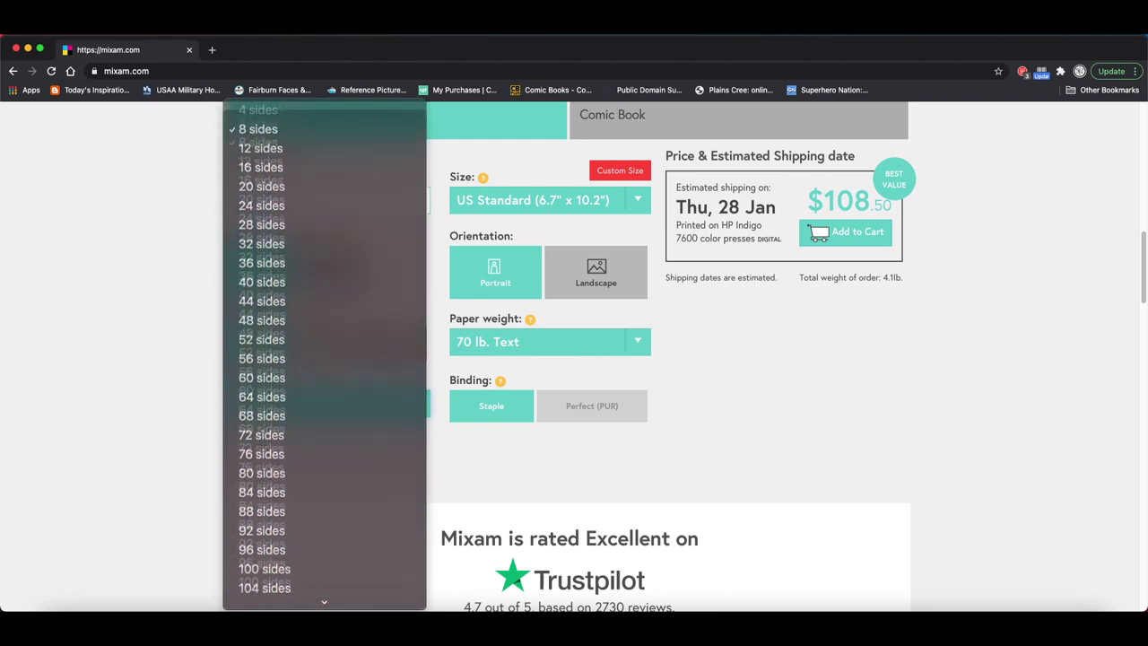
left_click(281, 308)
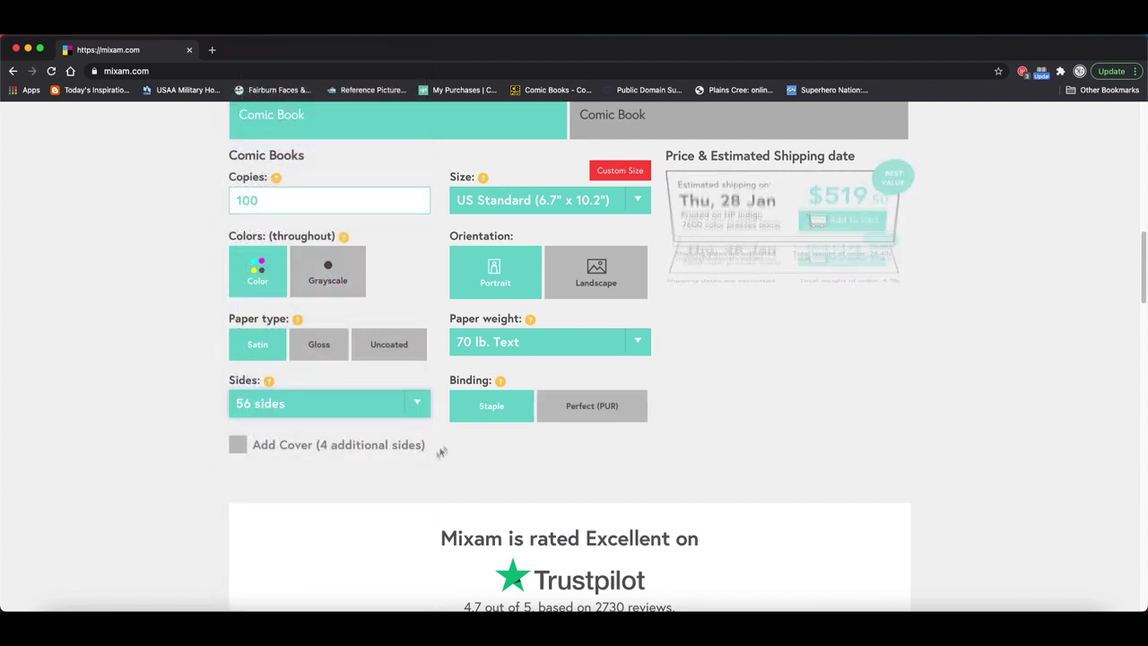
left_click(277, 448)
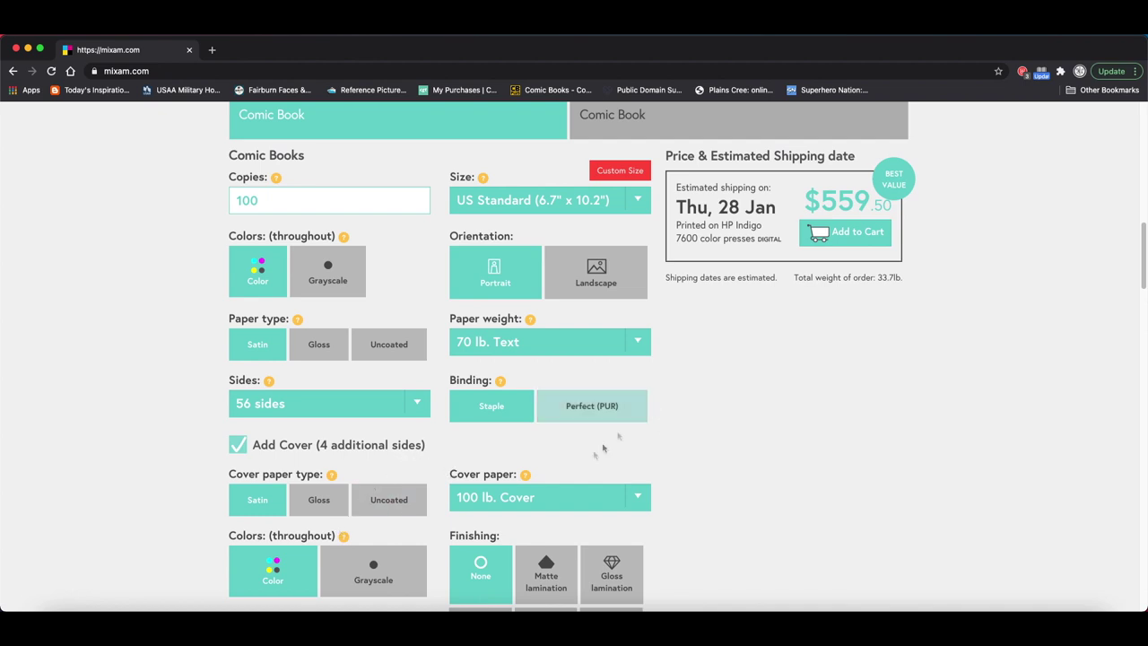
left_click(592, 411)
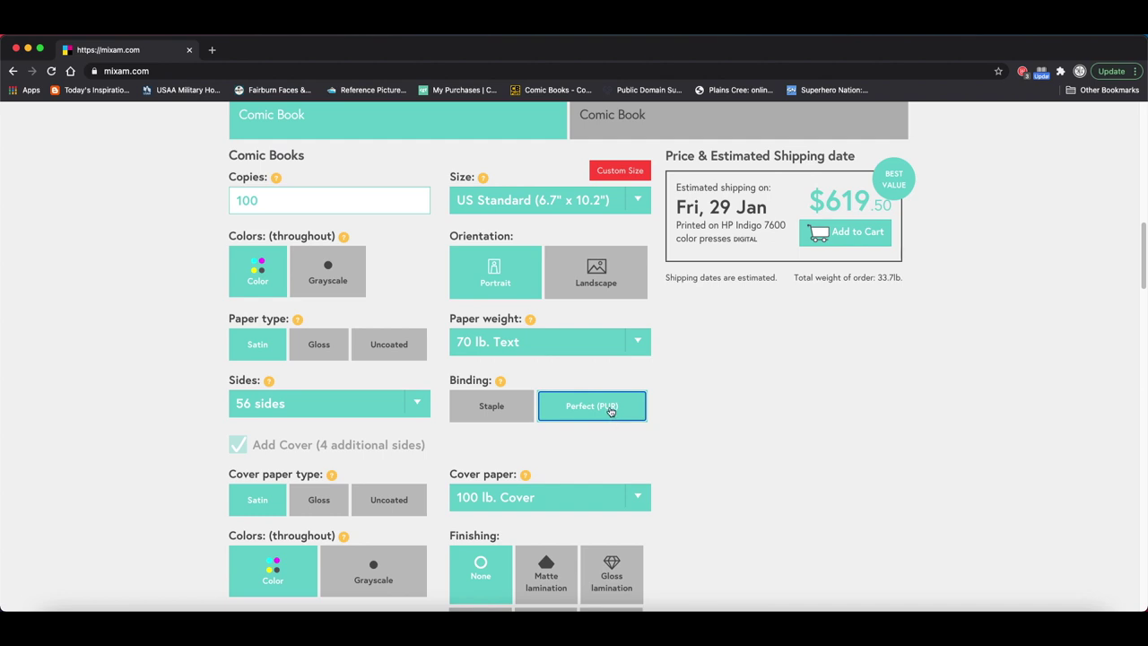
left_click(859, 234)
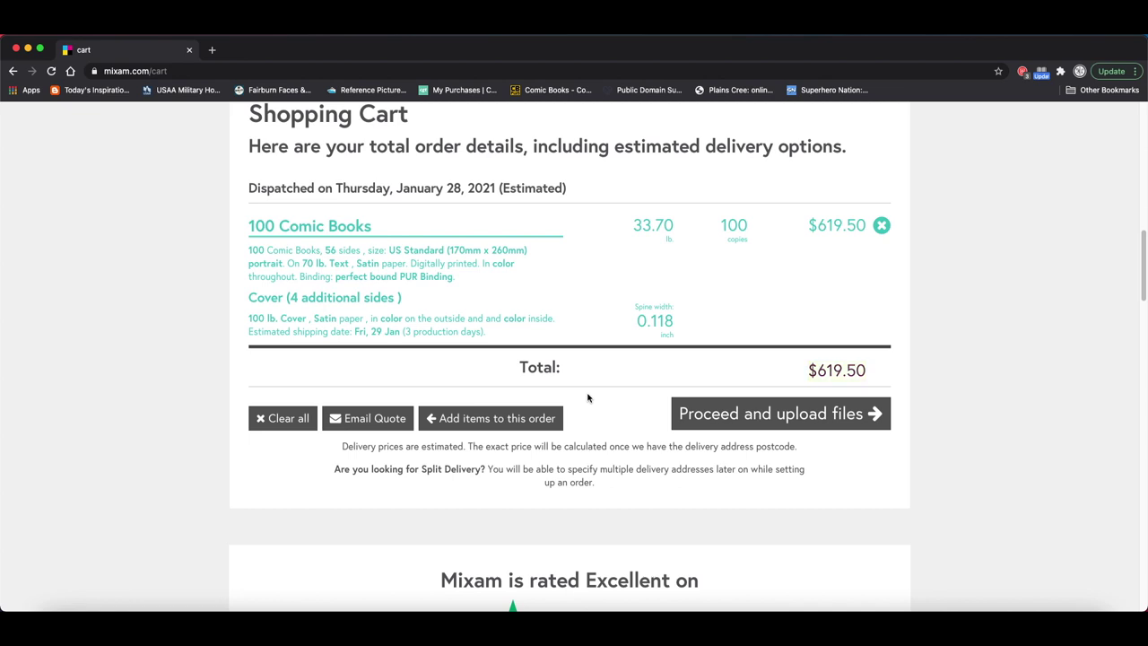
Step: Return to the quote form, change the comic book to 120 sides, and add this version to the cart
left_click(14, 74)
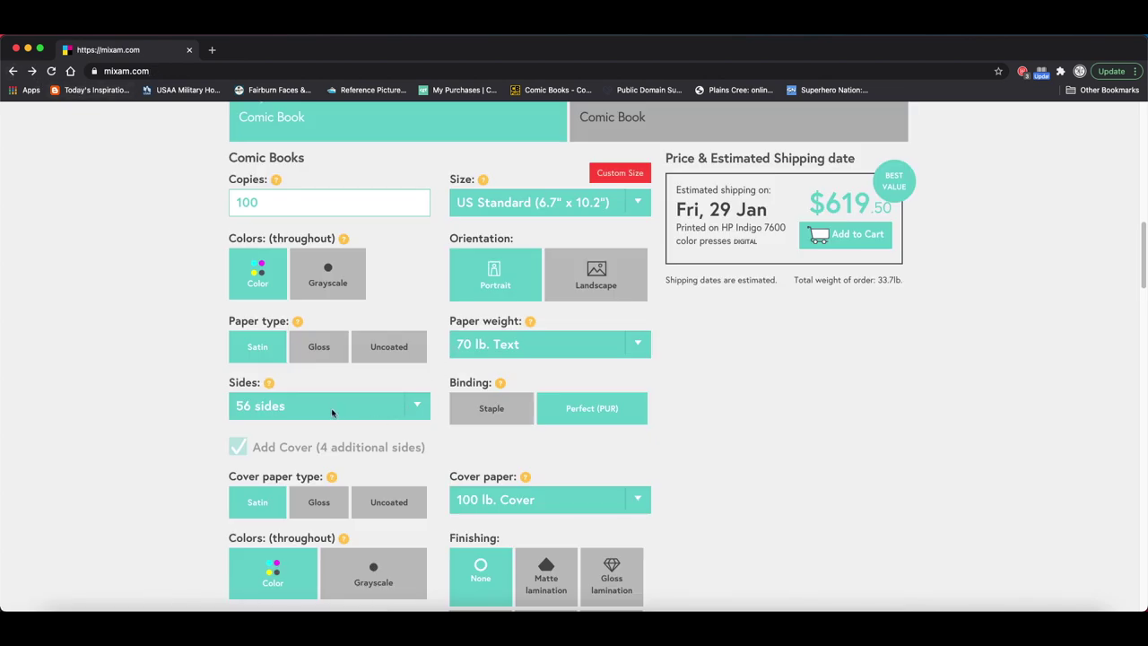
left_click(334, 412)
mouse_move(332, 603)
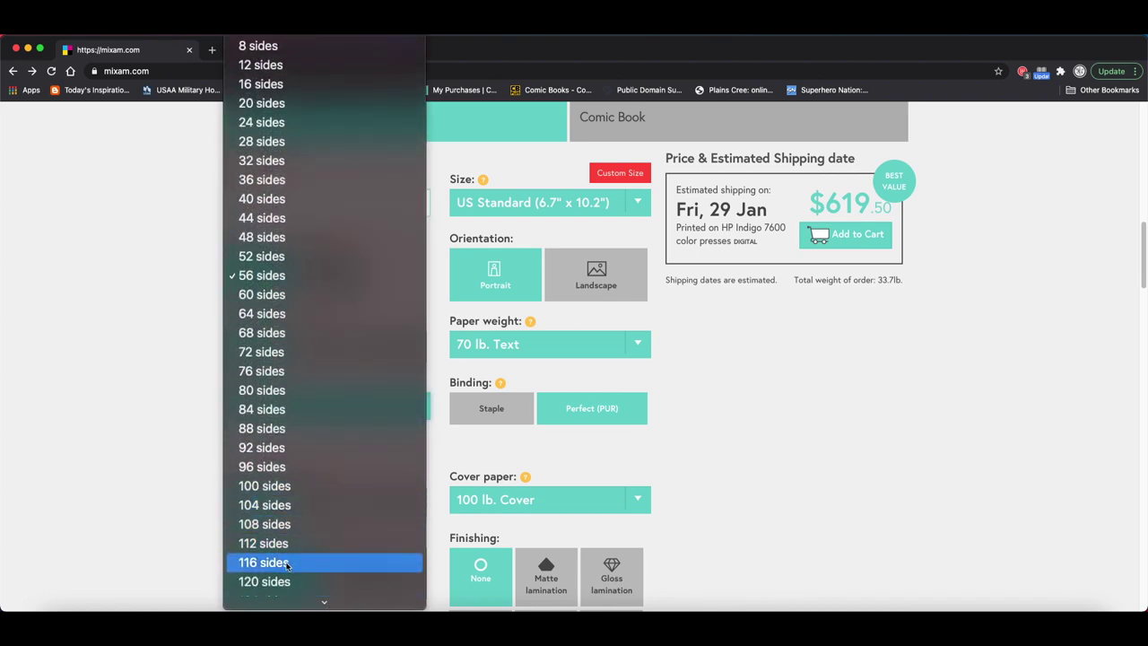
left_click(286, 582)
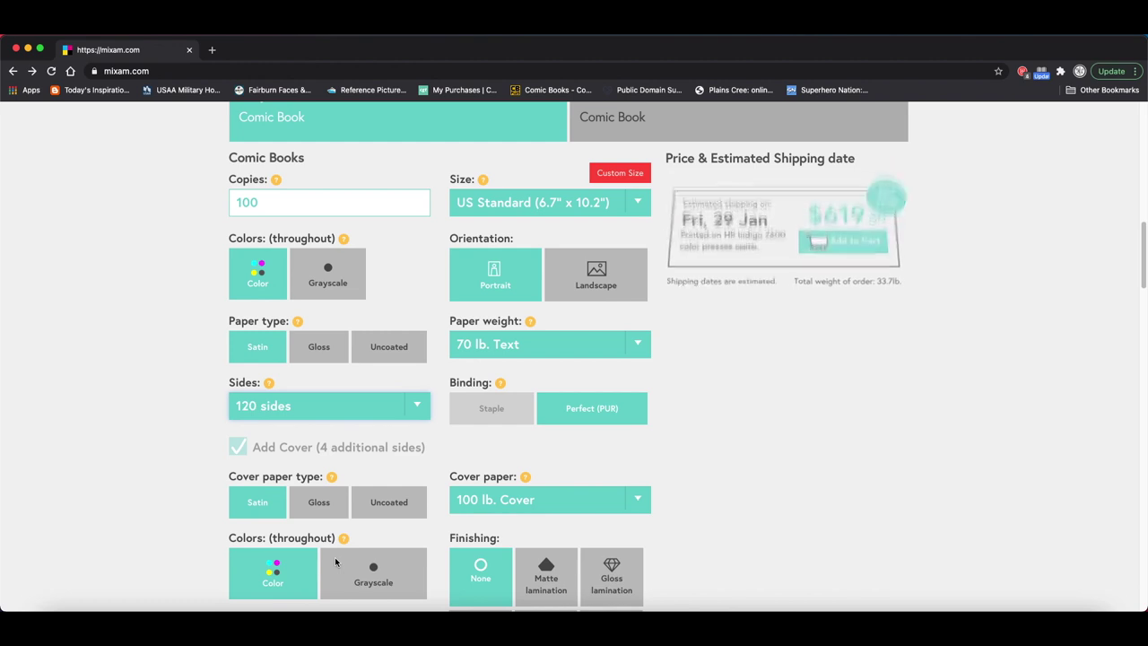
left_click(846, 235)
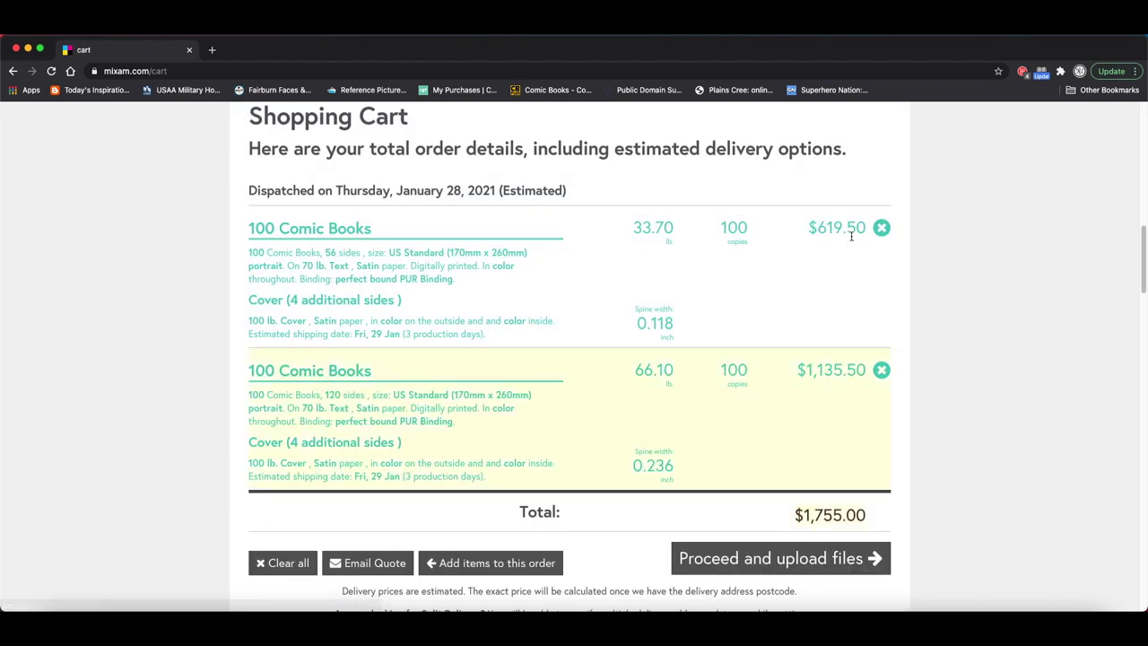
Step: Examine the spine widths of the 56-side and 120-side comic books in the cart and switch back to Clip Studio Paint
left_click_drag(633, 463, 674, 468)
left_click(677, 471)
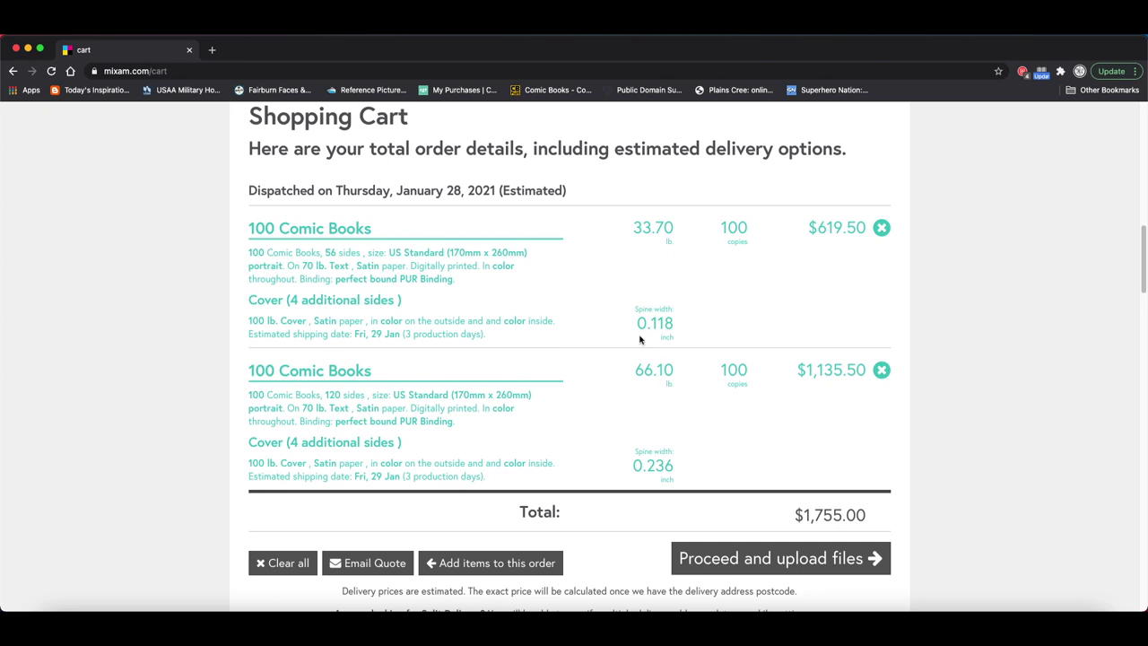
mouse_move(745, 610)
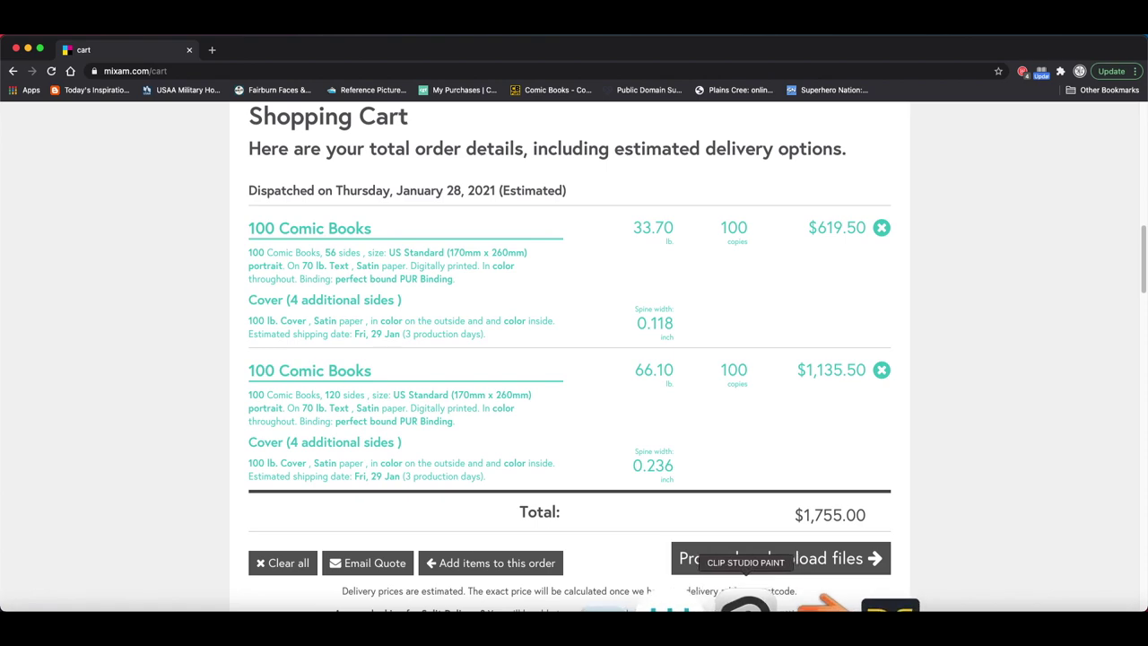
left_click(745, 610)
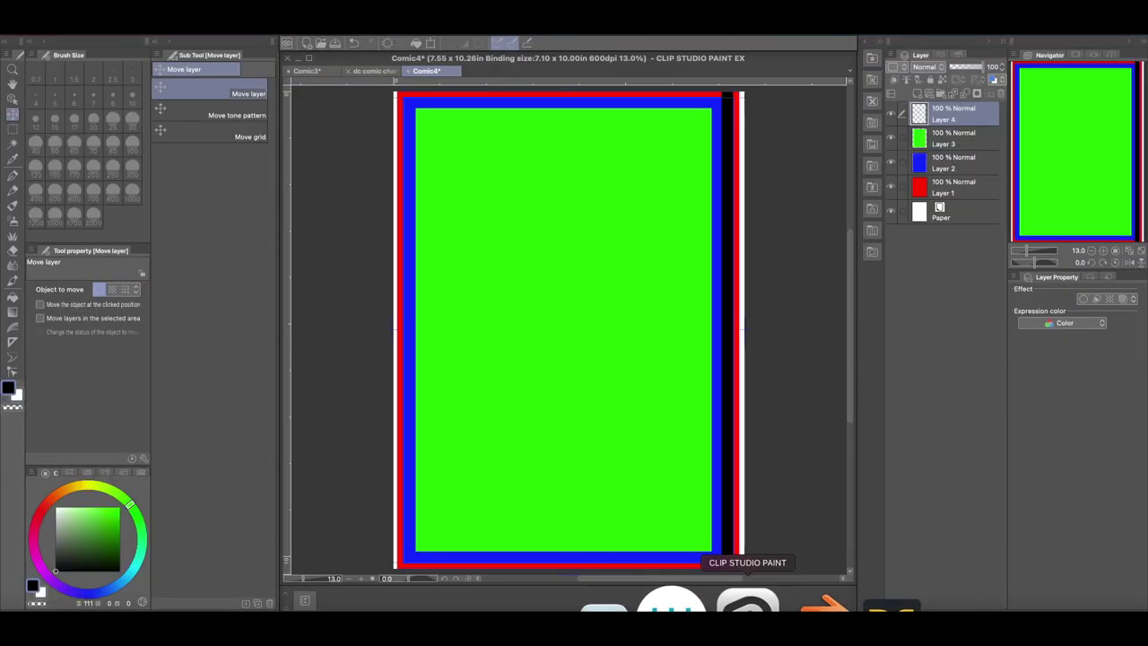
left_click(129, 27)
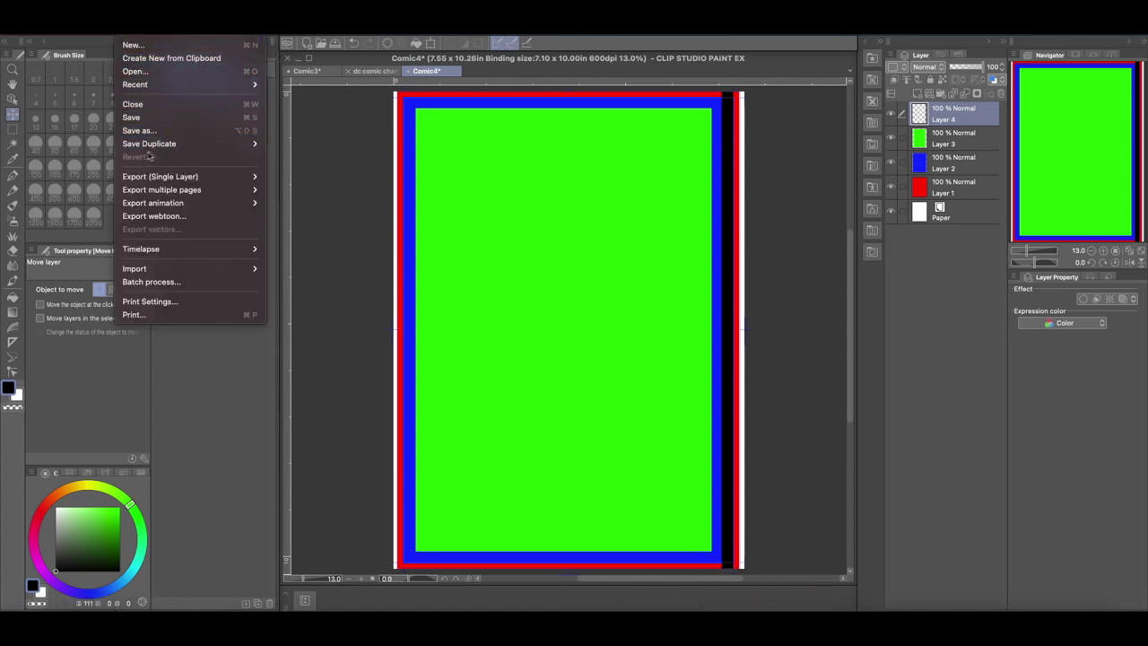
mouse_move(195, 188)
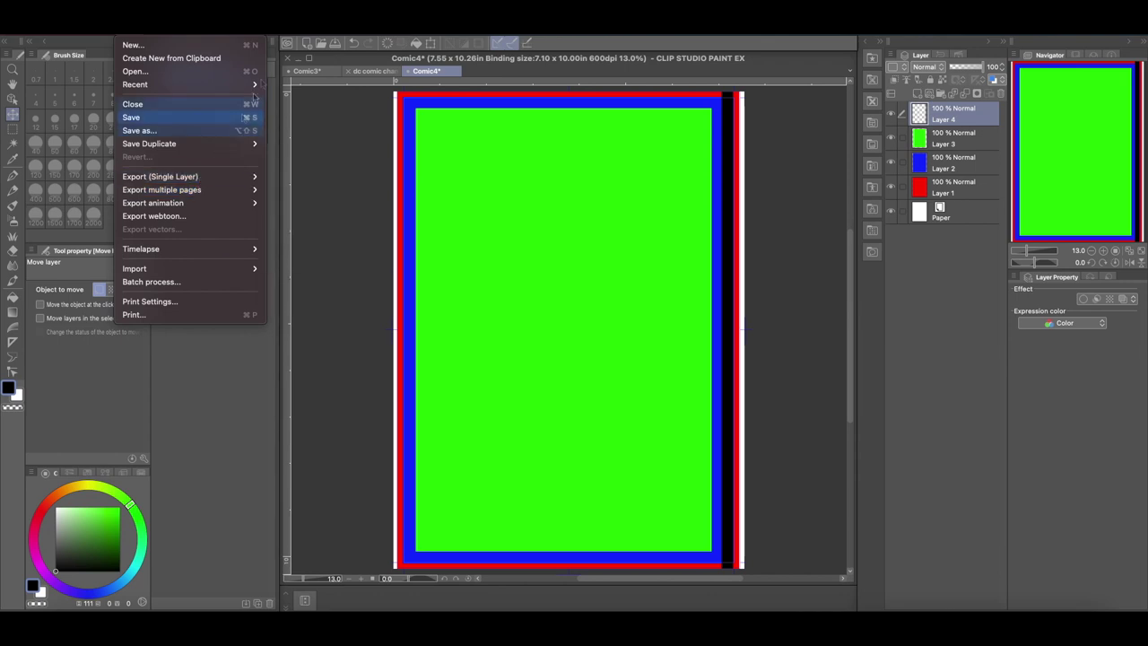
mouse_move(327, 27)
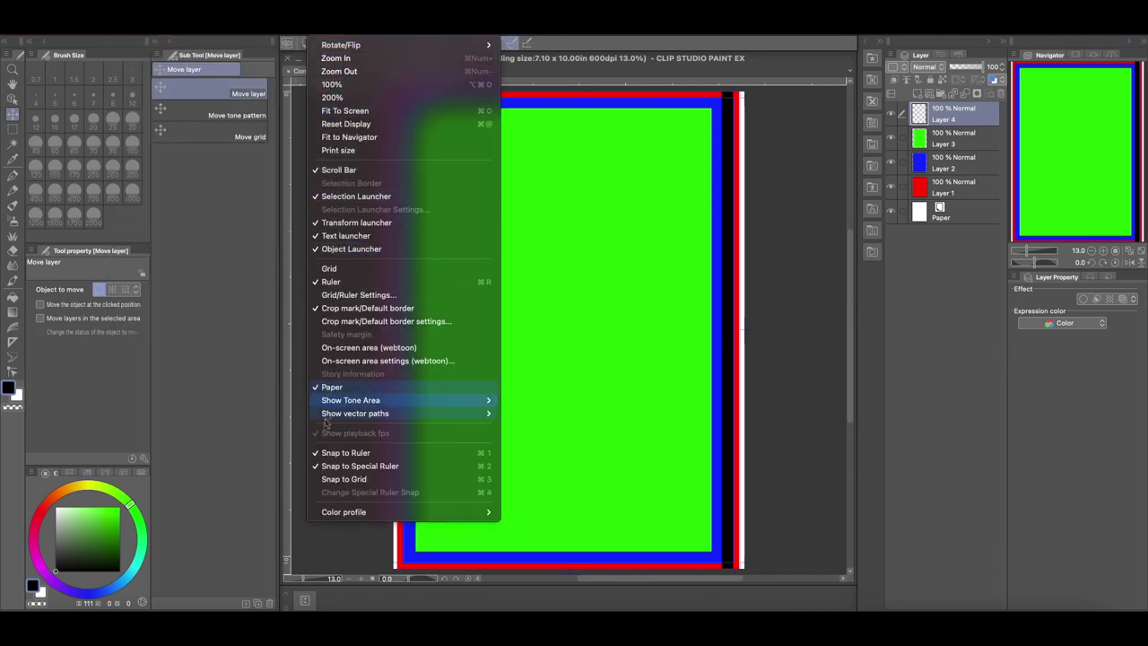
left_click(771, 171)
Step: Start a new comic file, enable multiple pages, and set the start page to From right
left_click(307, 44)
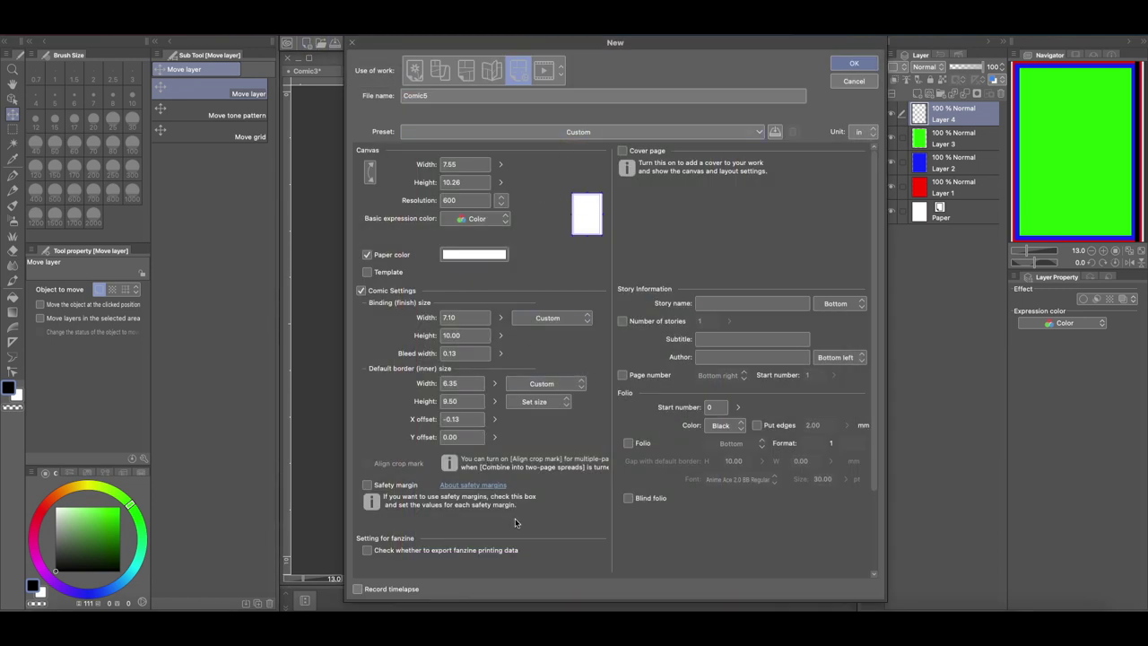
left_click_drag(875, 194, 866, 300)
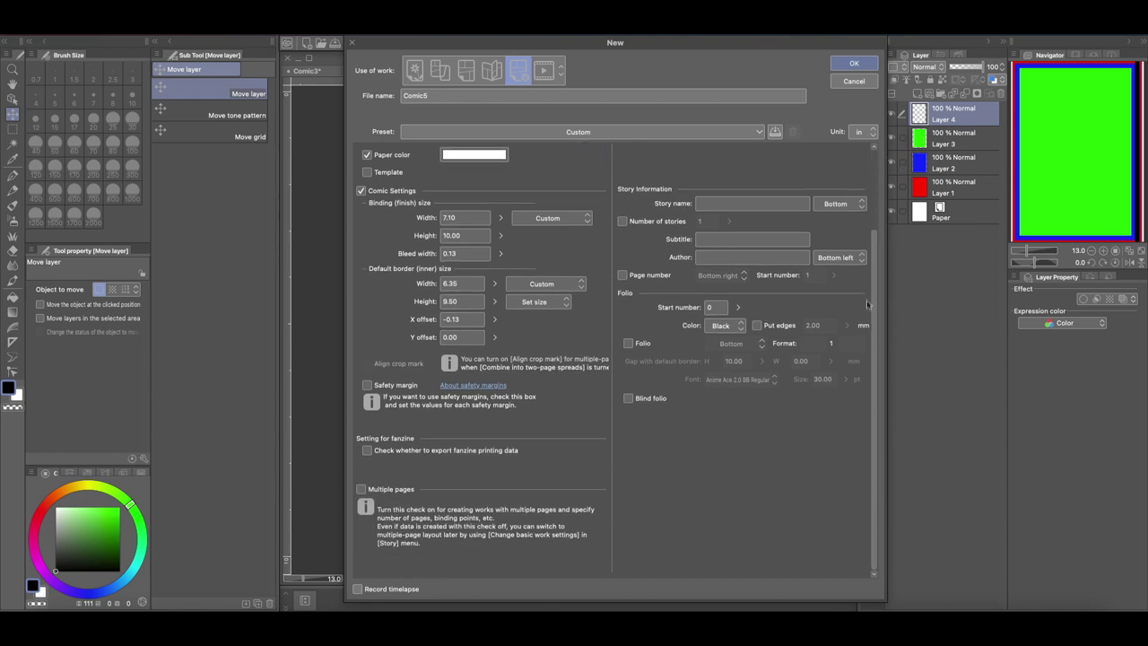
left_click(362, 489)
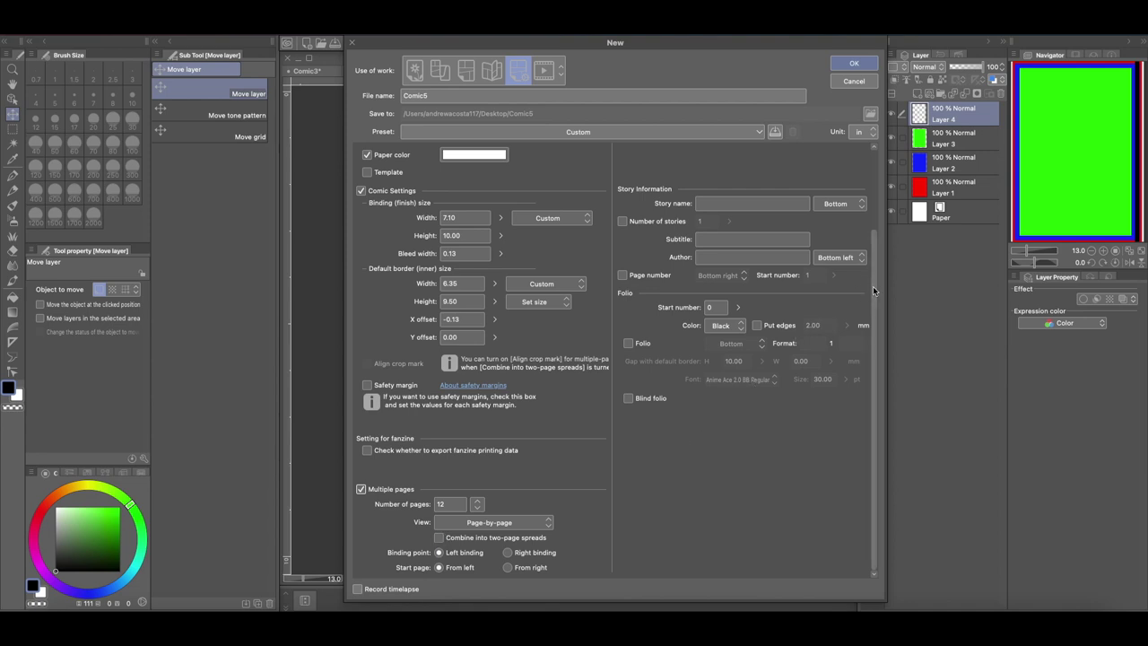
left_click(507, 568)
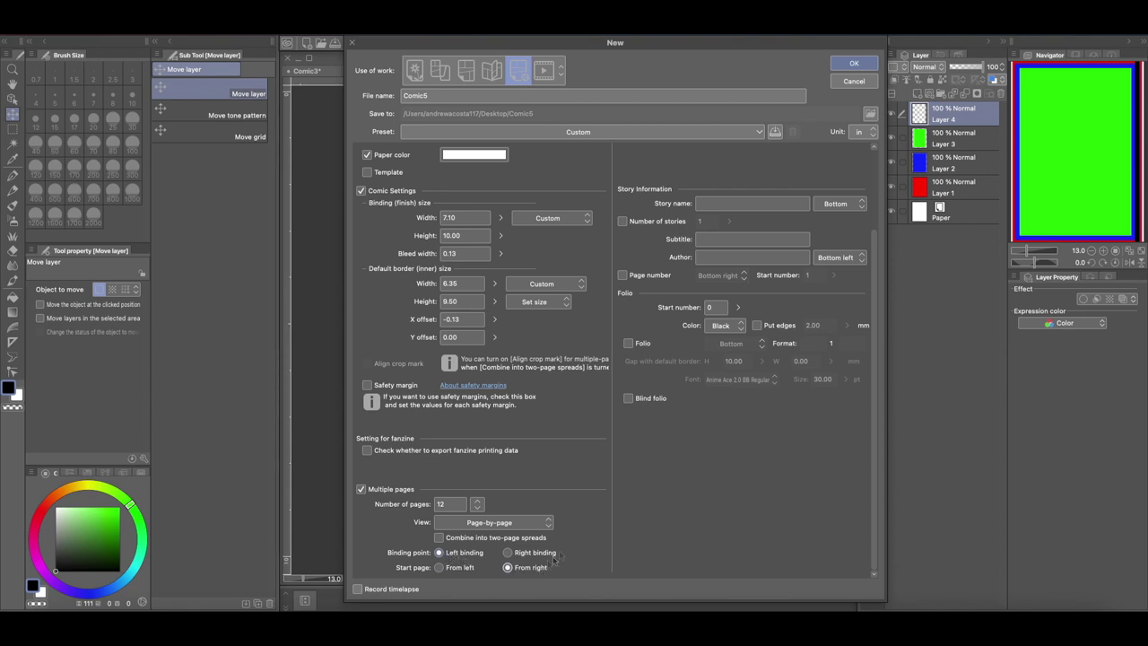
Step: Enable the cover page for the new comic file and choose the cover layout that keeps front and back covers as separate pages
scroll(873, 290, "up", 3)
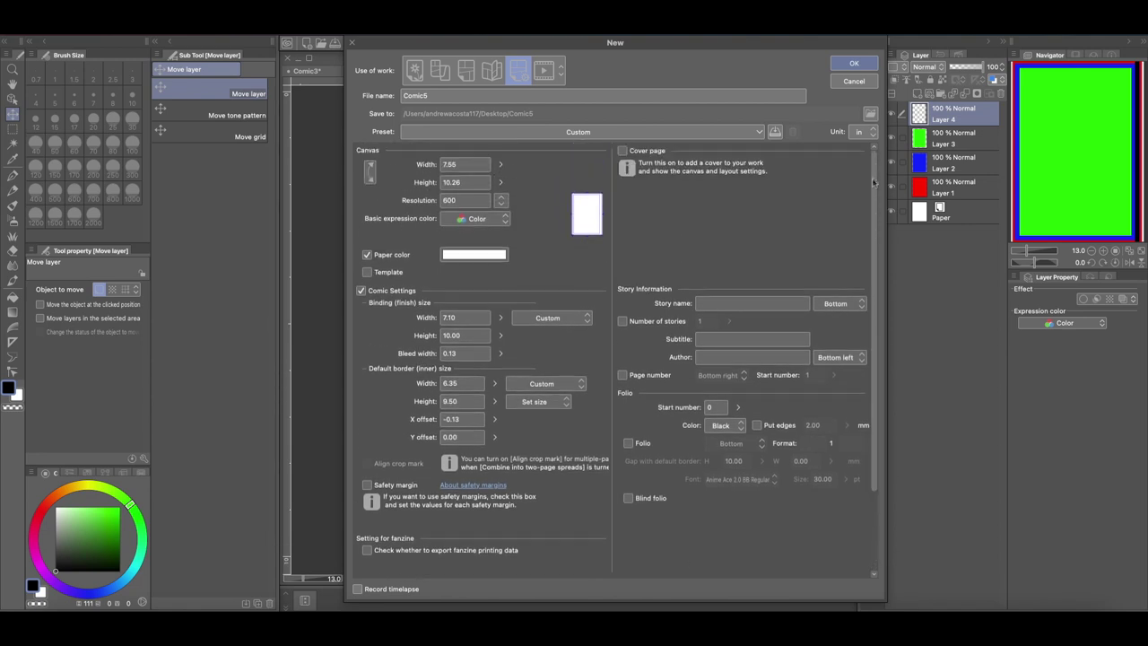
left_click(623, 151)
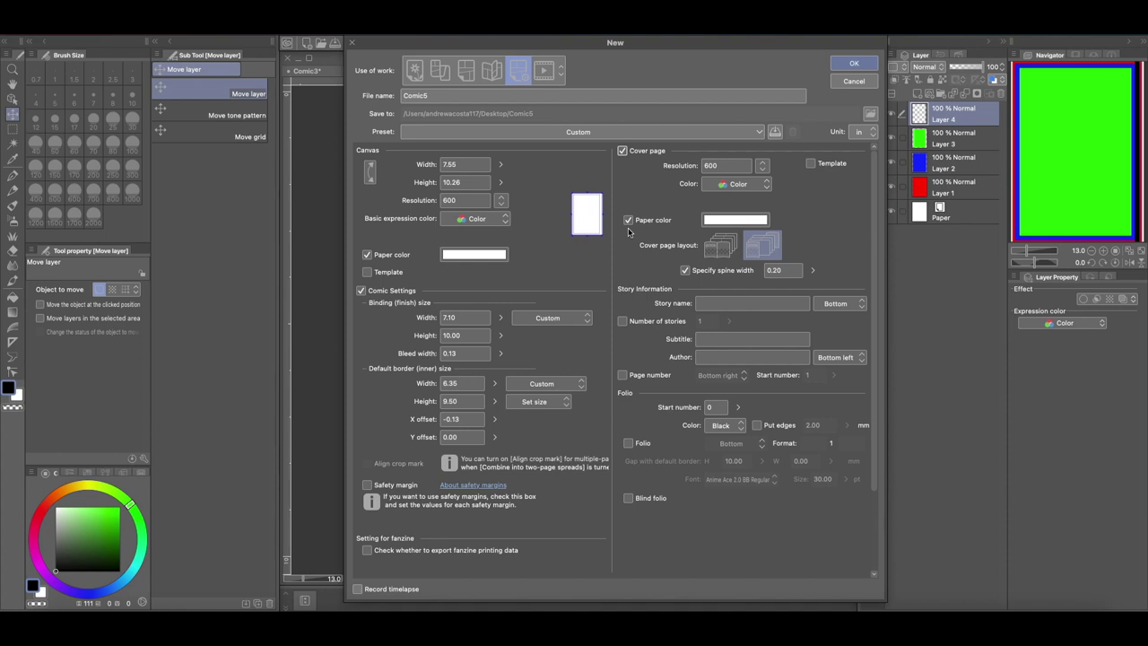
left_click(760, 245)
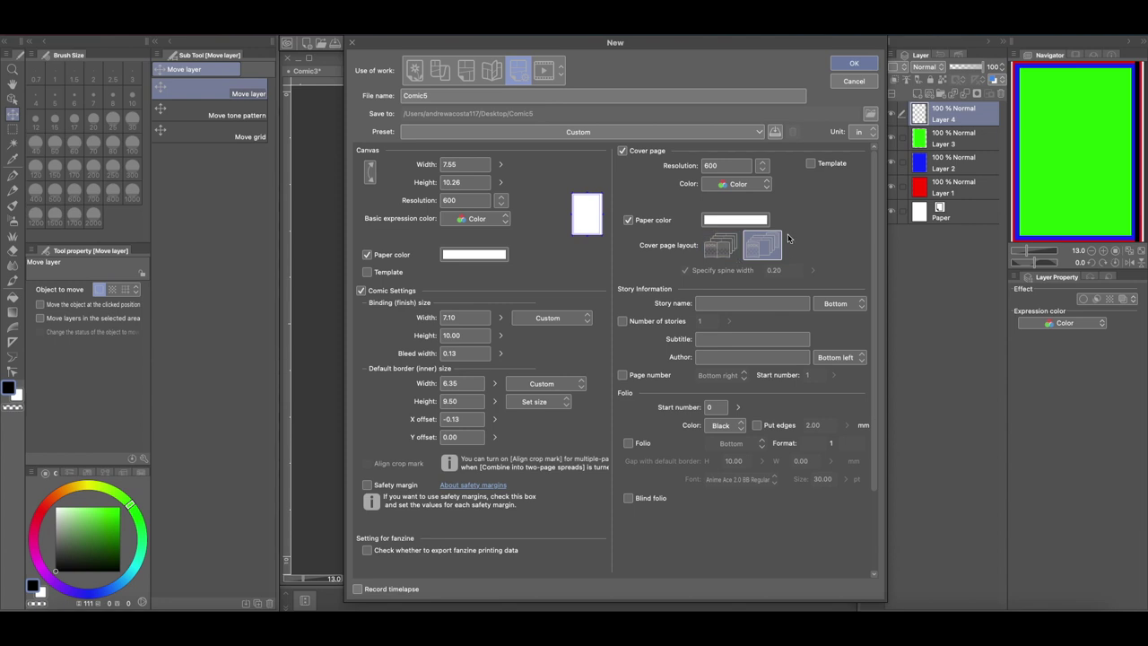
Step: Review the Mixam cart in Chrome, return to Clip Studio Paint, and set the cover page layout to a joined spread with a spine
left_click(275, 607)
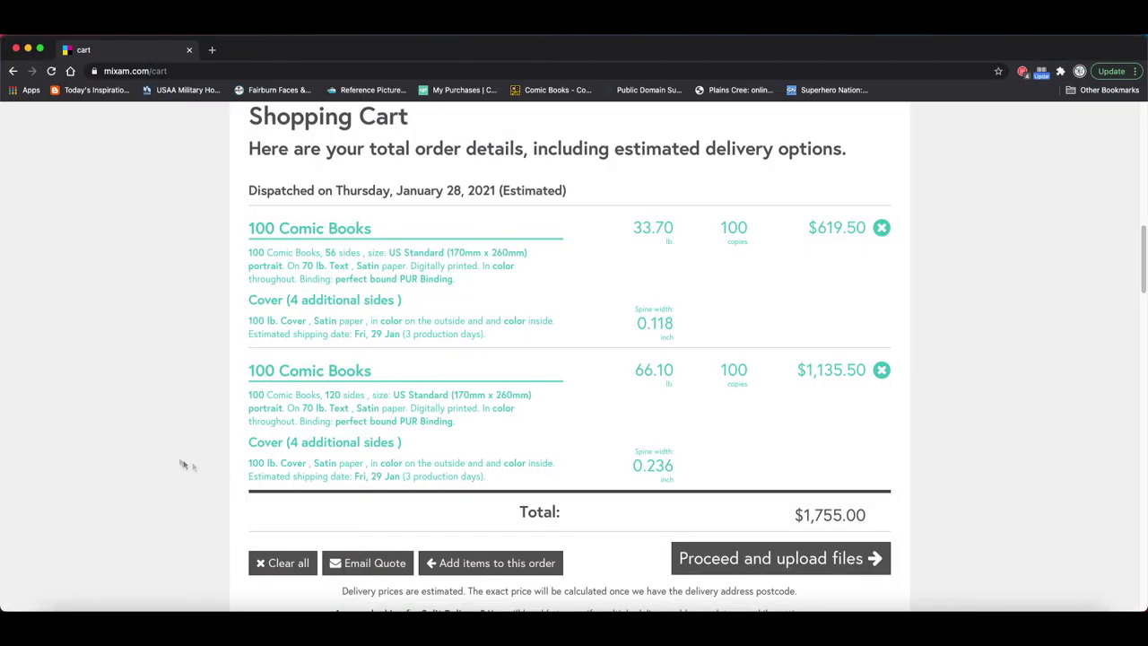
left_click(175, 456)
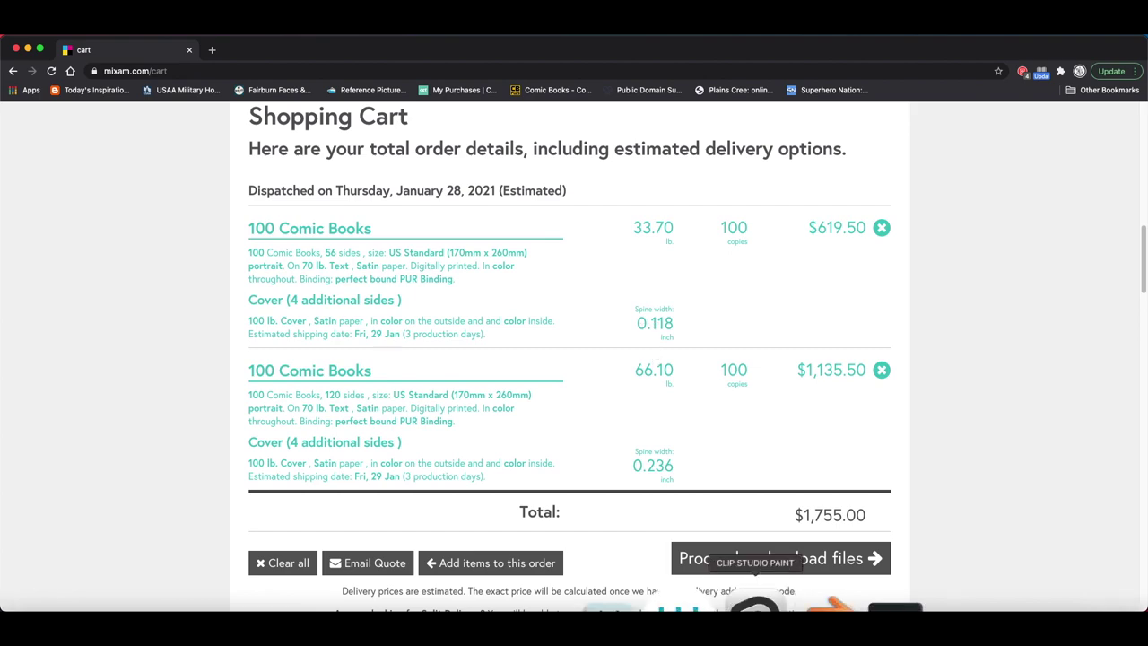
left_click(764, 602)
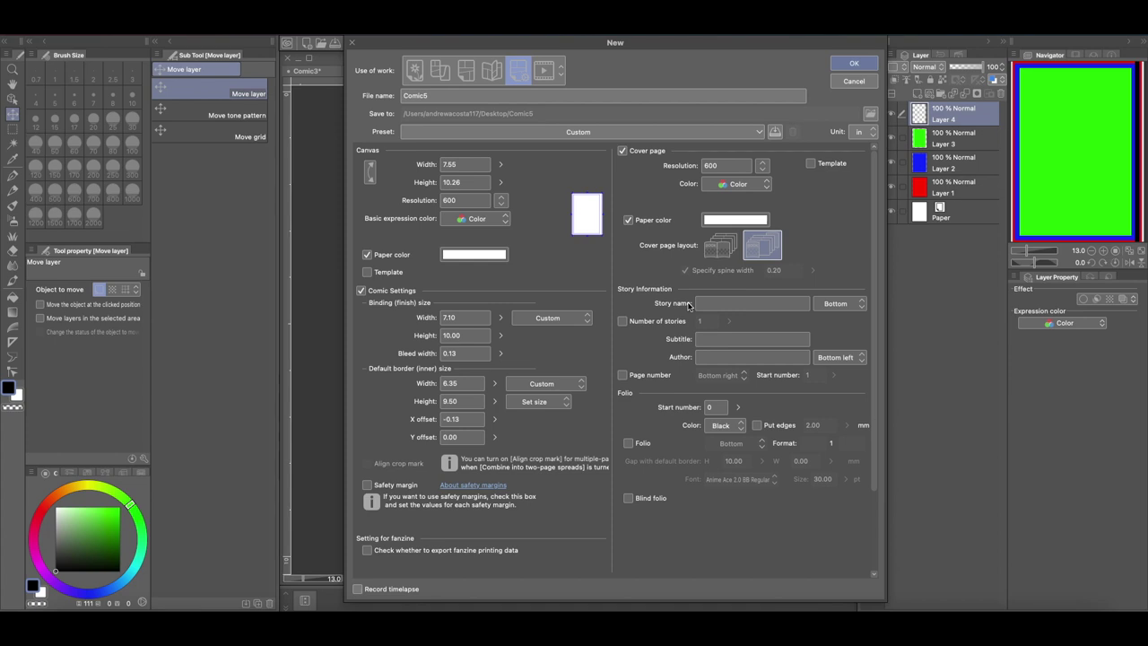
left_click(721, 244)
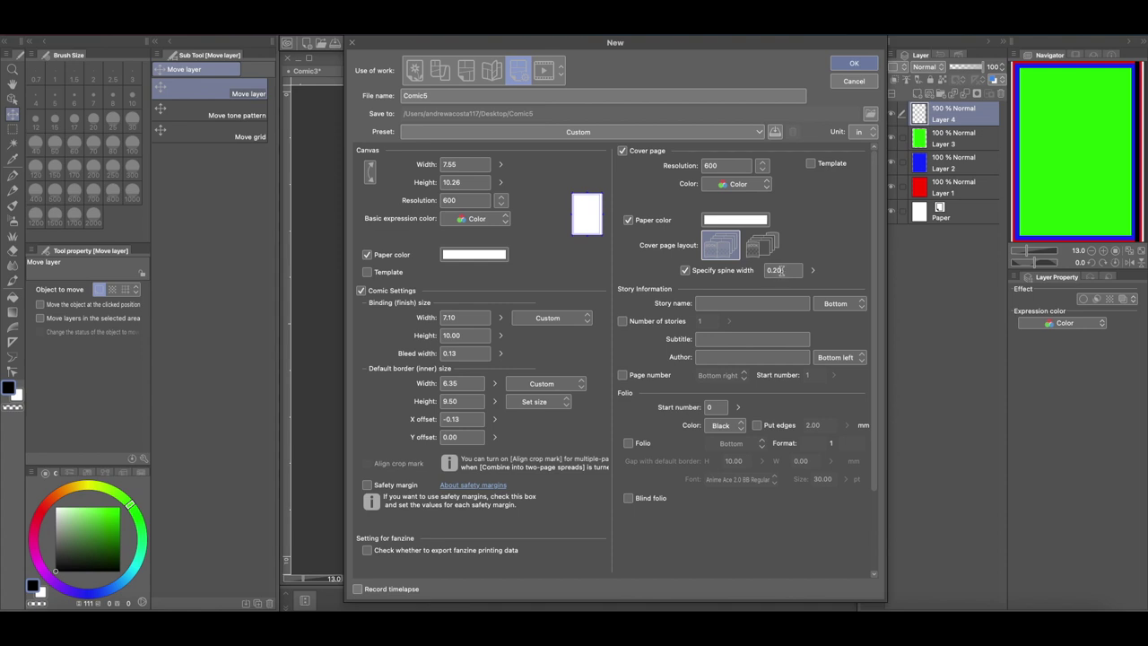
Step: Compare the spine widths and side counts of the two comic books in the Mixam cart, and return to Clip Studio Paint
mouse_move(419, 607)
left_click(282, 603)
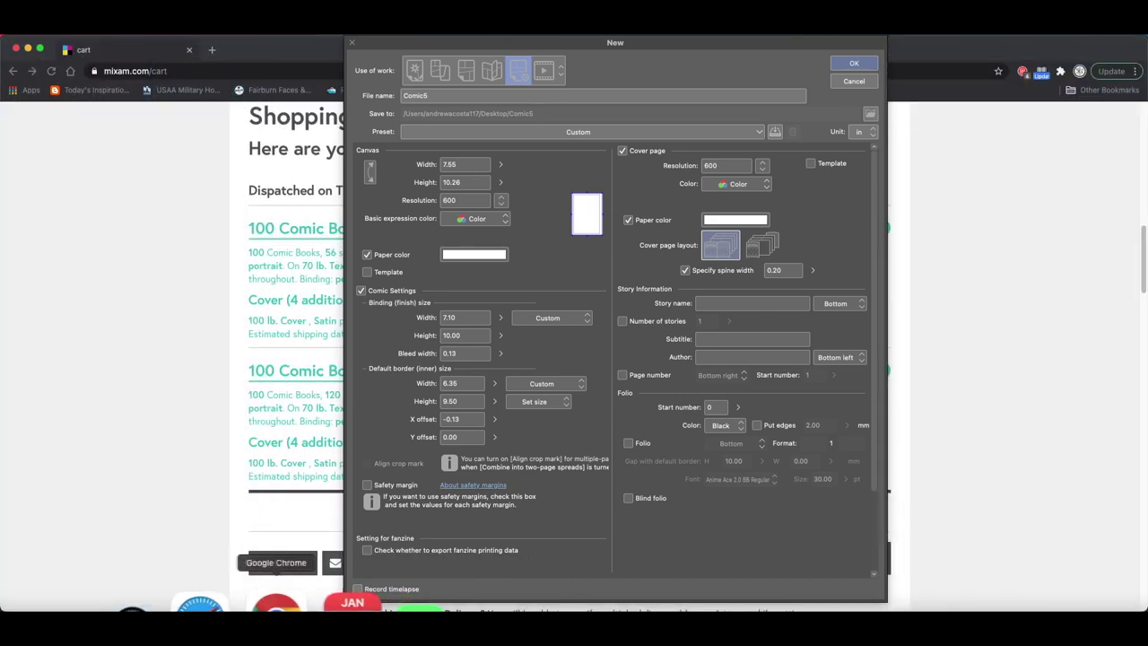
left_click_drag(167, 469, 226, 456)
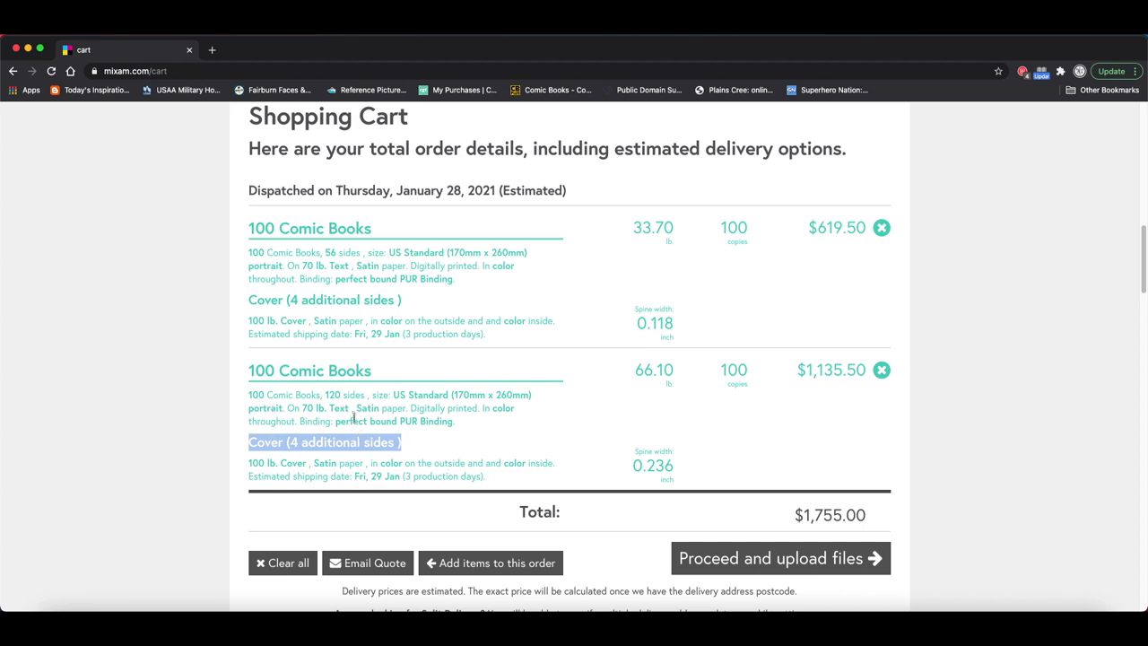
left_click(643, 323)
double_click(643, 324)
left_click(691, 334)
left_click_drag(326, 395, 382, 394)
left_click(661, 469)
left_click_drag(625, 466, 684, 475)
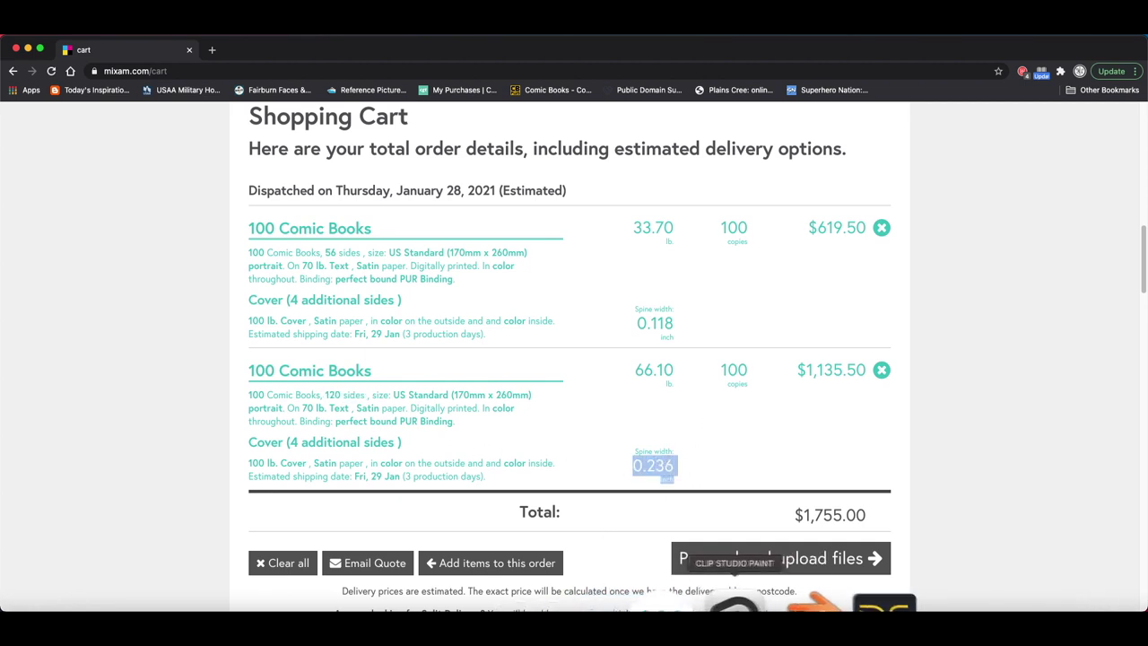
left_click(735, 605)
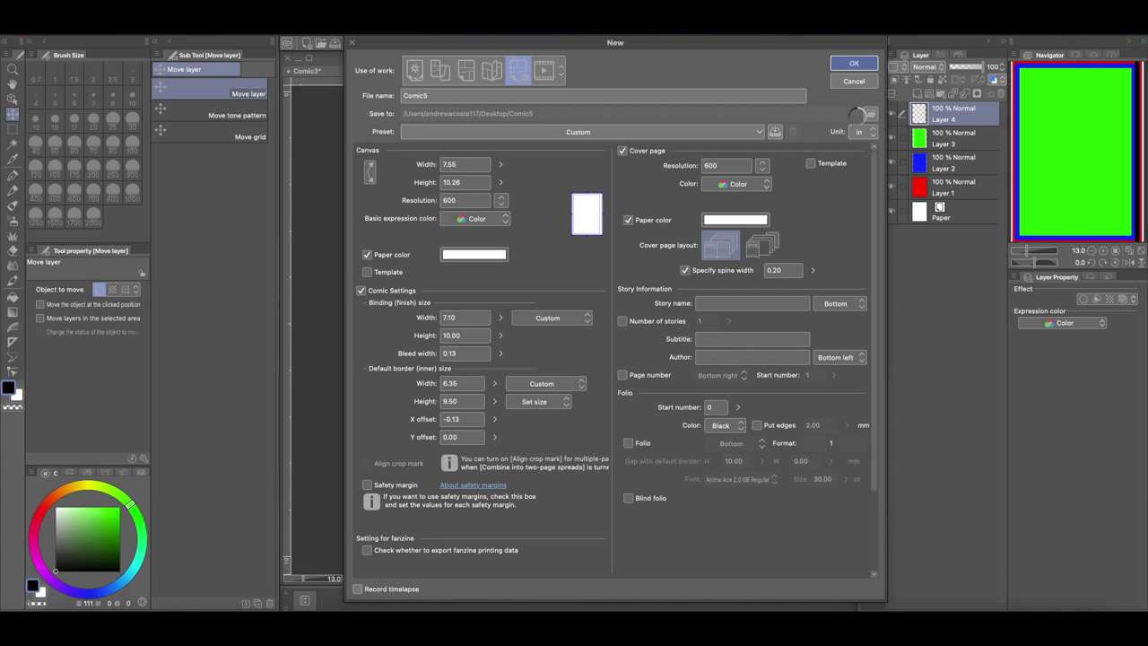
Step: Create the multi-page comic file and open its combined front and back cover page
key("Return")
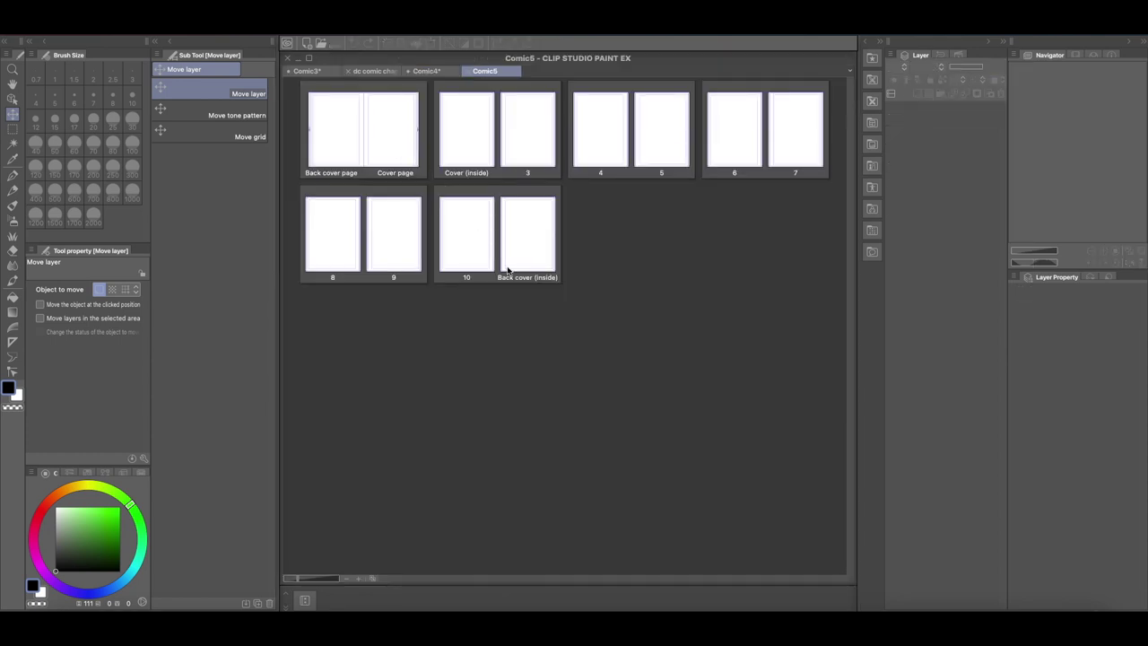
double_click(380, 129)
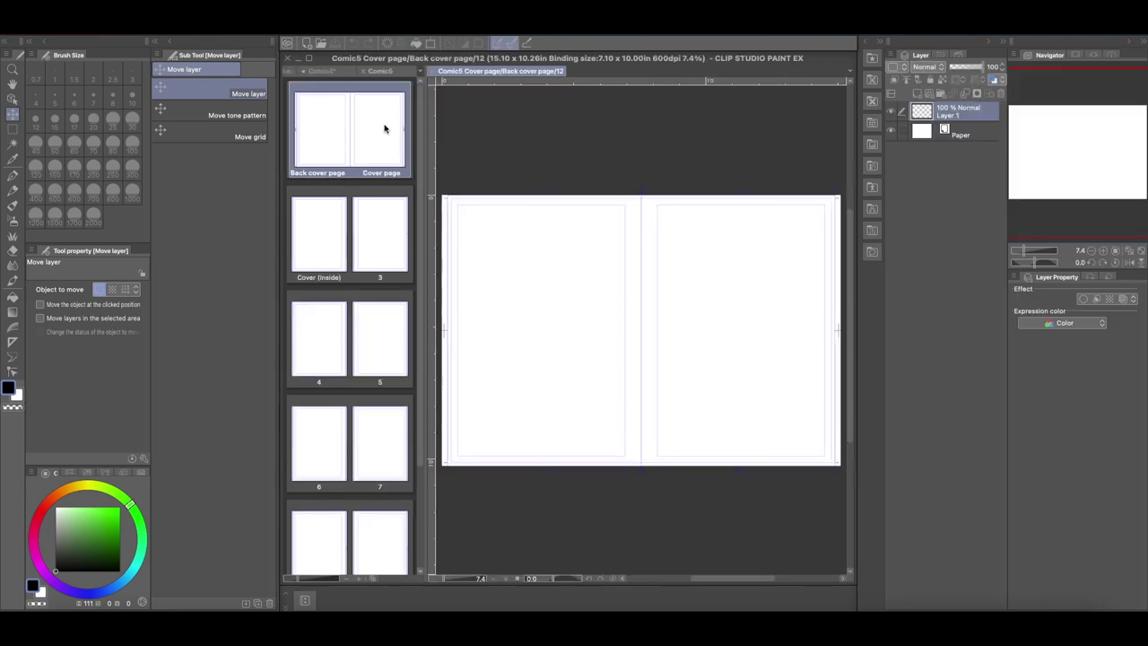
Step: Fill the spine area between the back and front covers with black over the full page height, and clear the selection
left_click_drag(1023, 253, 1040, 252)
left_click_drag(1072, 152, 1077, 109)
left_click(1036, 252)
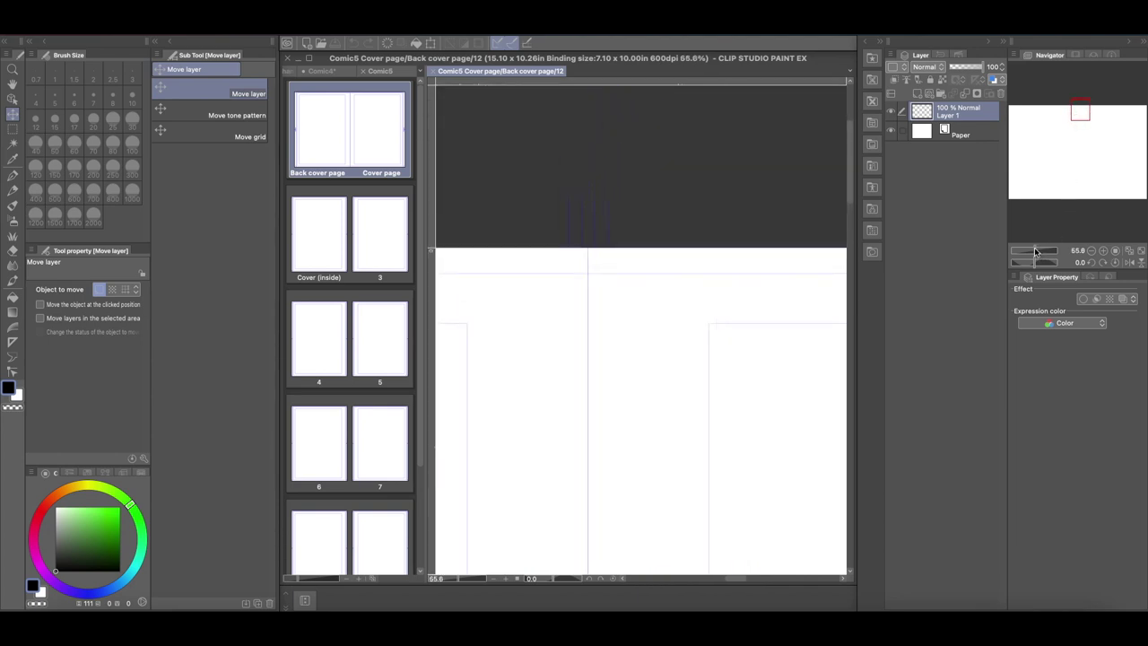
left_click(1036, 252)
left_click(1036, 252)
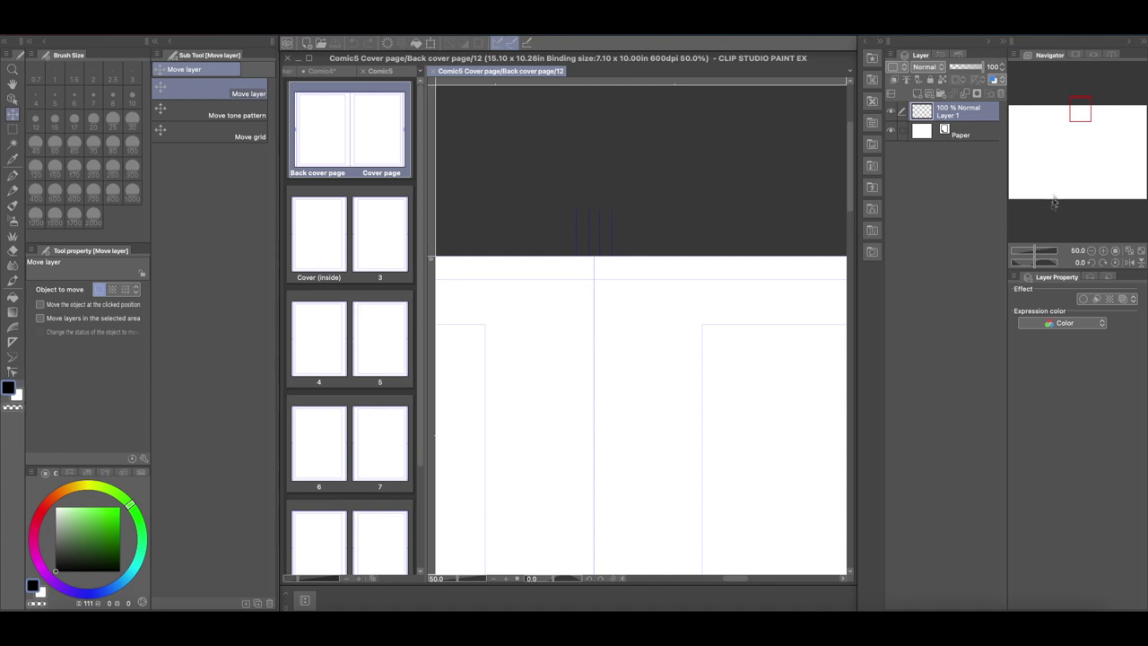
left_click(13, 129)
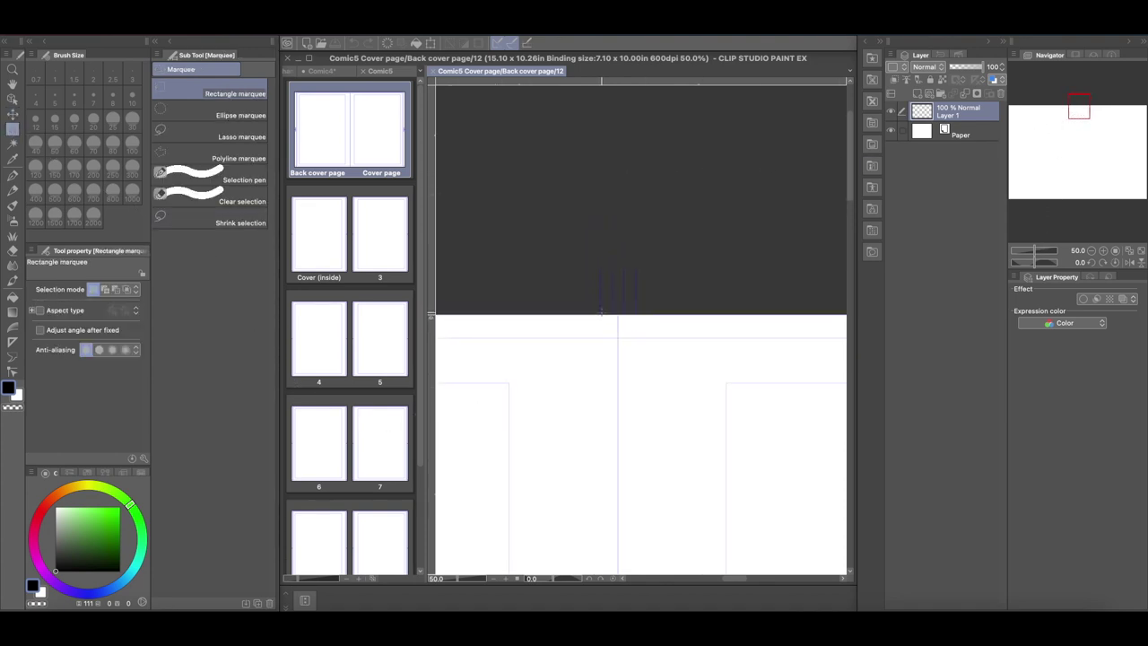
left_click_drag(600, 313, 636, 277)
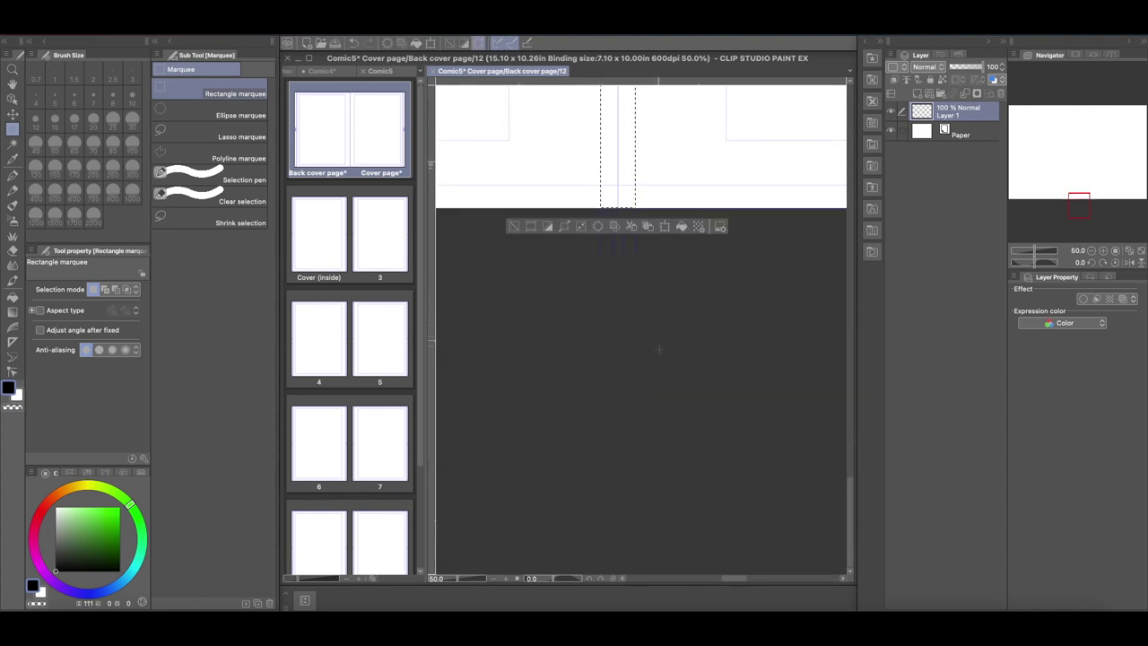
left_click(681, 226)
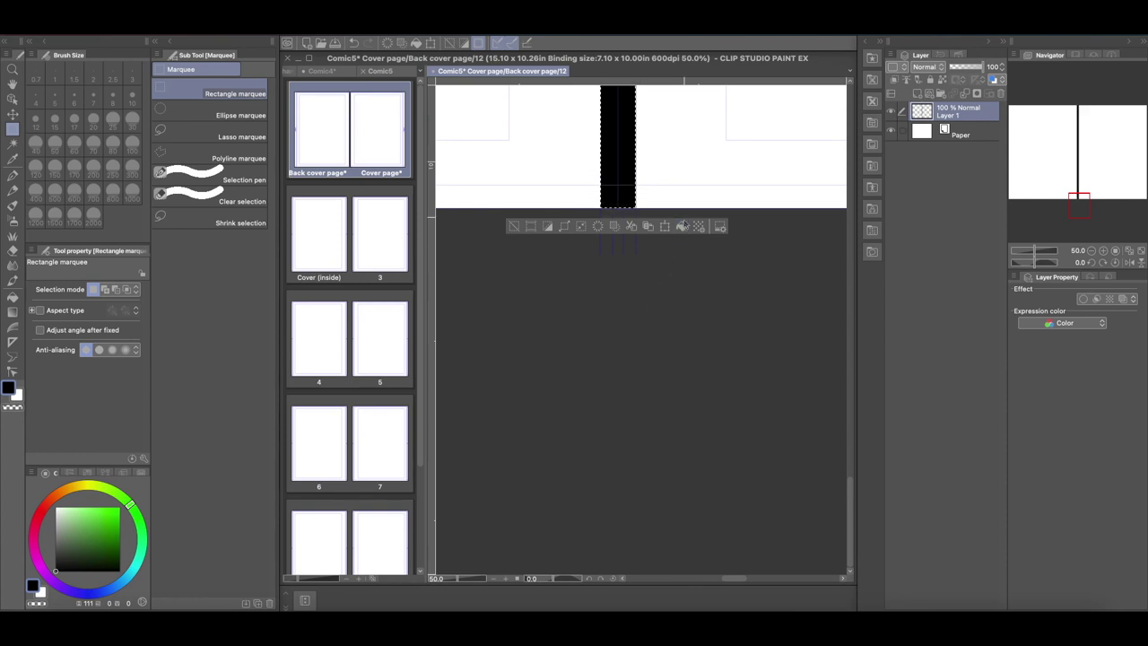
key("ctrl+d")
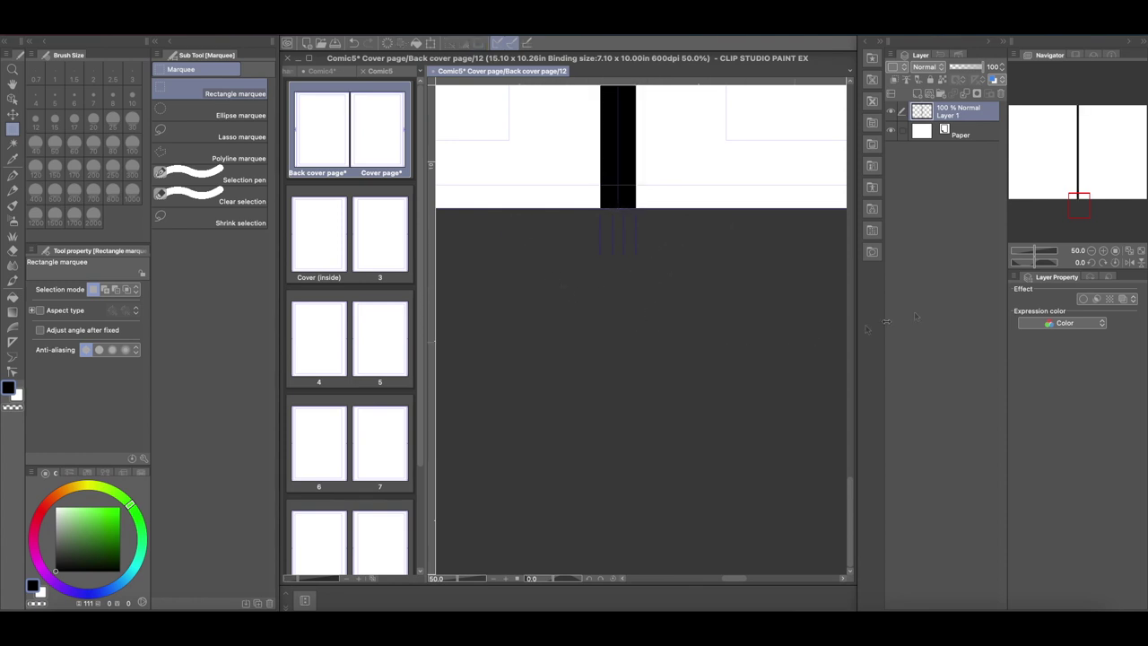
left_click(1139, 252)
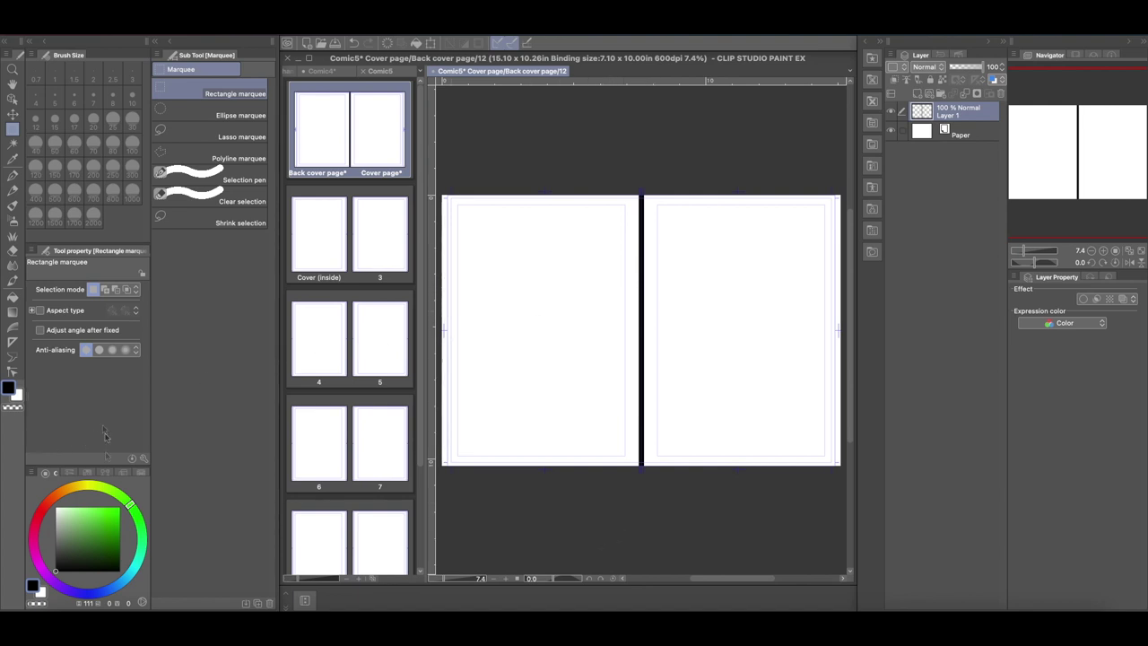
Step: Add red strips along both sides of the black spine on duplicated layers, and save and close the cover page
left_click(50, 513)
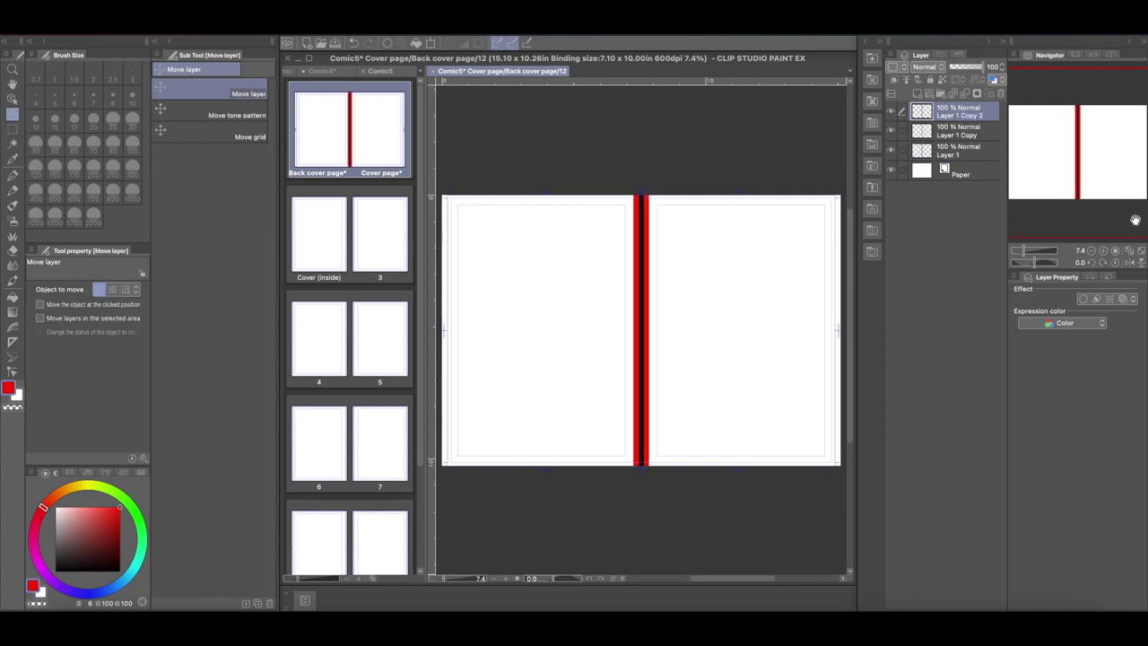
left_click(1031, 251)
left_click_drag(1082, 143, 1083, 114)
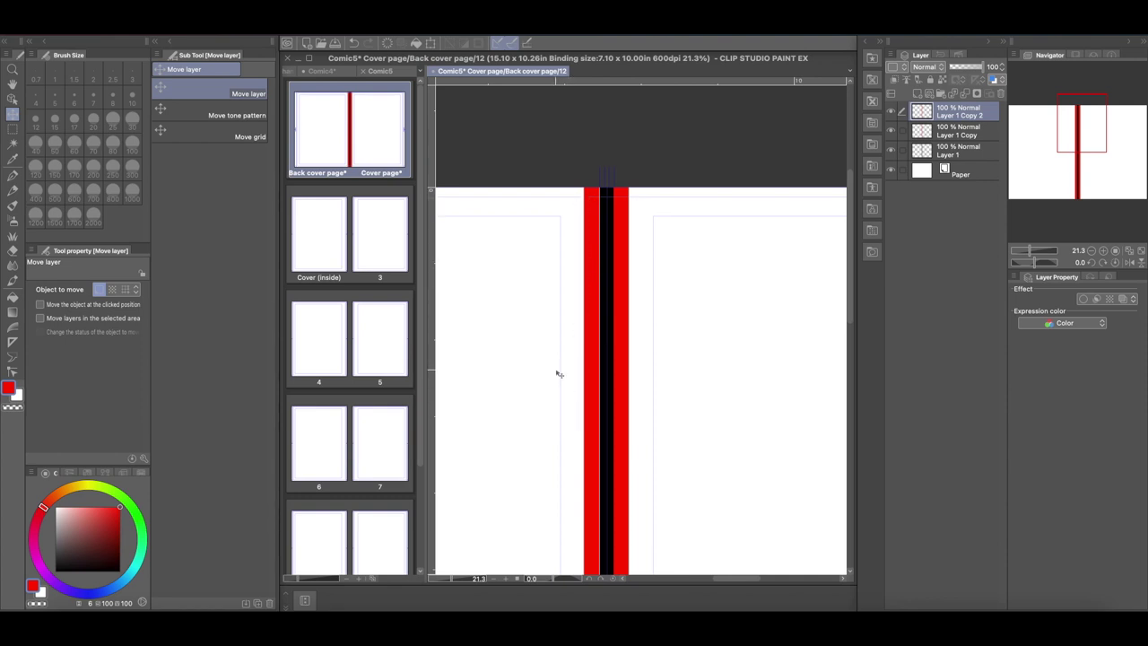
left_click_drag(1035, 254, 1029, 254)
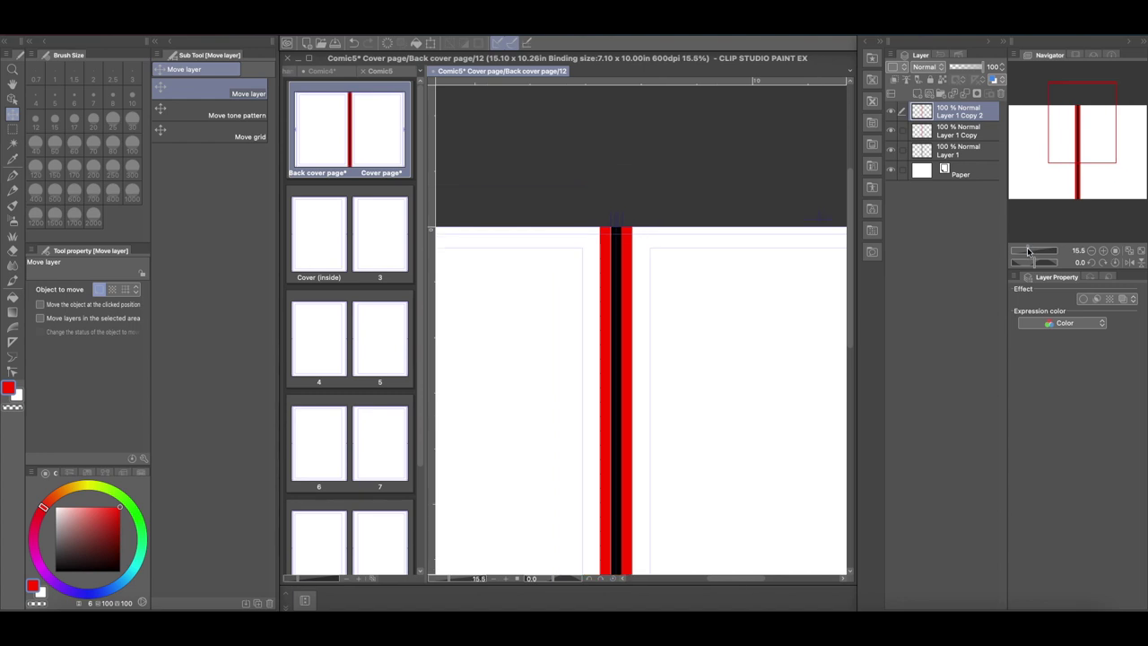
left_click(1072, 157)
left_click_drag(1072, 157, 1070, 167)
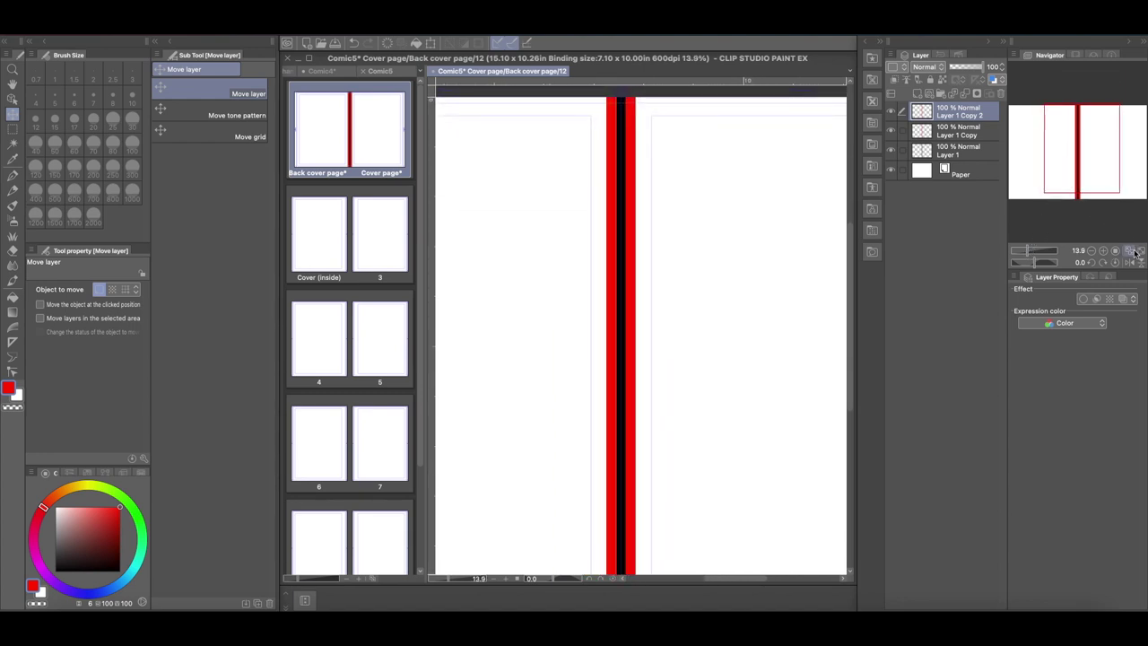
left_click(1128, 251)
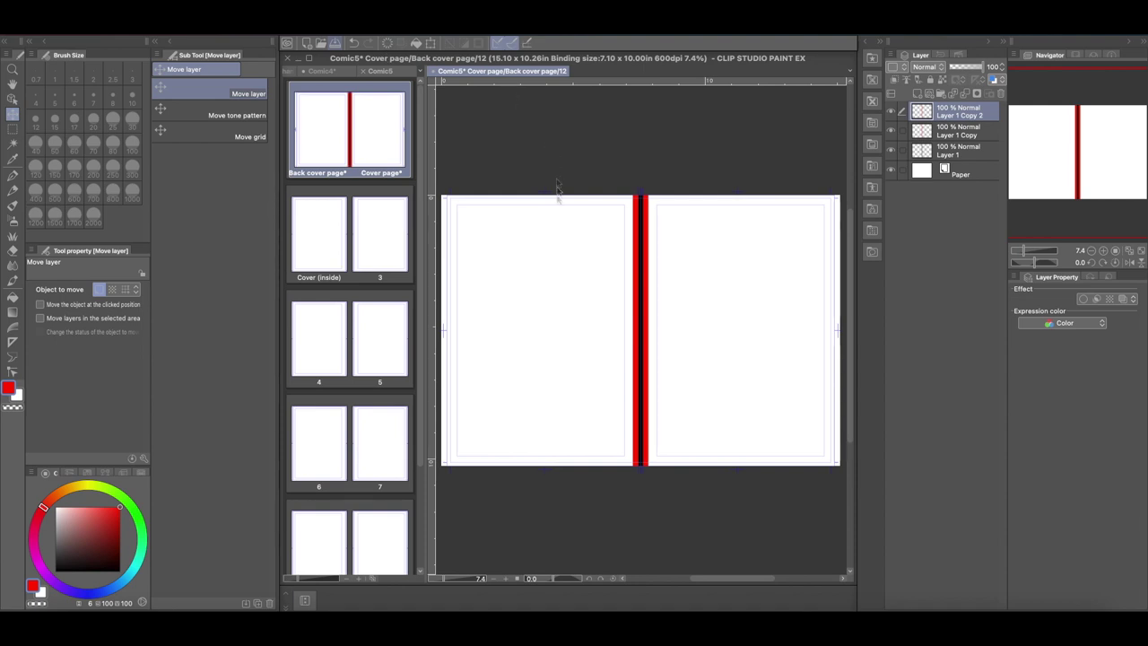
key("super+s")
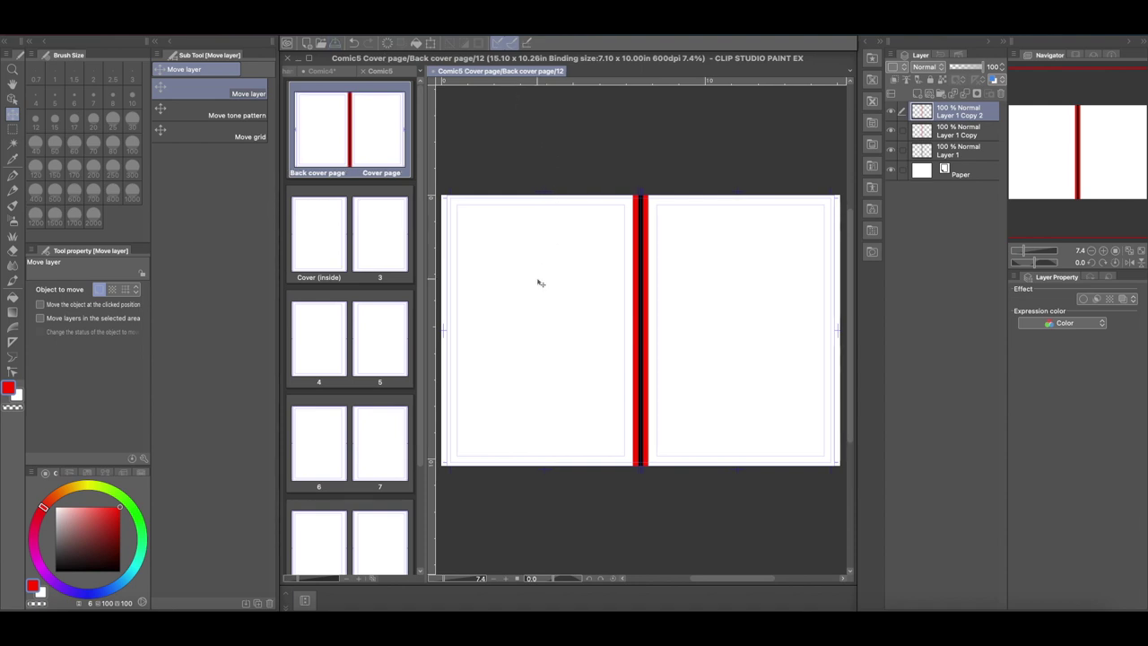
left_click(433, 71)
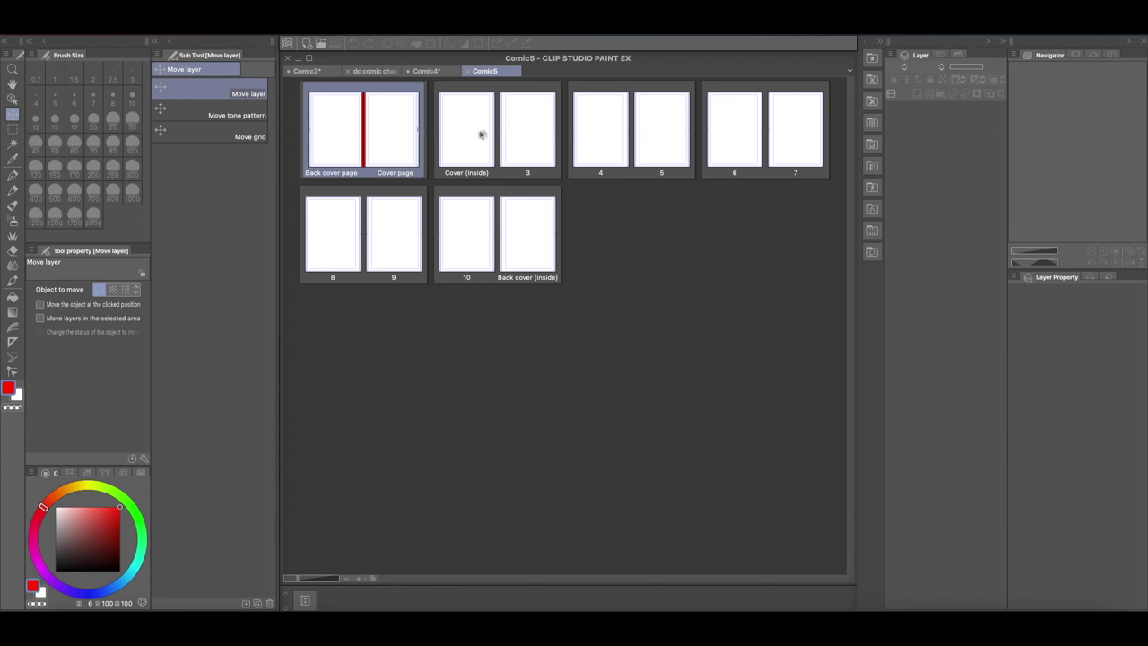
Step: Open page 3, fill a narrow full-height strip along its binding edge with red, and clear the selection
double_click(530, 131)
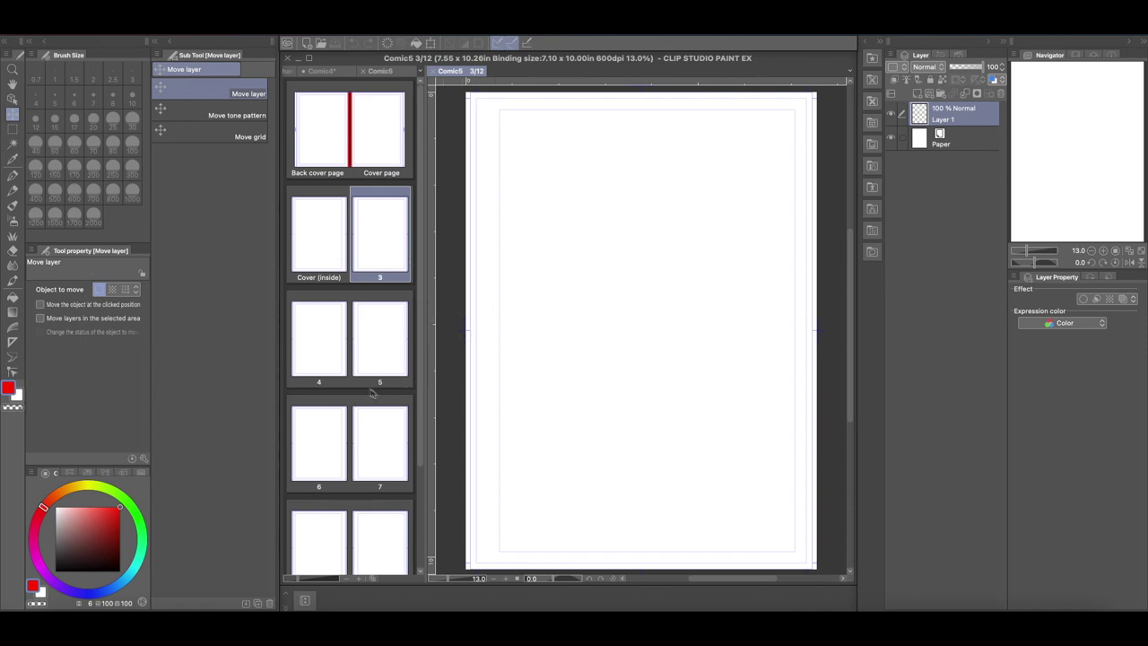
left_click(13, 129)
left_click_drag(476, 90, 490, 538)
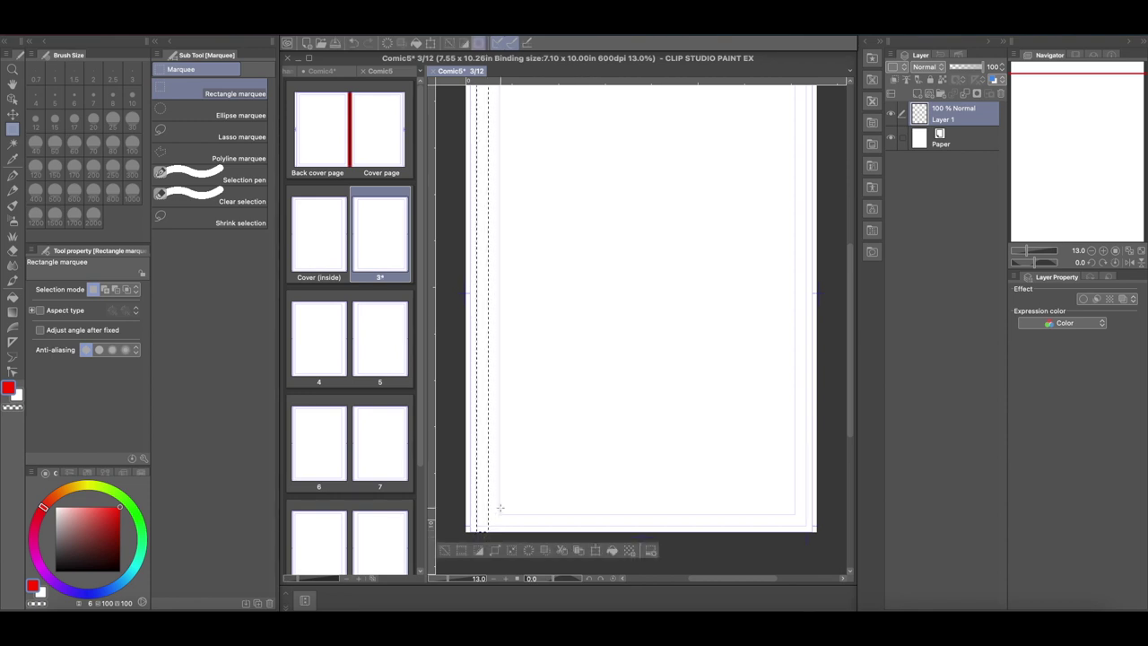
left_click(610, 551)
left_click(445, 550)
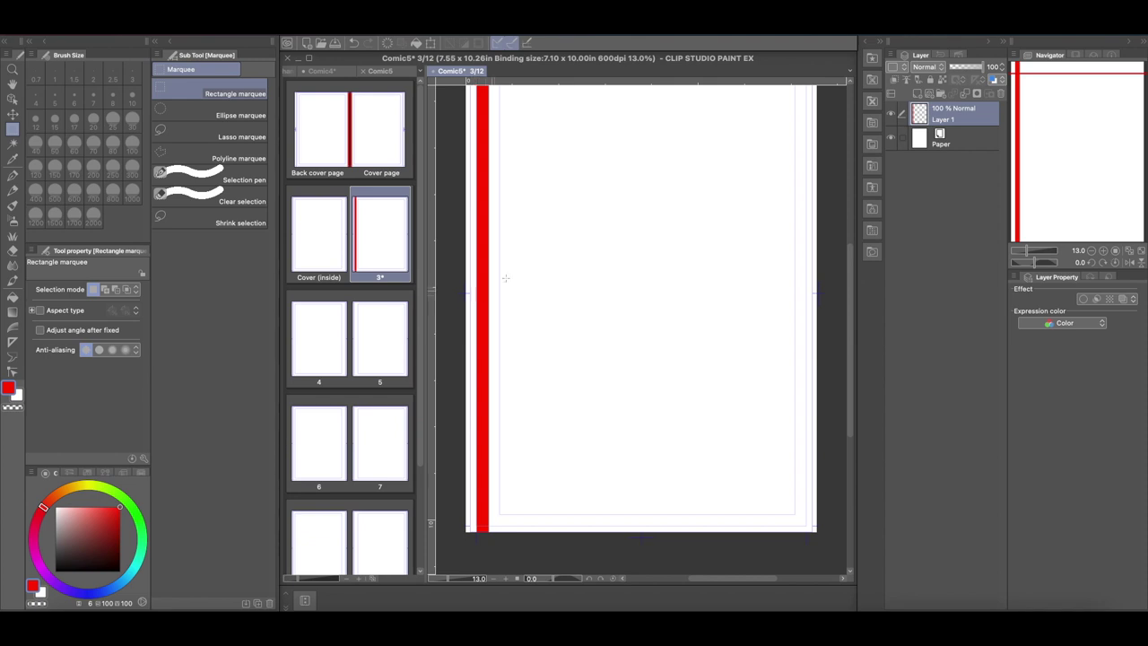
Step: Save all changed pages of the comic, close page 3, and select page 4 in the page overview
left_click(339, 261)
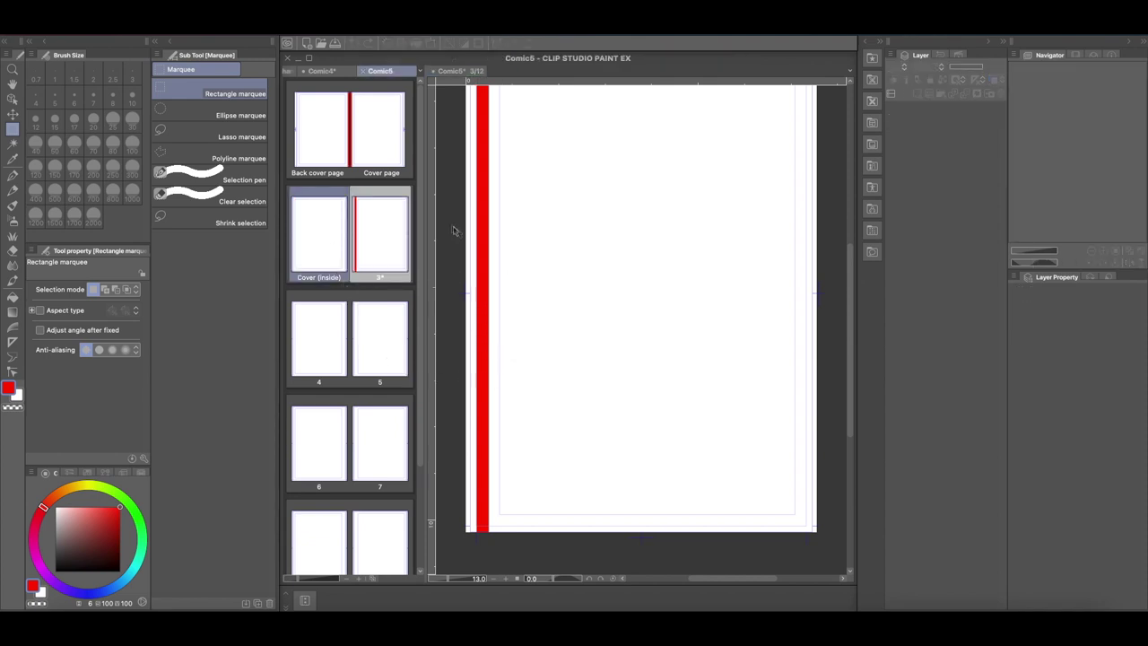
left_click(338, 44)
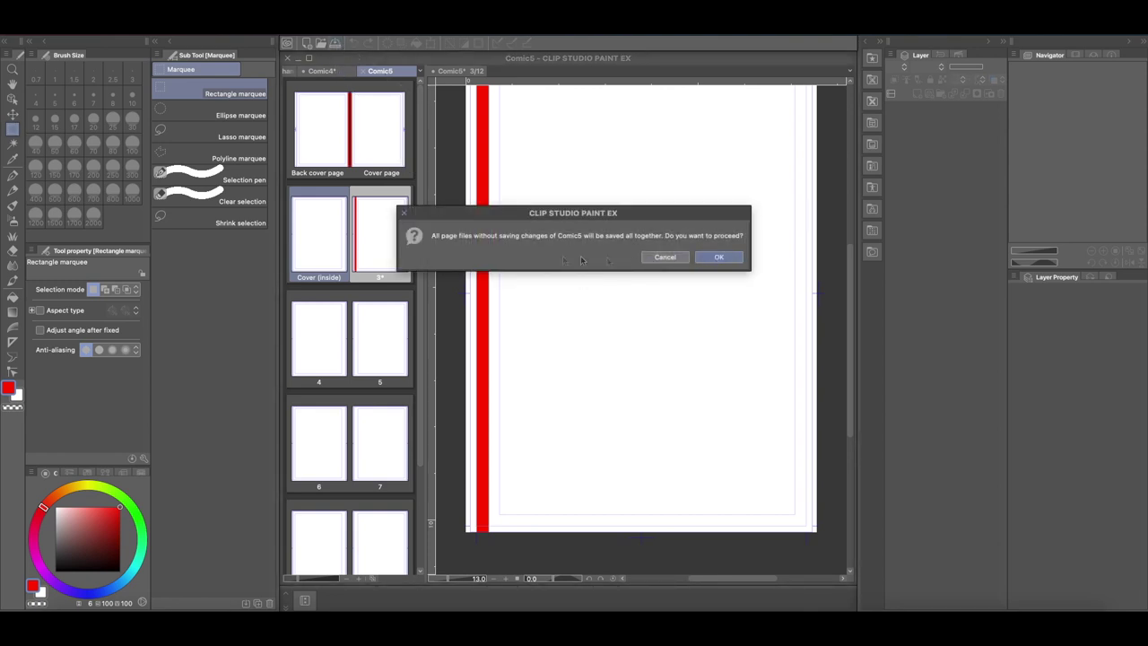
left_click(680, 258)
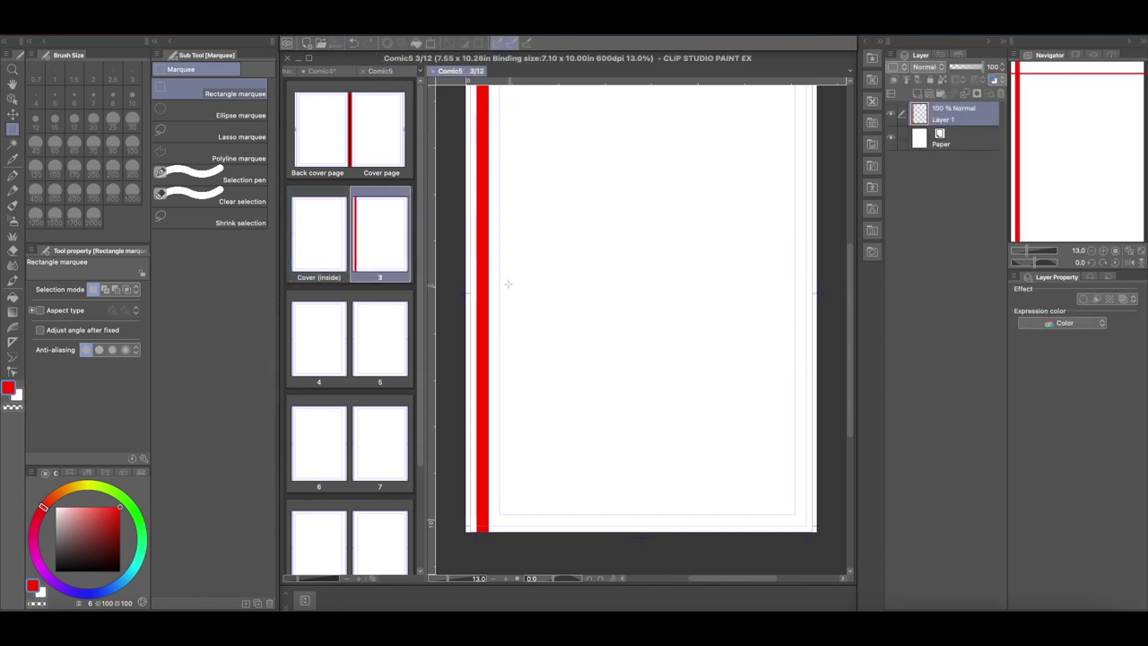
left_click(434, 71)
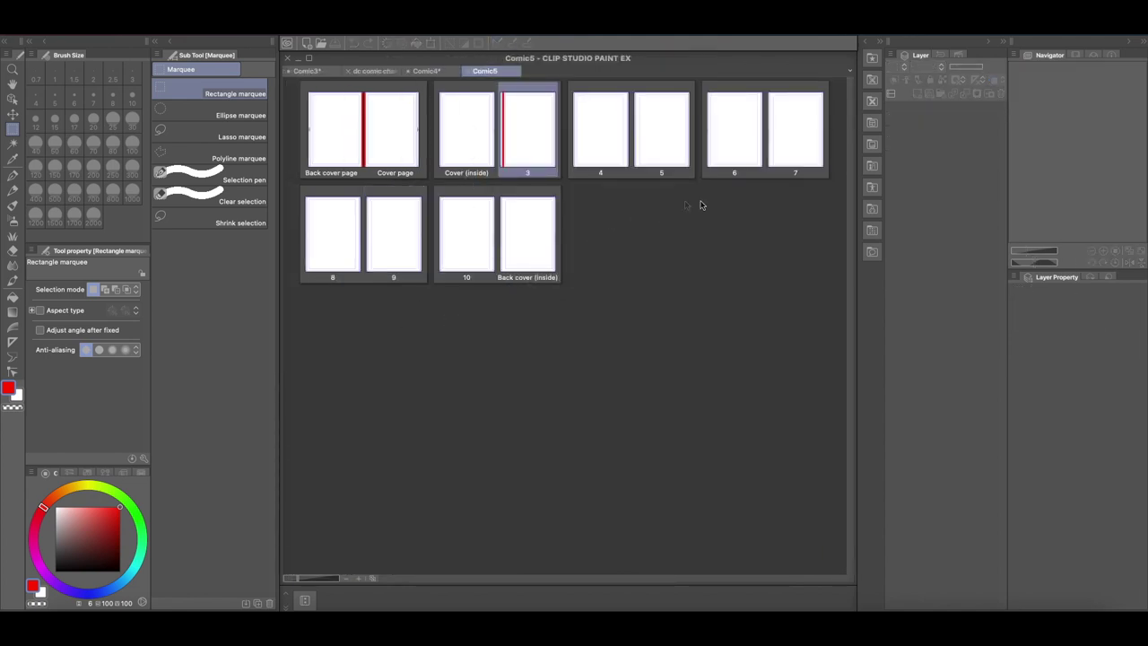
left_click(619, 156)
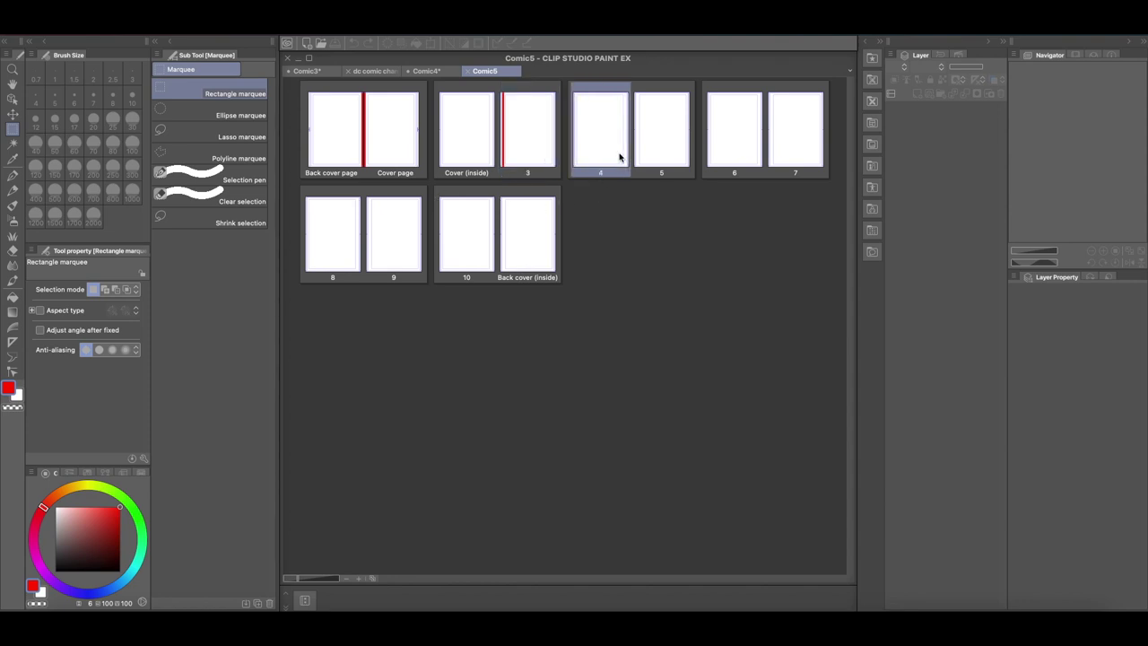
Step: Combine pages 4 and 5 into a two-page spread with crop marks aligned, a 0.00 in gap and layers without drawing deleted
left_click(652, 152)
right_click(619, 142)
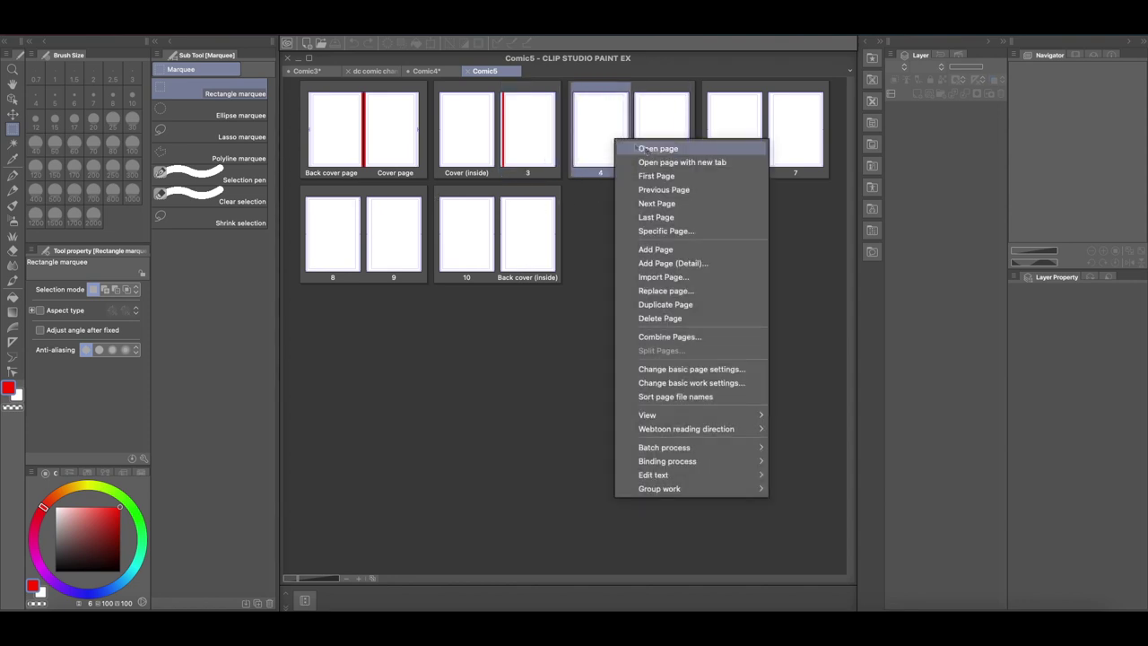
left_click(671, 337)
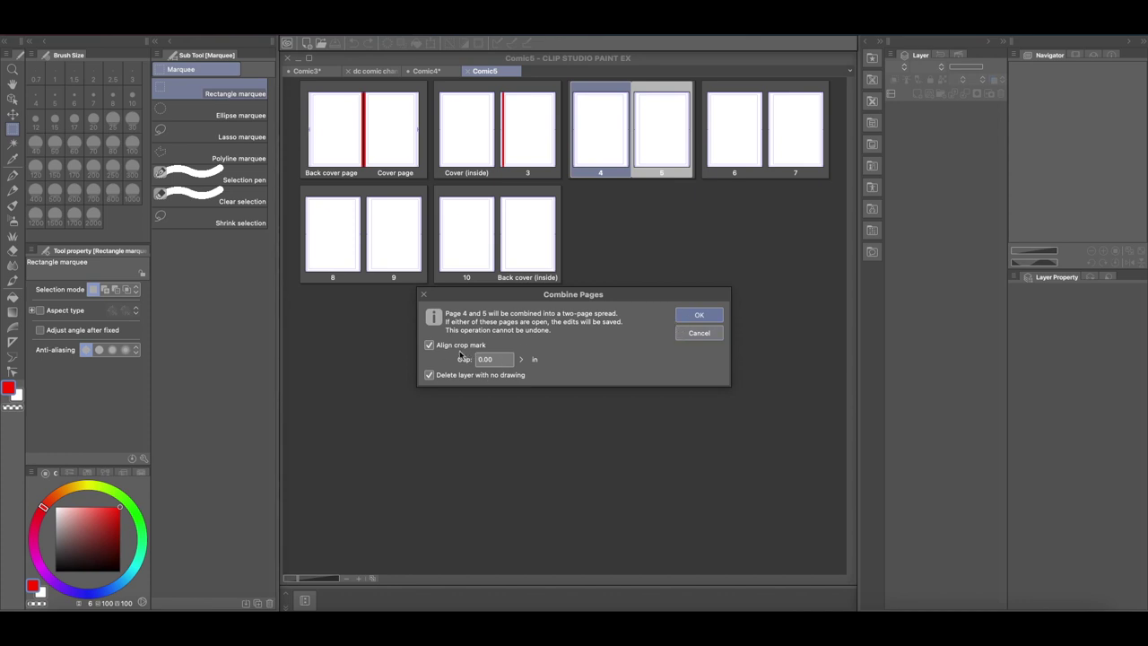
left_click(696, 318)
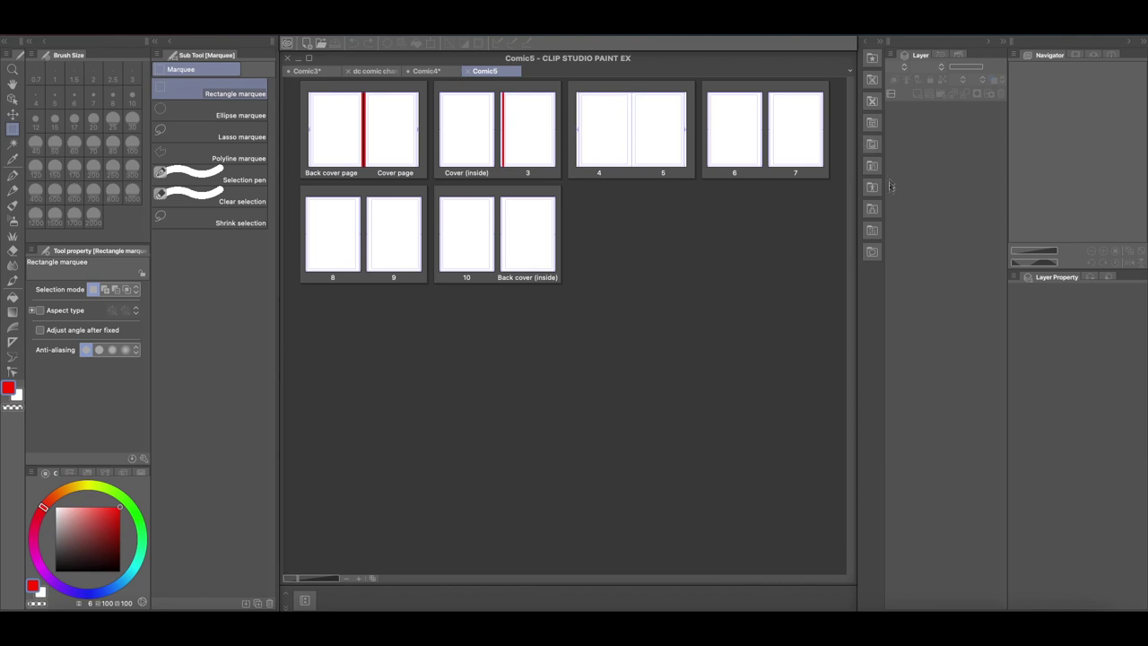
Step: Open the combined spread of pages 4 and 5, collapse both page folders, and add a new raster layer directly above the Paper layer
double_click(669, 140)
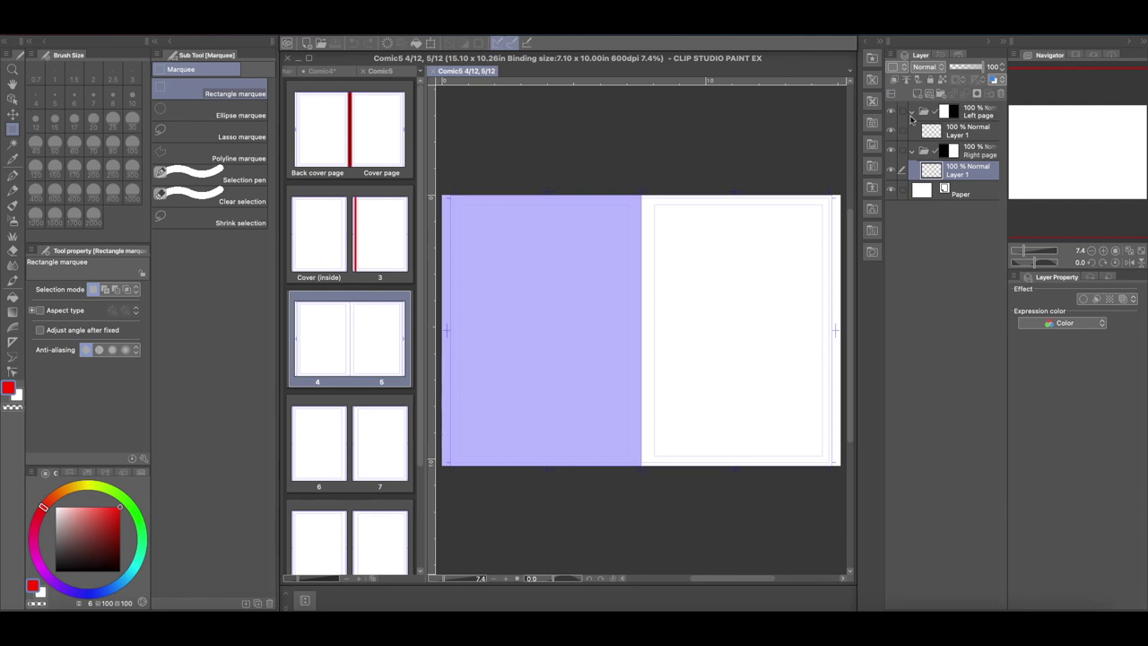
left_click(912, 112)
left_click(911, 135)
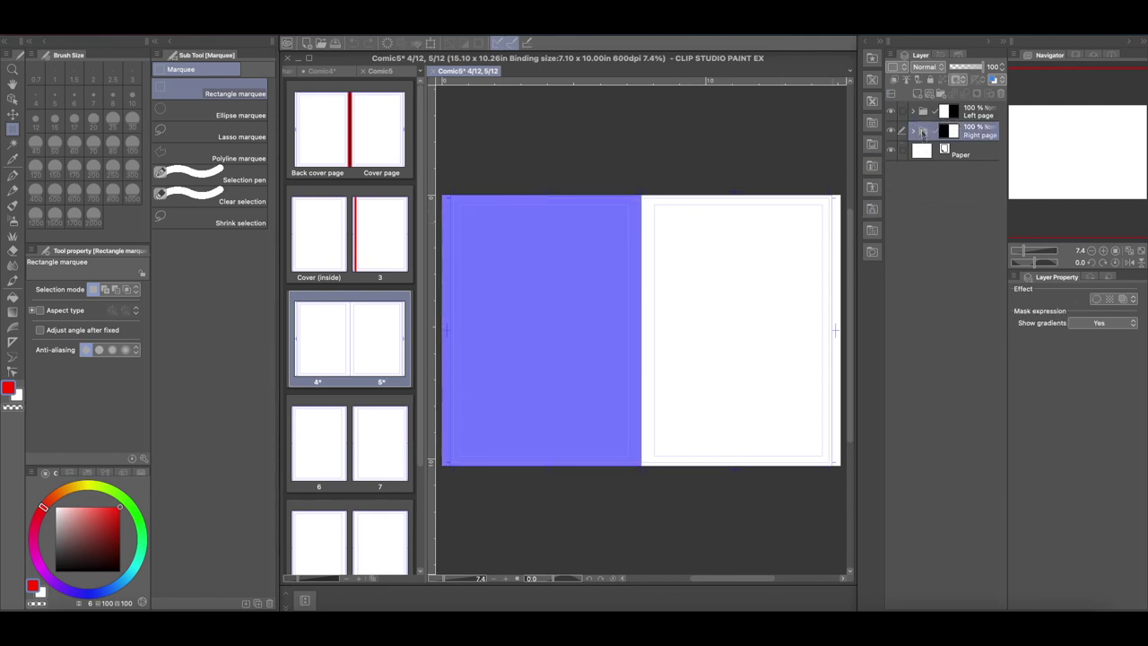
left_click(925, 155)
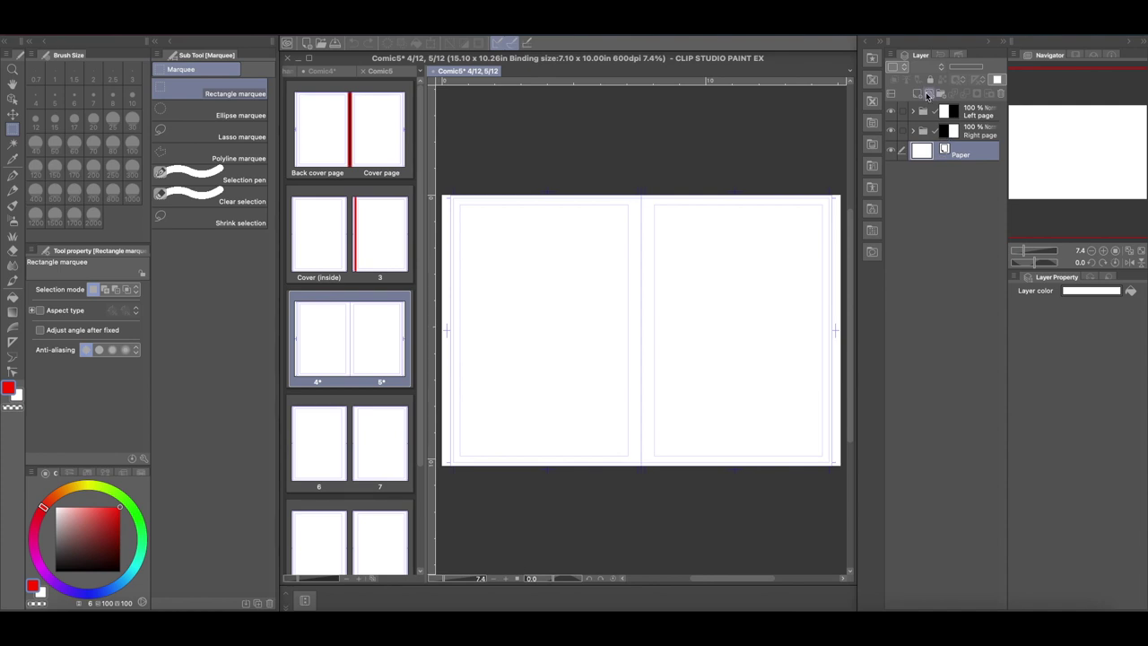
key("super+shift+n")
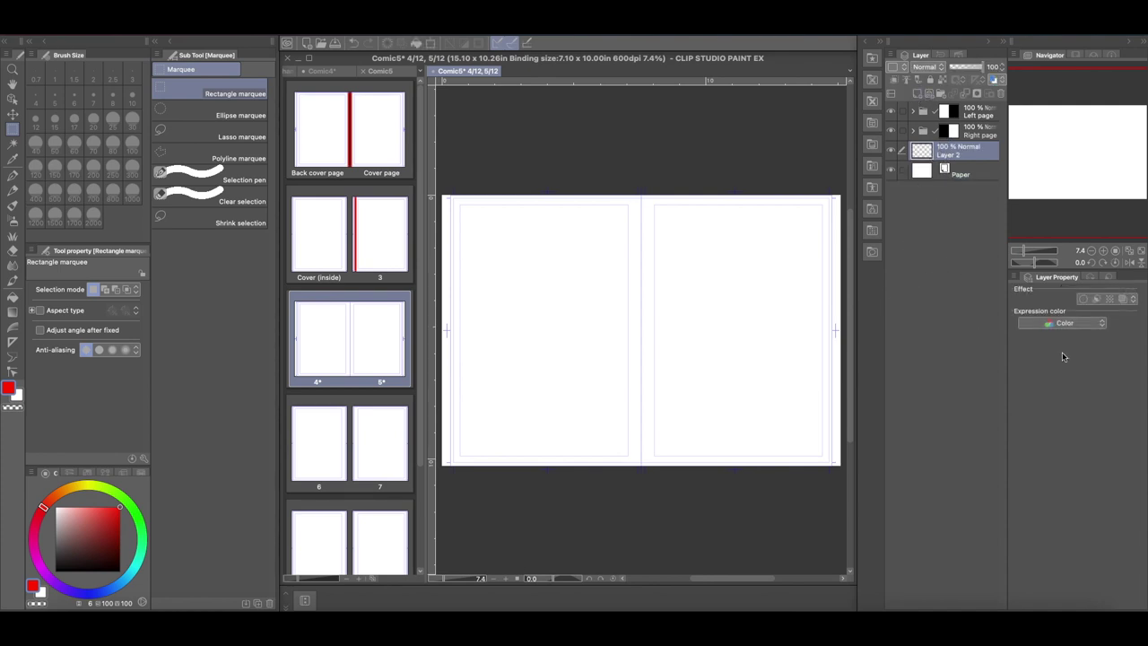
Step: Handwrite "PAGE 2" on the left page and "PAGE 3" on the right page with the black G-pen at brush size 30
left_click(12, 175)
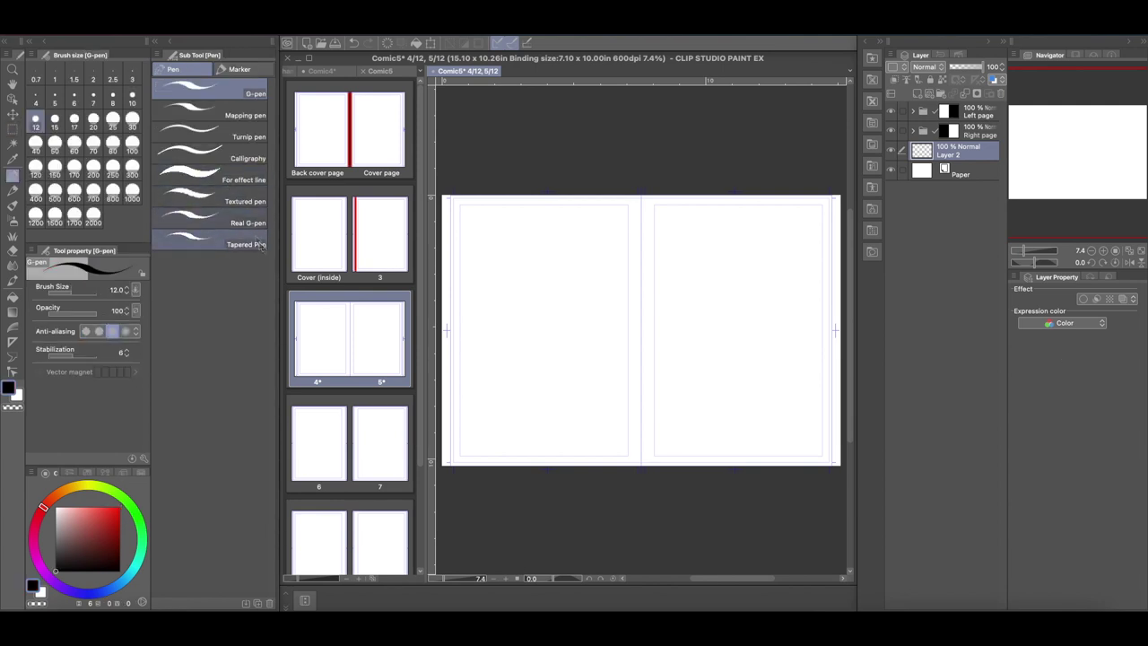
left_click(132, 118)
mouse_move(497, 253)
left_mouse_down()
mouse_move(508, 296)
mouse_move(502, 276)
mouse_move(533, 287)
mouse_move(552, 269)
left_mouse_up()
mouse_move(549, 249)
left_mouse_down()
mouse_move(549, 281)
mouse_move(565, 239)
left_mouse_up()
left_click_drag(549, 267, 564, 260)
mouse_move(536, 296)
left_mouse_down()
mouse_move(544, 316)
mouse_move(578, 307)
left_mouse_up()
left_click_drag(687, 232, 690, 267)
left_click_drag(687, 231, 701, 268)
mouse_move(705, 230)
left_mouse_down()
mouse_move(715, 269)
mouse_move(723, 247)
left_mouse_up()
mouse_move(740, 228)
left_mouse_down()
mouse_move(728, 258)
mouse_move(737, 249)
left_mouse_up()
mouse_move(744, 229)
left_mouse_down()
mouse_move(754, 262)
mouse_move(759, 240)
left_mouse_up()
left_click_drag(741, 227, 763, 224)
mouse_move(732, 271)
left_mouse_down()
mouse_move(747, 282)
mouse_move(735, 300)
left_mouse_up()
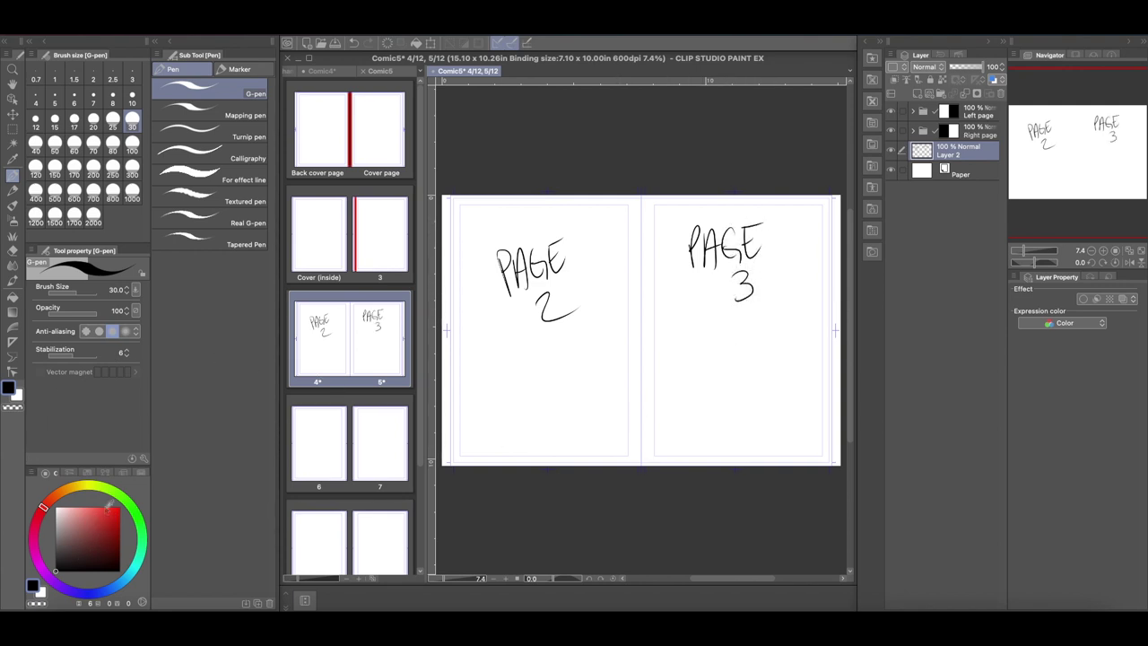
Step: Fill a full-height strip between the left page's inner margin and the spread's centre line with red, and clear the selection
left_click(119, 508)
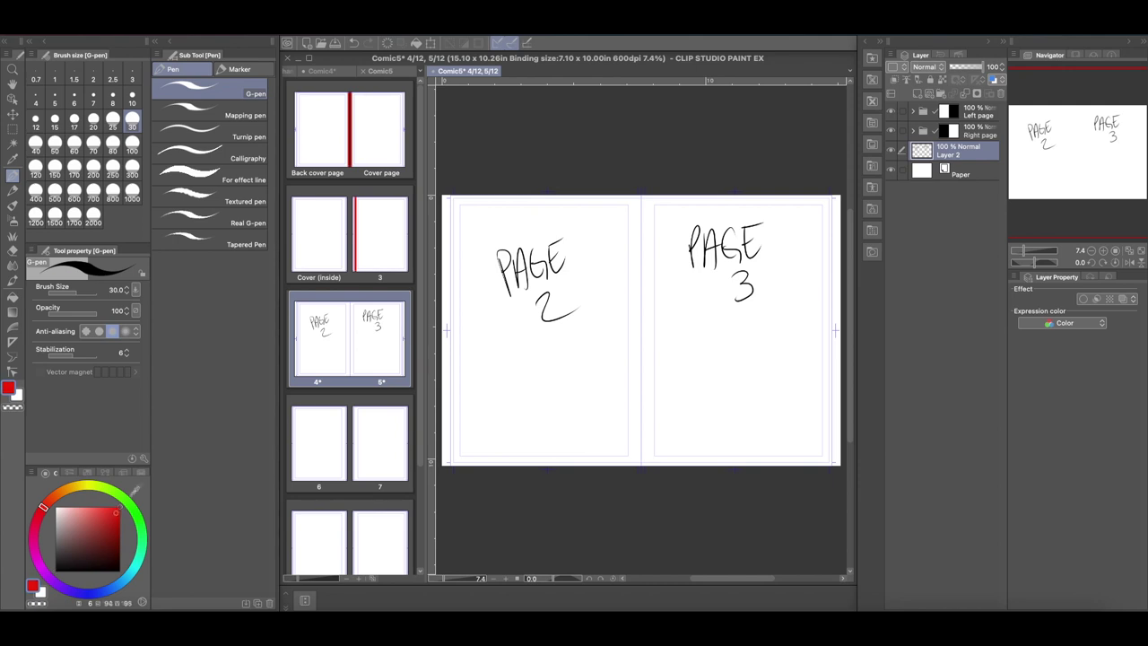
left_click(13, 131)
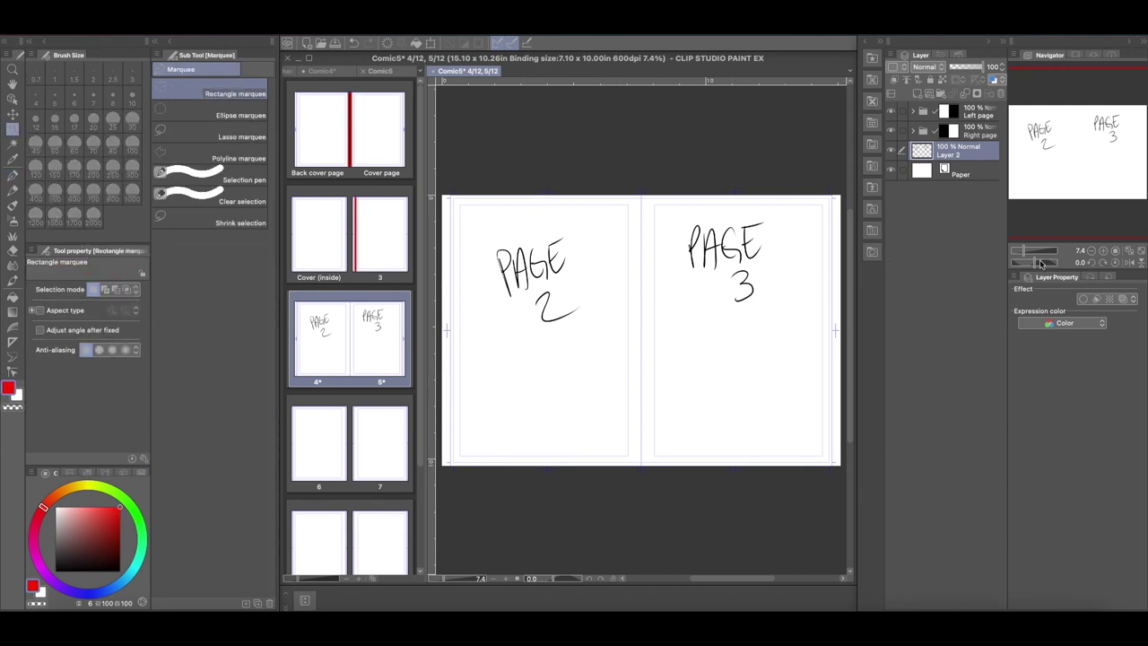
mouse_move(1025, 252)
left_mouse_down()
mouse_move(1054, 252)
mouse_move(1036, 252)
left_mouse_up()
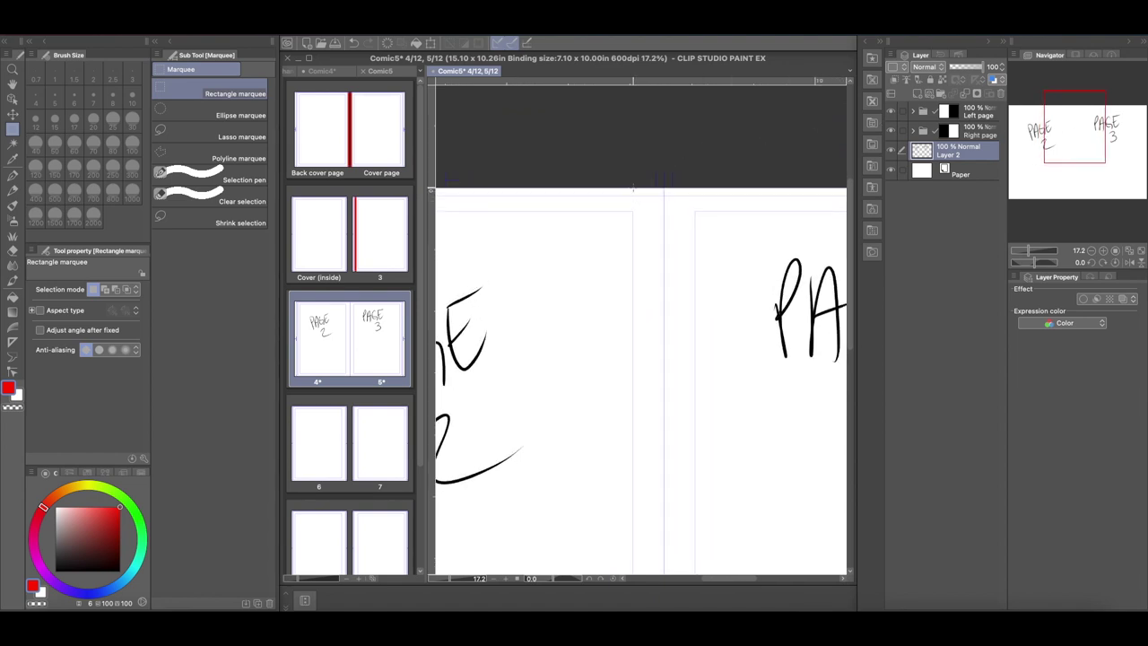
left_click_drag(632, 188, 648, 158)
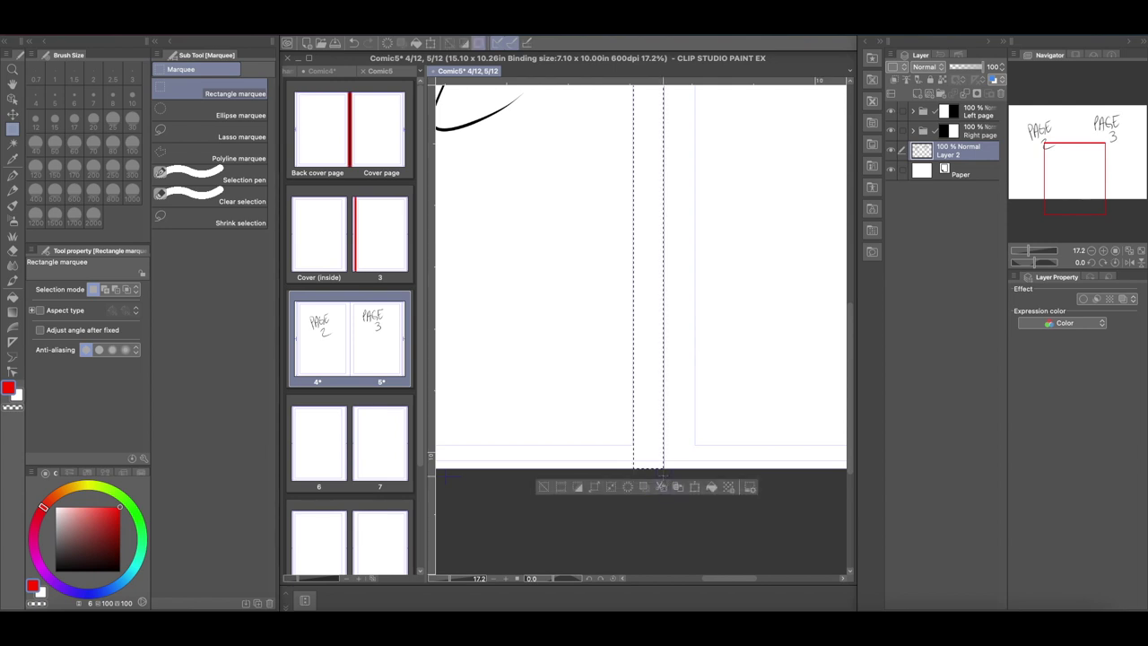
left_click(711, 487)
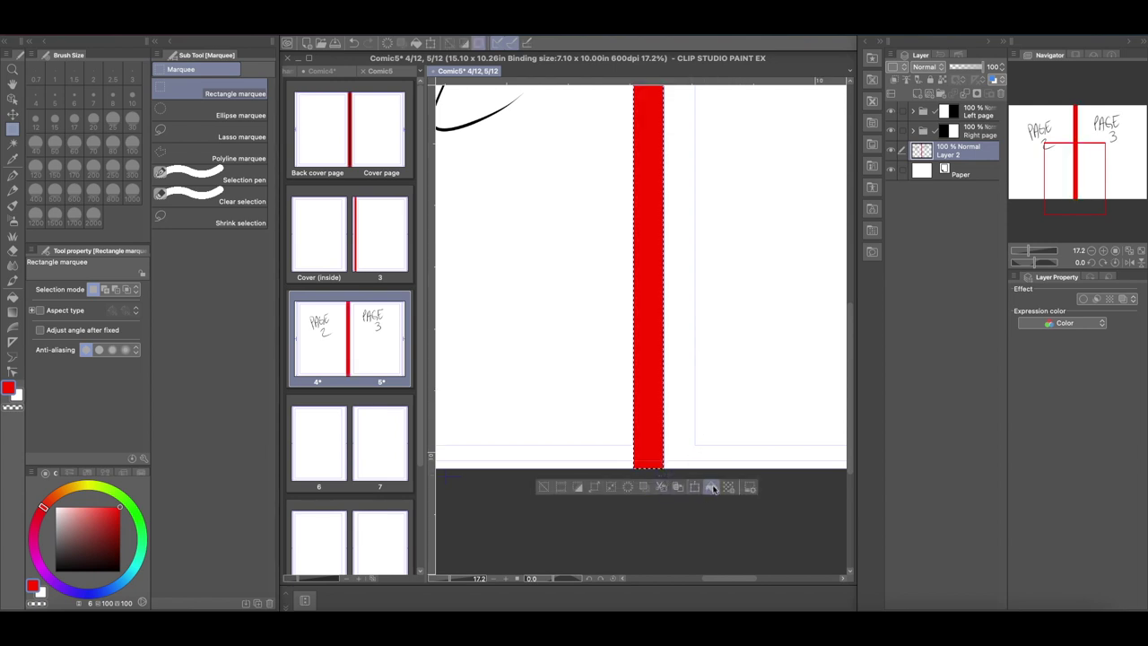
left_click(544, 487)
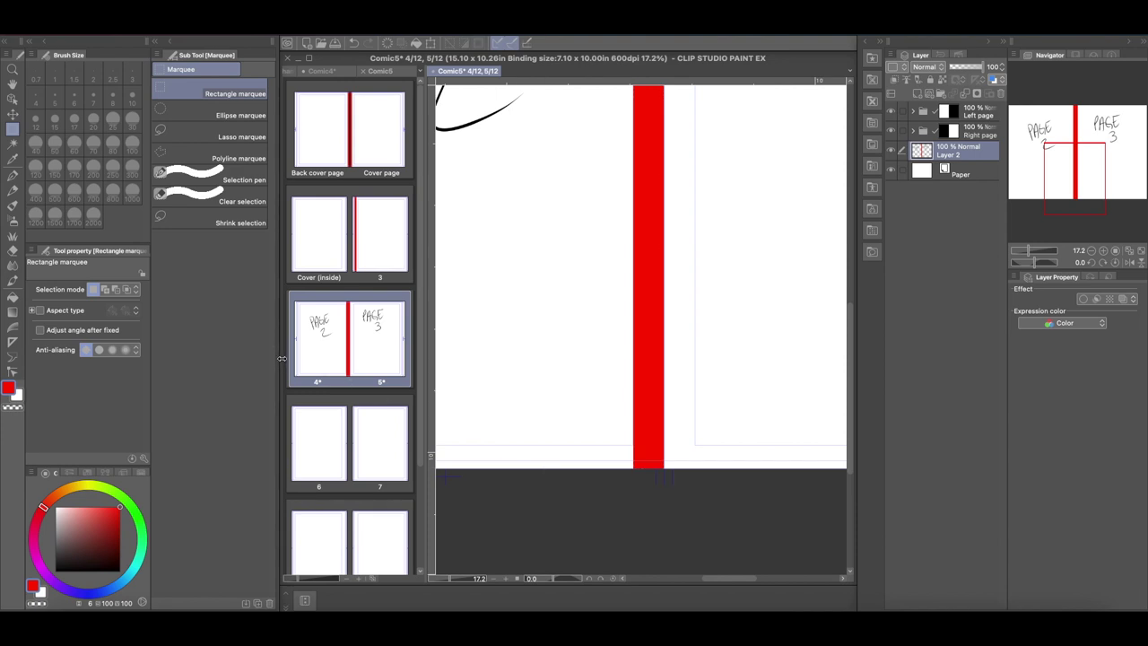
Step: Move the layer with the red strip sideways so the strip is centred over the spread's centre line
left_click(12, 114)
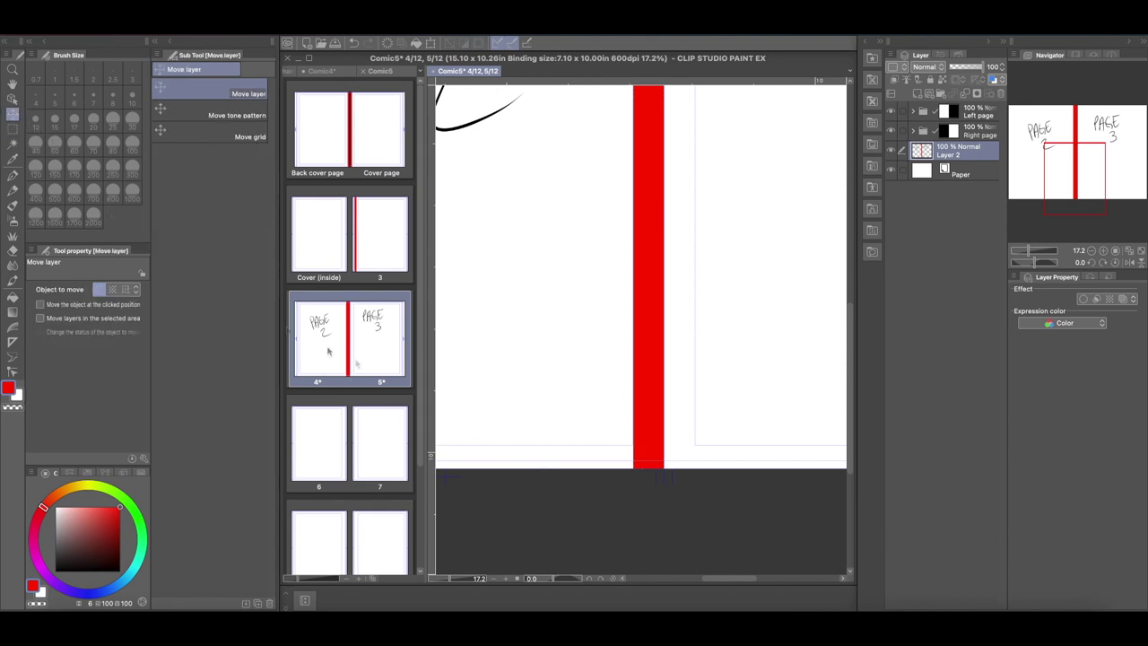
left_click_drag(655, 427, 669, 423)
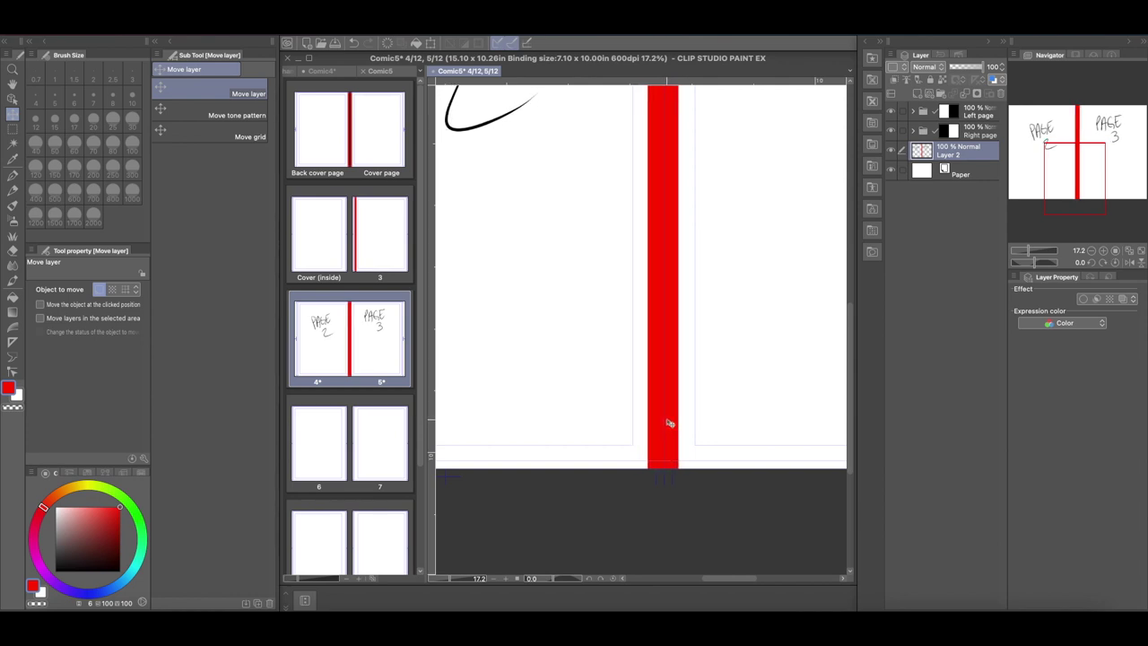
left_click_drag(668, 425, 668, 426)
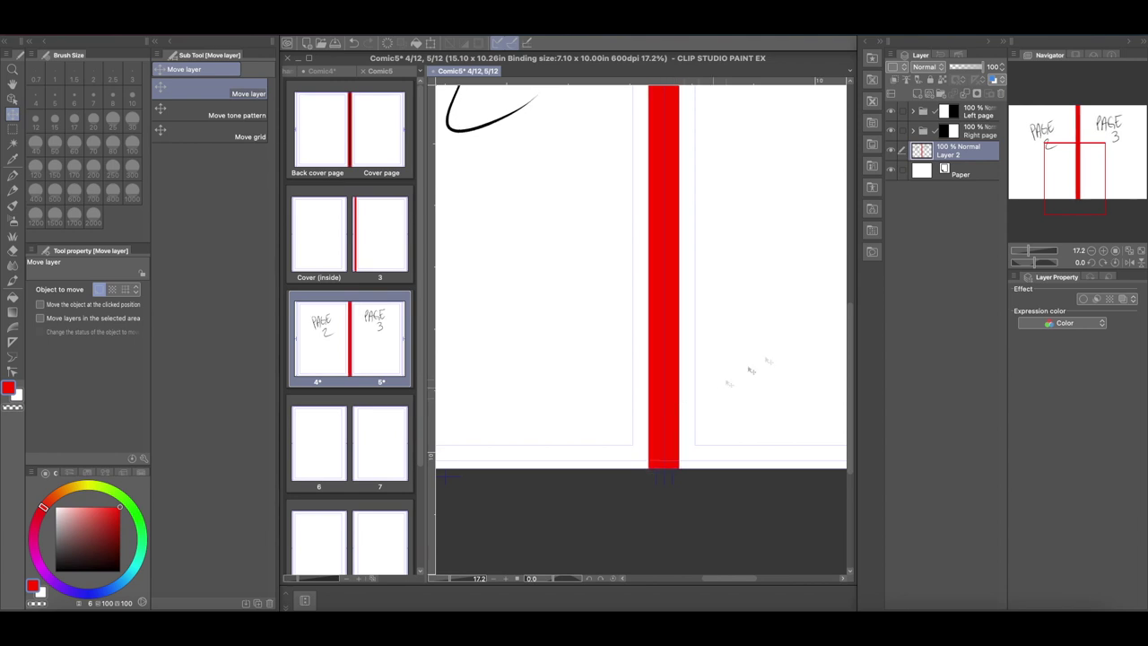
left_click(1140, 253)
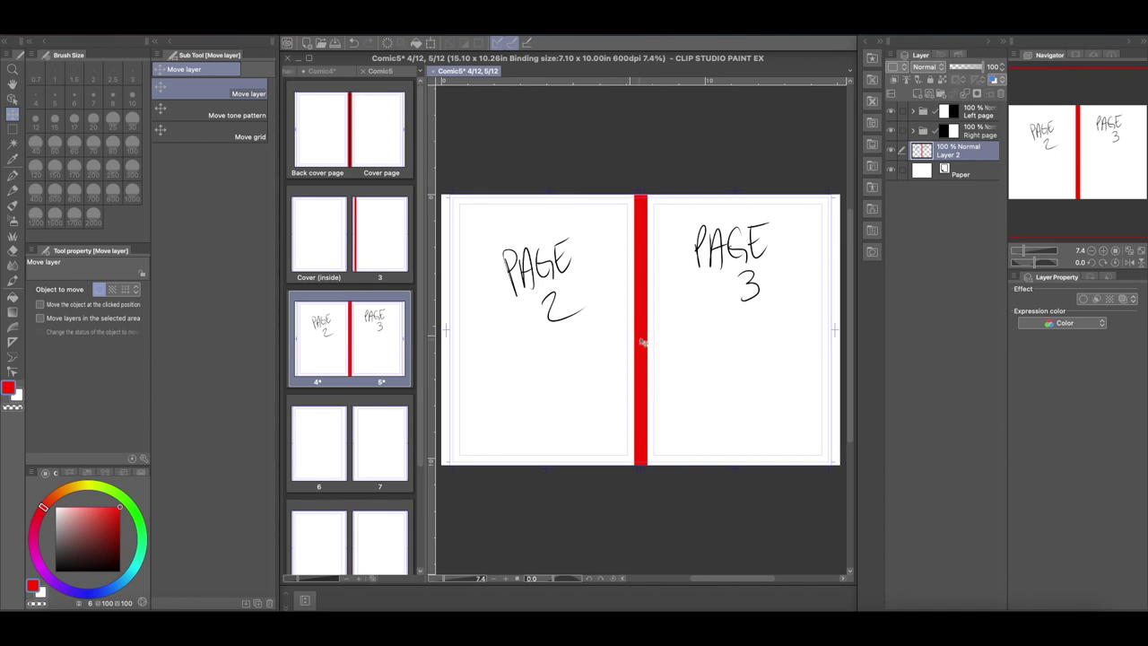
Step: Draw three black diagonal lines across the lower part of the red strip on a new layer
left_click(916, 94)
left_click(12, 176)
left_click(54, 571)
left_click_drag(613, 333, 671, 402)
left_click_drag(604, 348, 659, 414)
left_click_drag(601, 376, 668, 452)
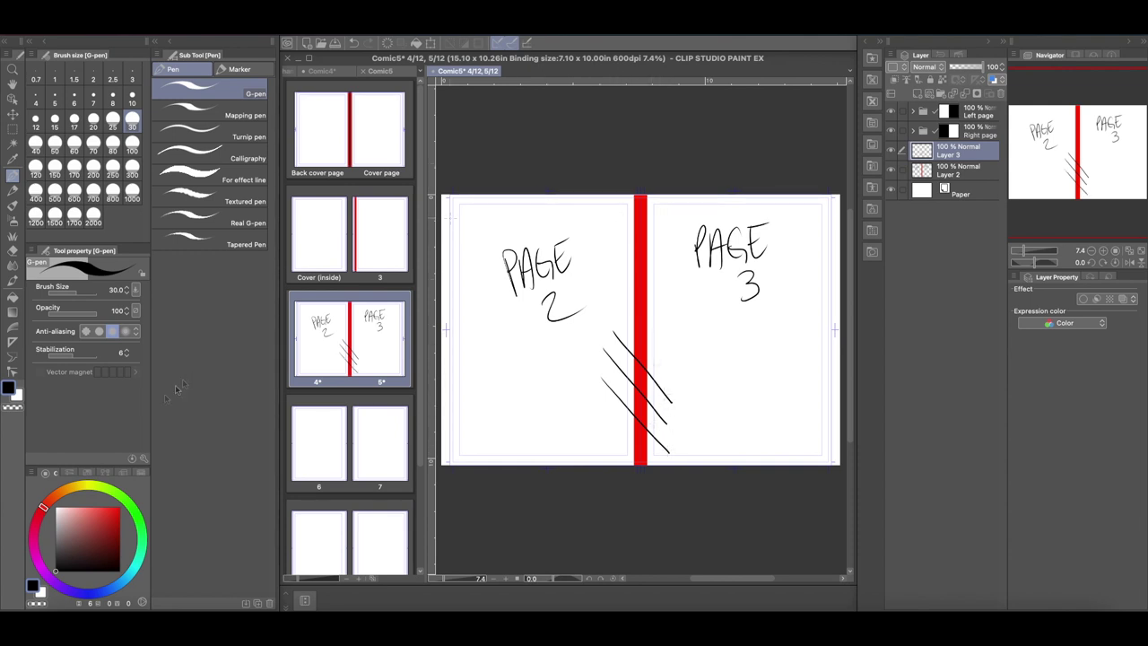
Step: Draw three blue diagonal lines across the upper part of the red strip on another new layer
left_click(88, 595)
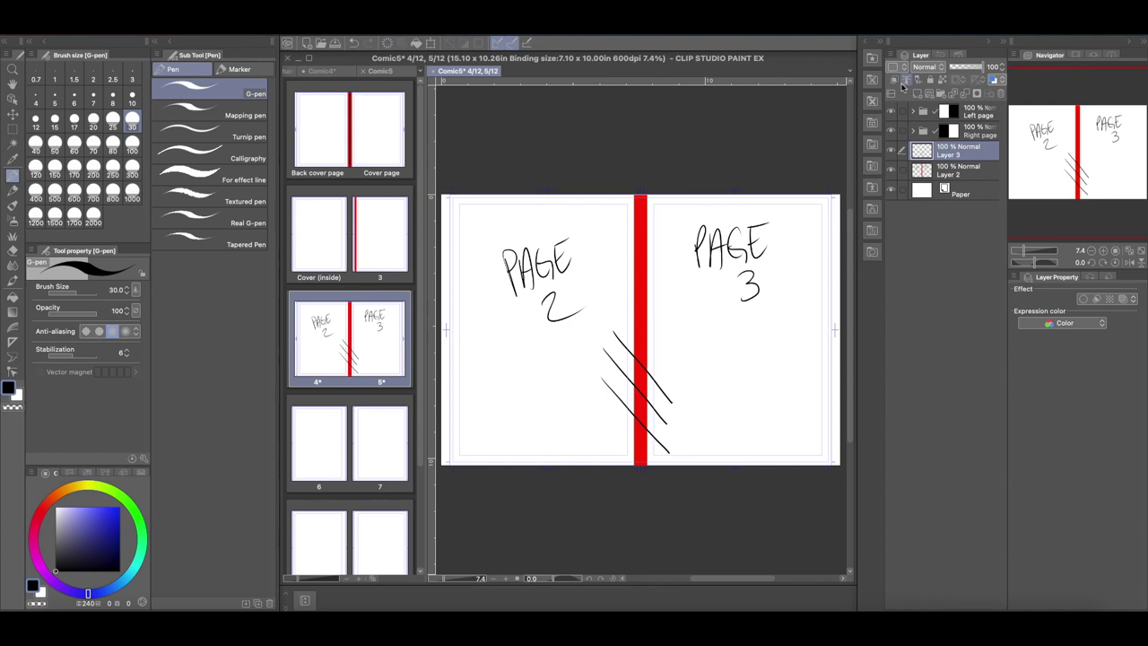
left_click(917, 94)
left_click_drag(609, 261, 667, 338)
left_click(354, 43)
left_click(120, 507)
left_click_drag(603, 257, 682, 341)
left_click_drag(606, 237, 685, 325)
left_click_drag(611, 213, 685, 298)
Step: Mark the blue lines' entry heights with short horizontals across the red strip, and move their right-page parts up to match
left_click_drag(1032, 250, 1045, 250)
left_click_drag(1059, 204, 1079, 139)
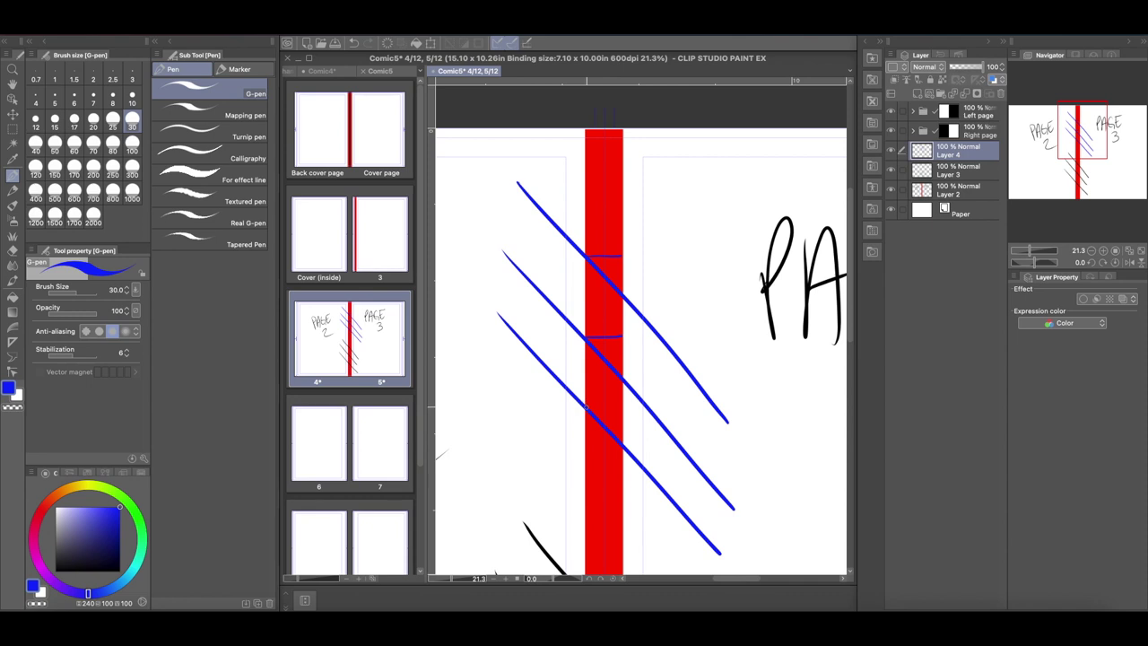
left_click(13, 128)
left_click_drag(623, 242, 787, 564)
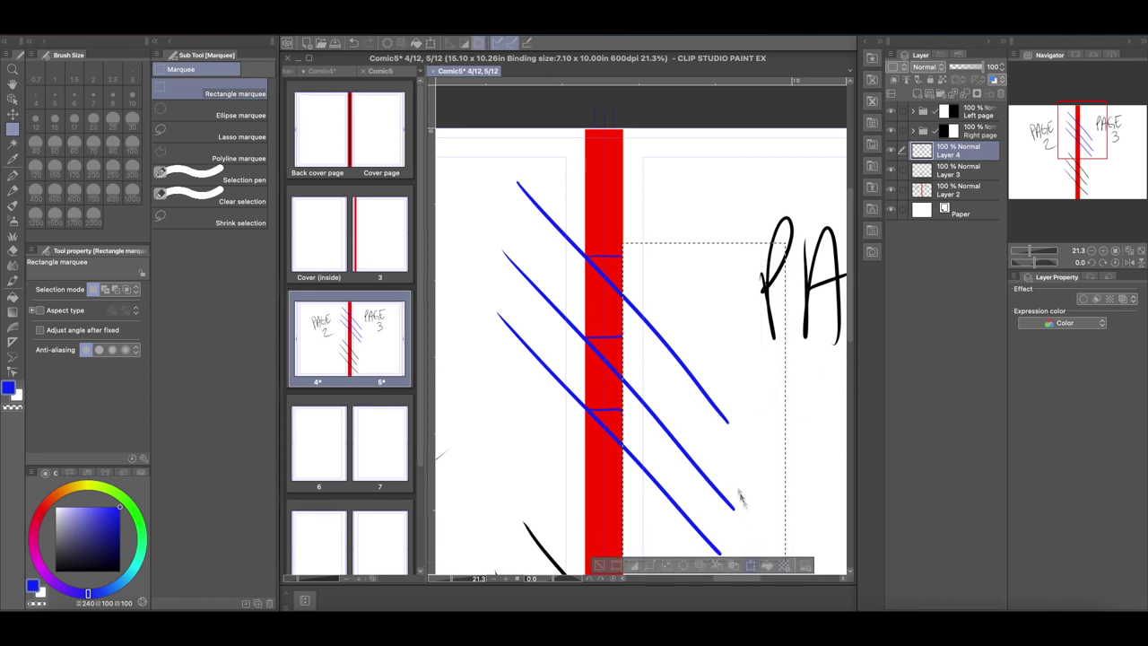
key("ctrl+t")
left_click_drag(715, 474, 714, 435)
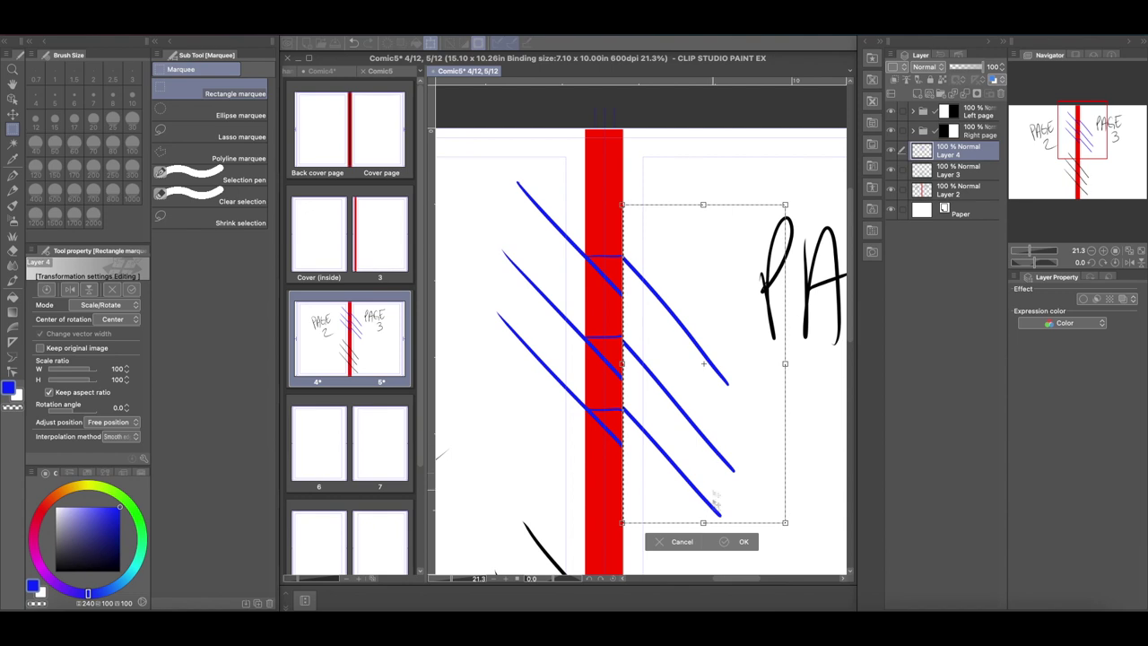
left_click(727, 541)
left_click(599, 541)
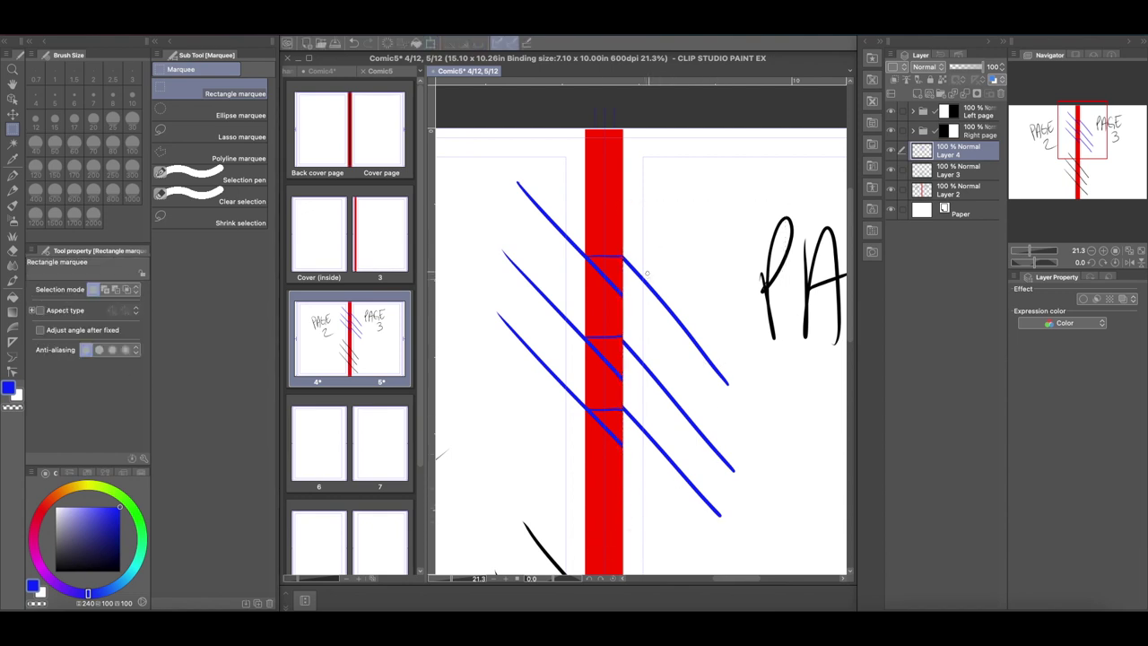
Step: Delete the blue line segments that lie inside the red strip, and clear the selection
left_click_drag(595, 267, 610, 285)
left_click_drag(587, 244, 623, 461)
left_click(588, 478)
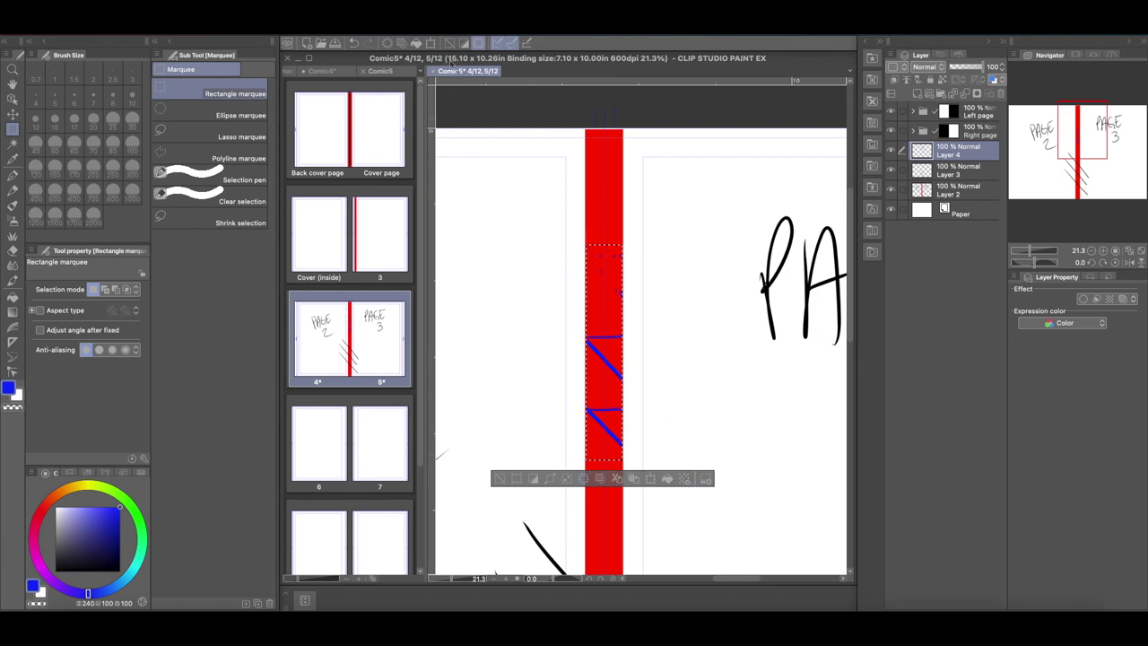
key("ctrl+z")
left_click(585, 480)
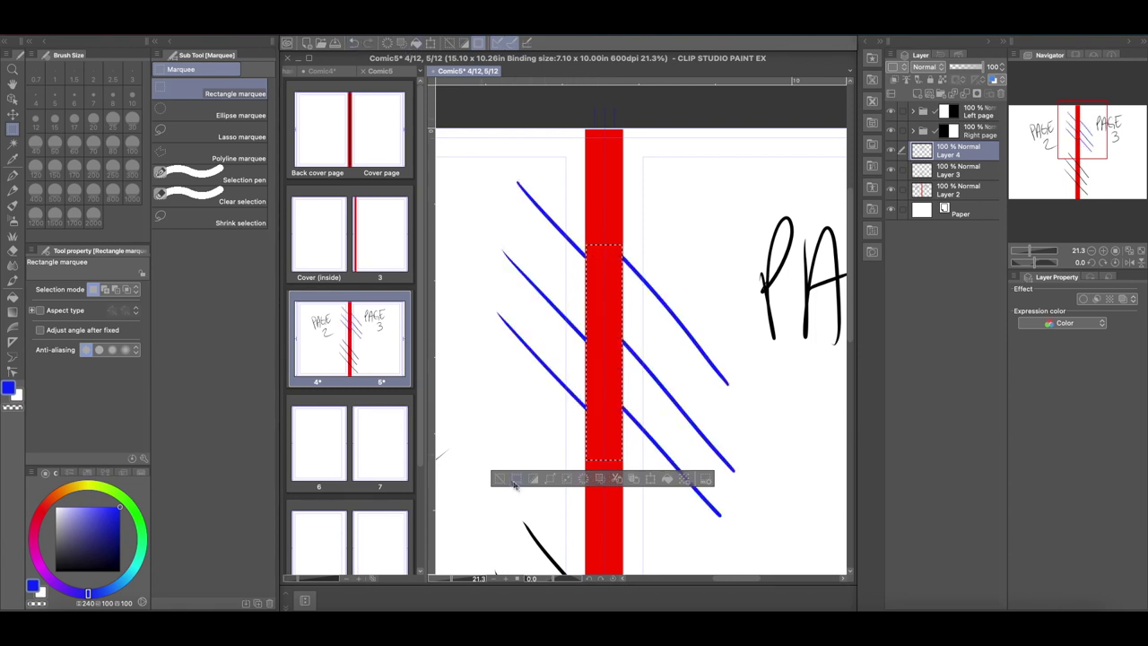
left_click(505, 479)
Step: Save the spread of pages 4 and 5 and close it to return to the page overview
left_click(1138, 250)
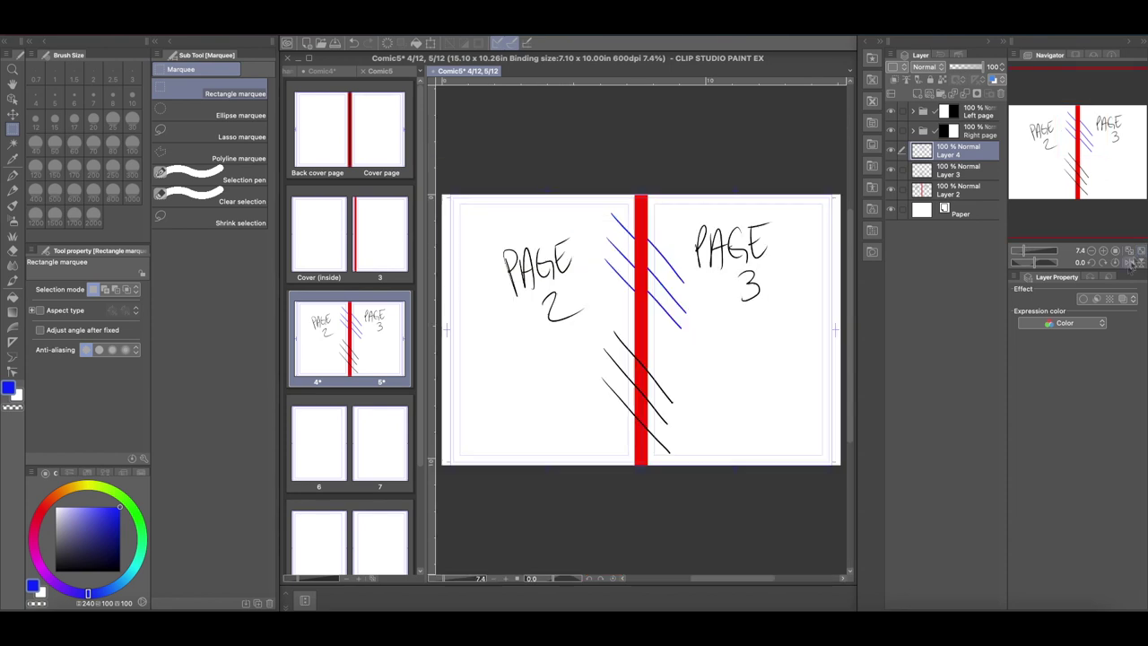
left_click(337, 45)
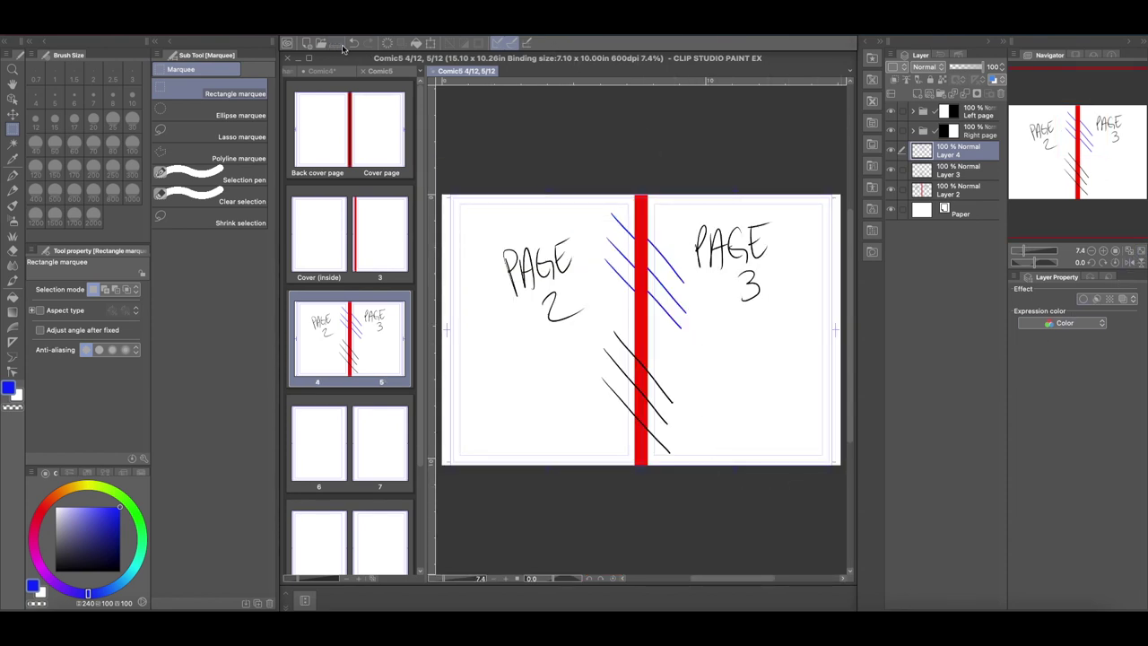
left_click(433, 71)
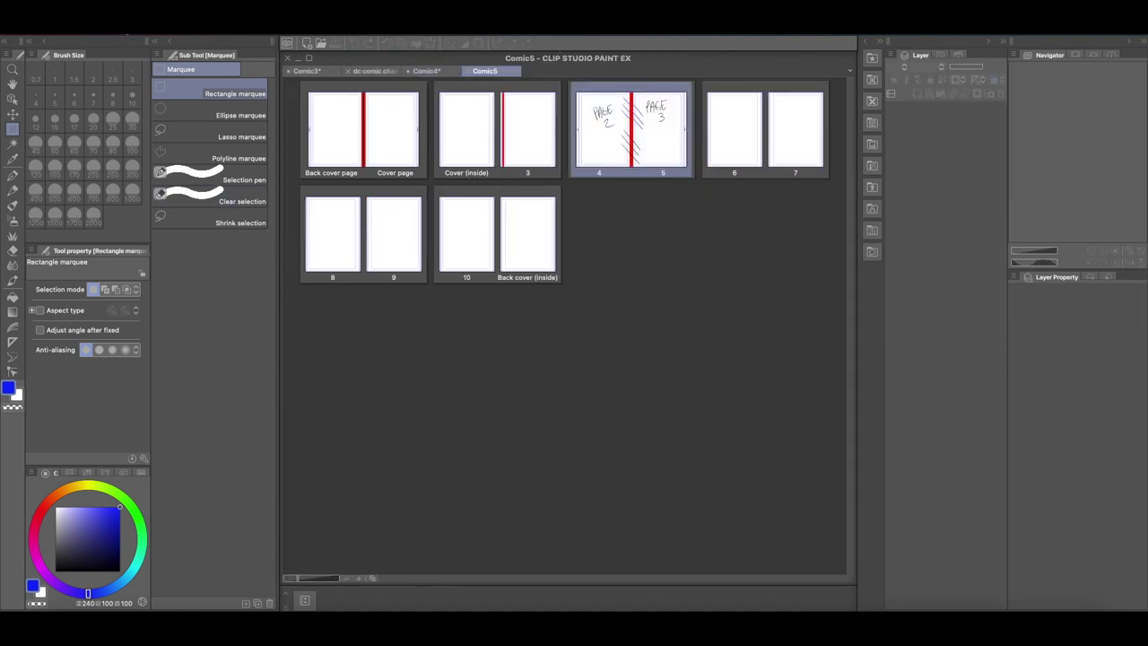
Step: Open the 3D preview for binding past the settings warning, and rotate the closed book to examine its cover and spine
left_click(132, 23)
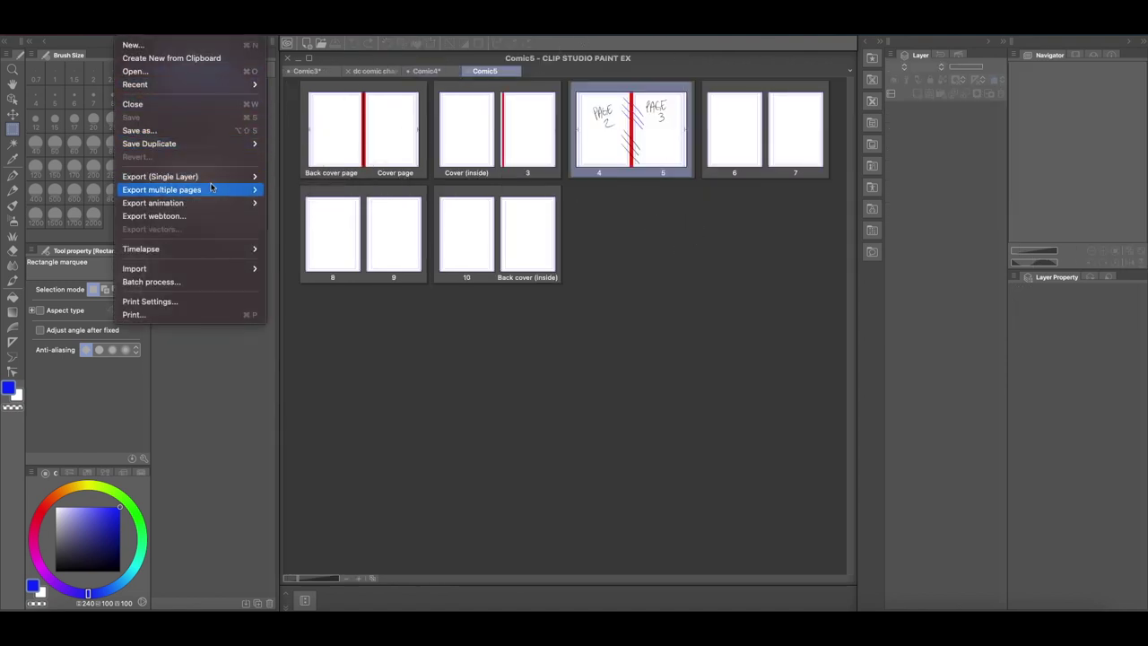
mouse_move(220, 190)
left_click(307, 223)
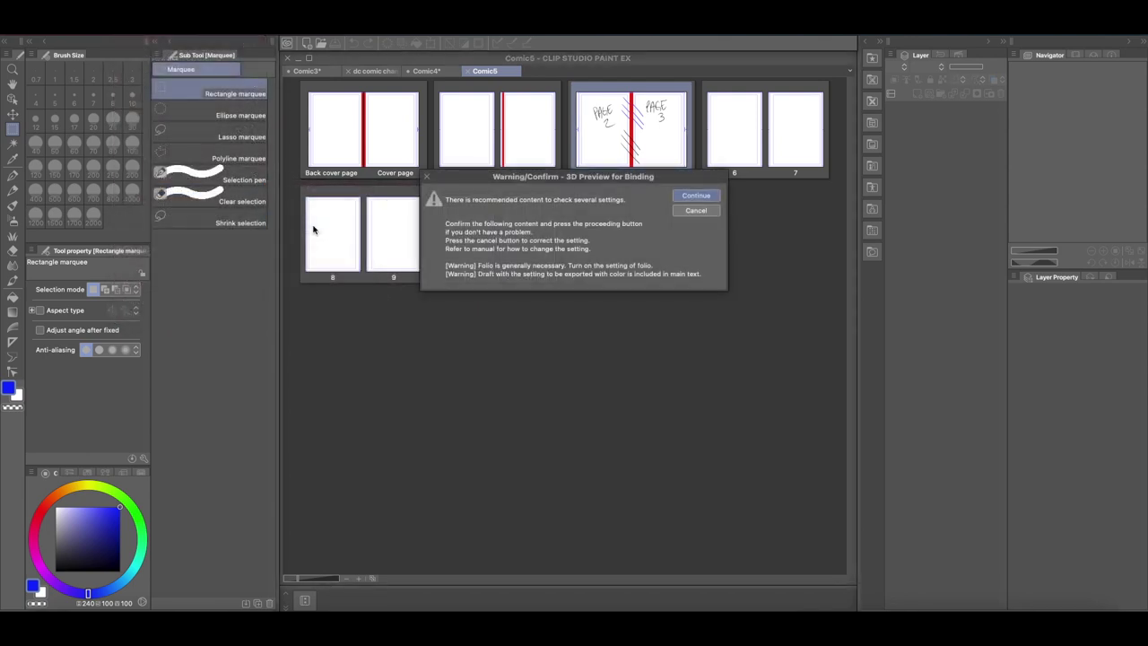
left_click(696, 195)
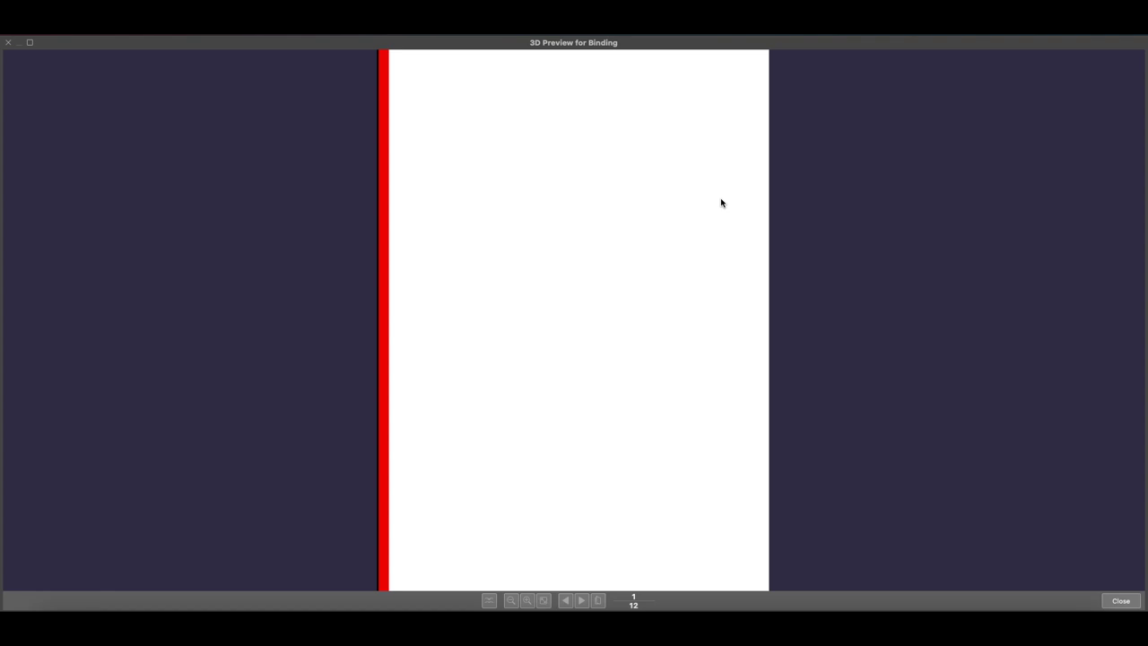
left_click(512, 600)
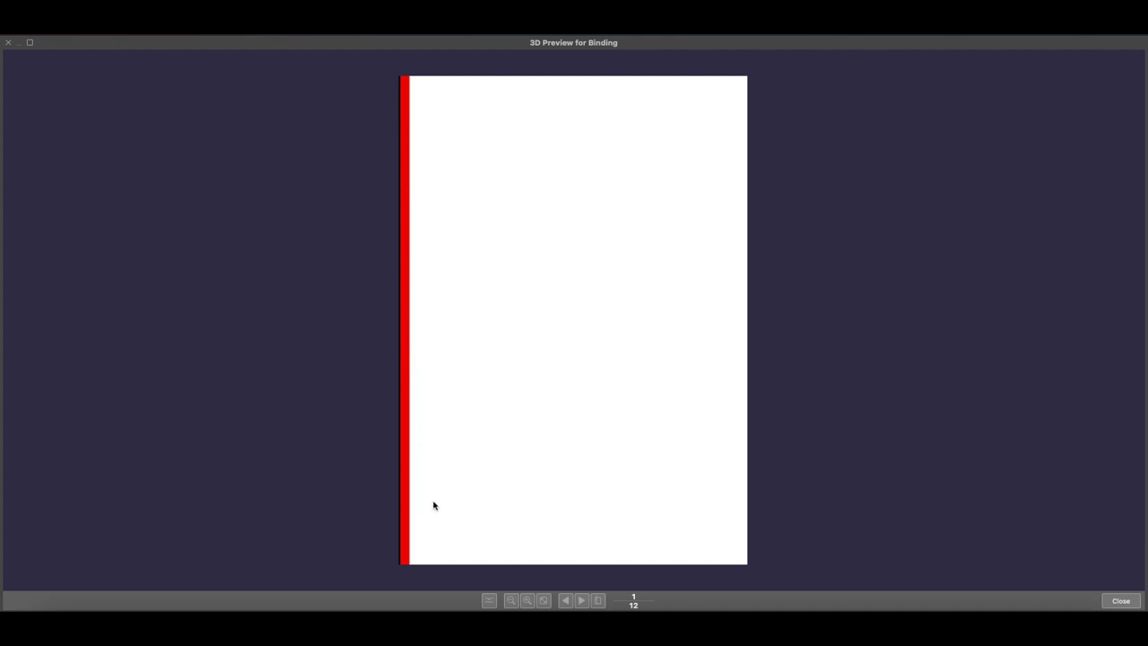
left_click_drag(451, 272, 713, 141)
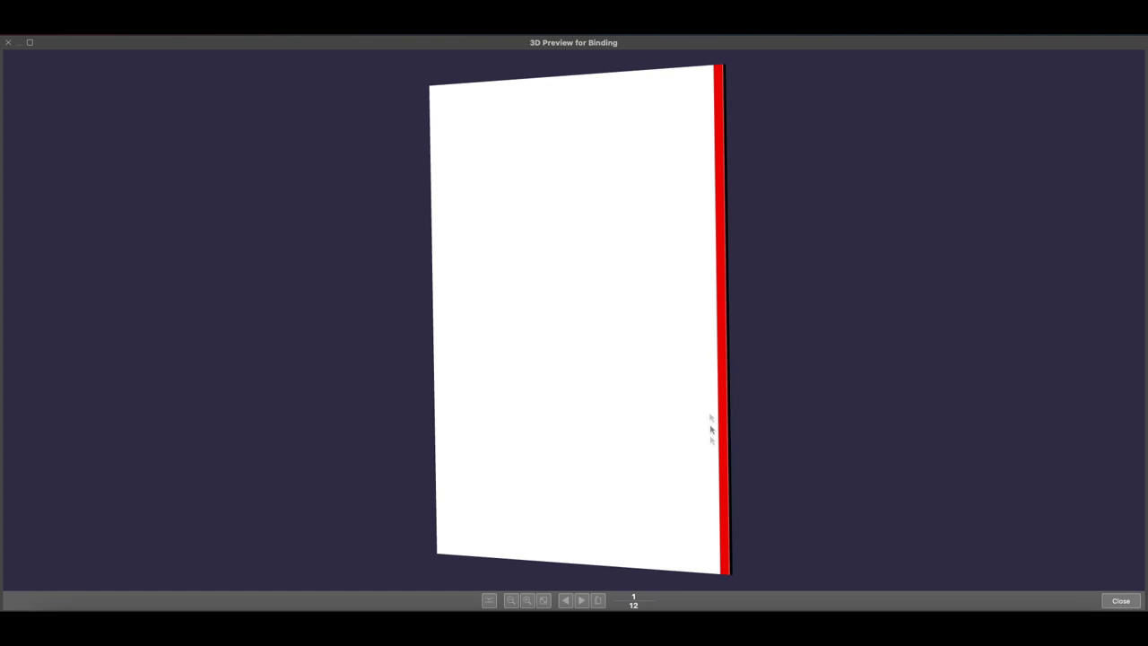
Step: Turn the closed book over, open it to pages 2 and 3, and rotate the spread to examine the red gutter area
left_click_drag(691, 310, 633, 233)
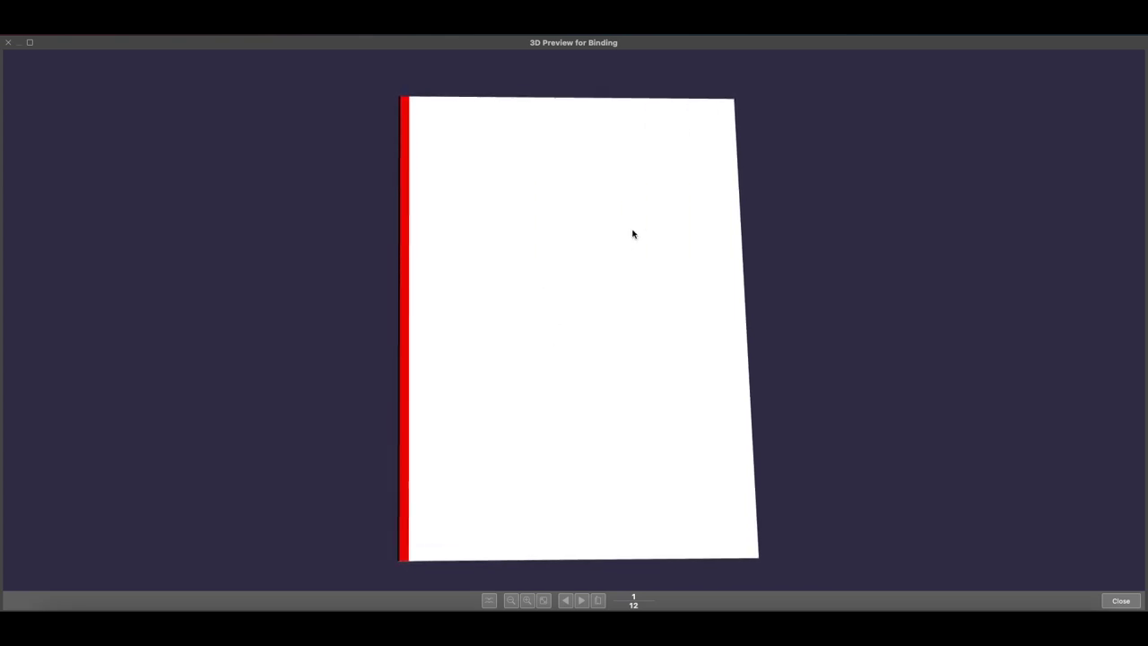
left_click(735, 318)
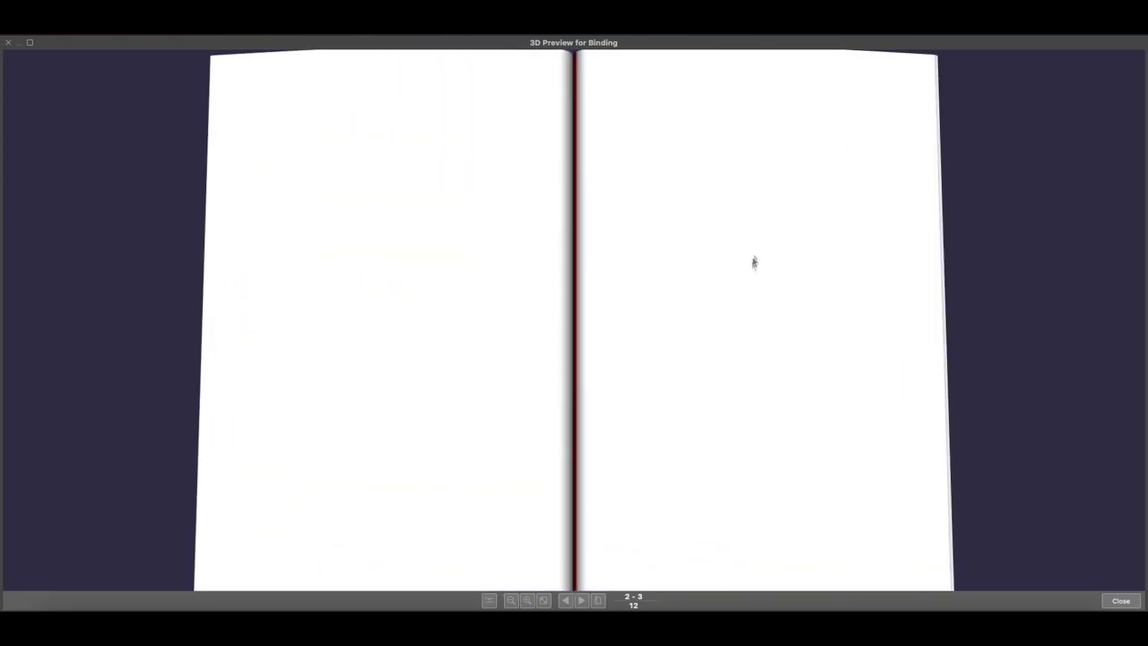
left_click_drag(731, 265, 856, 71)
left_click_drag(750, 341, 714, 362)
left_click_drag(734, 325, 679, 379)
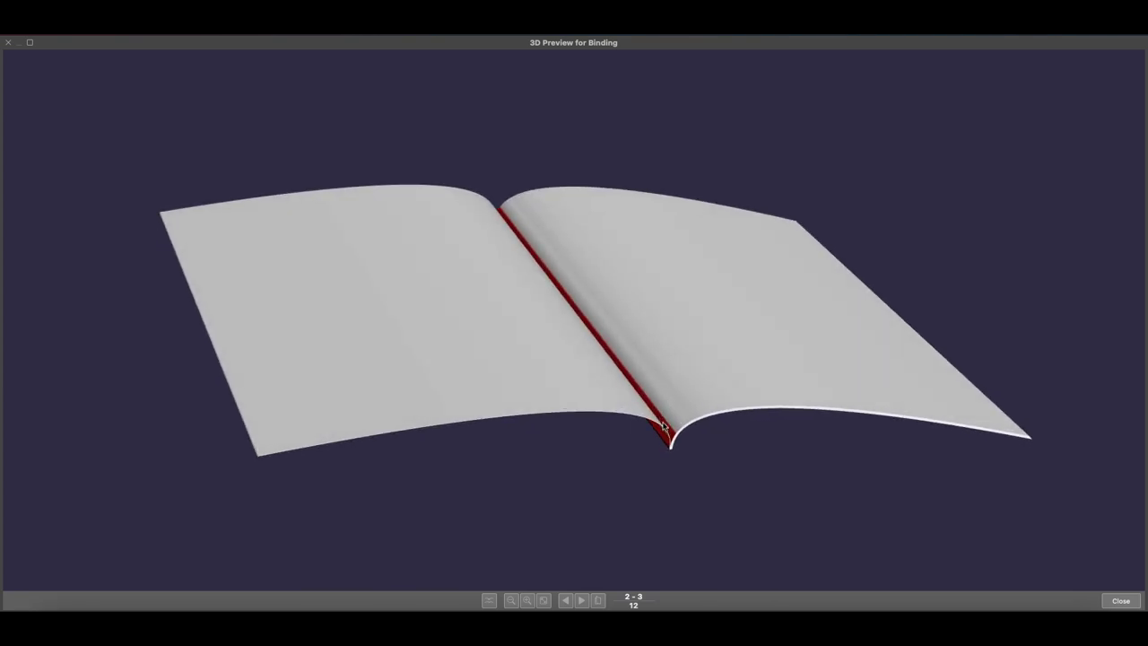
left_click_drag(782, 327, 774, 340)
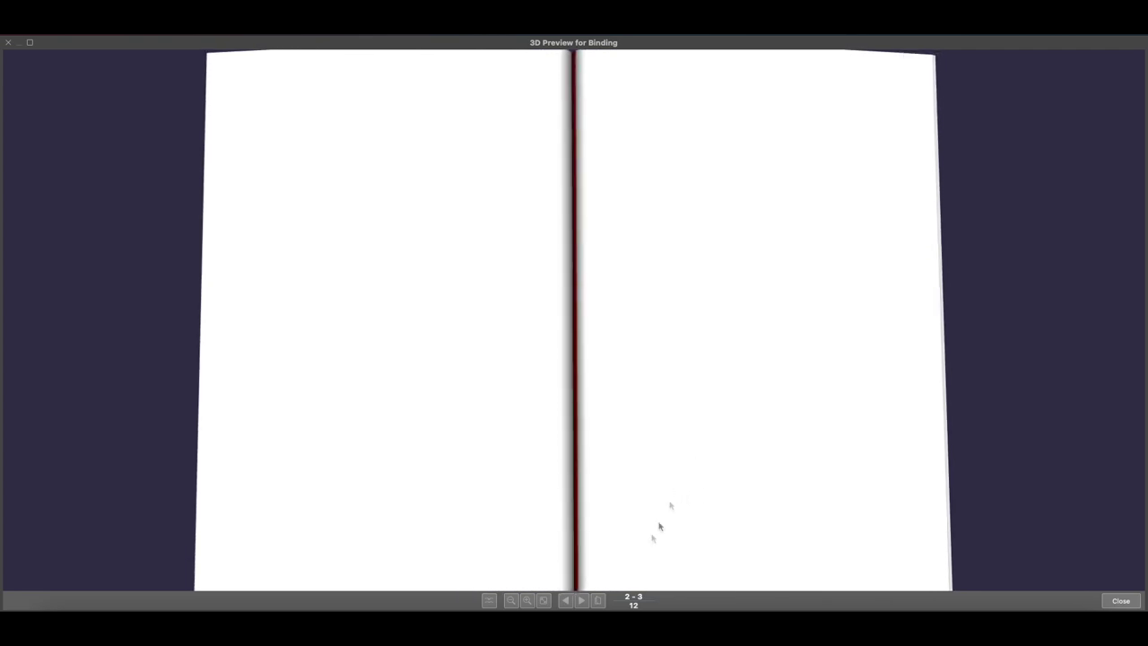
Step: Turn the preview to pages 4 and 5, examine the lines crossing the gutter at different angles, and close the preview
left_click(582, 601)
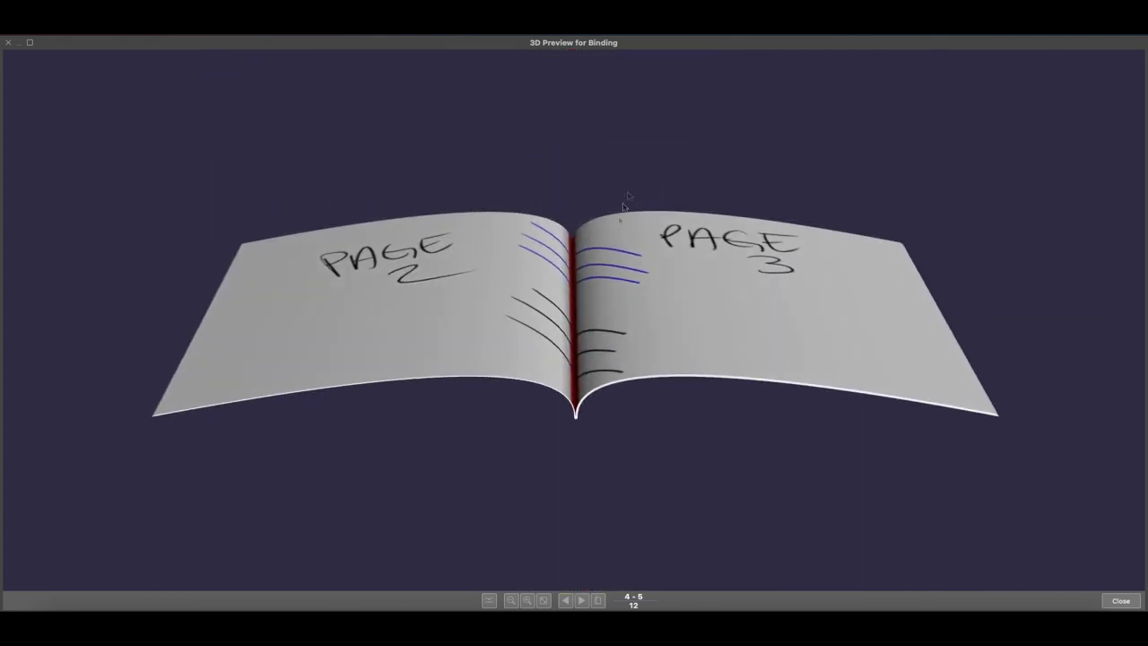
left_click_drag(632, 353, 636, 544)
left_click(511, 601)
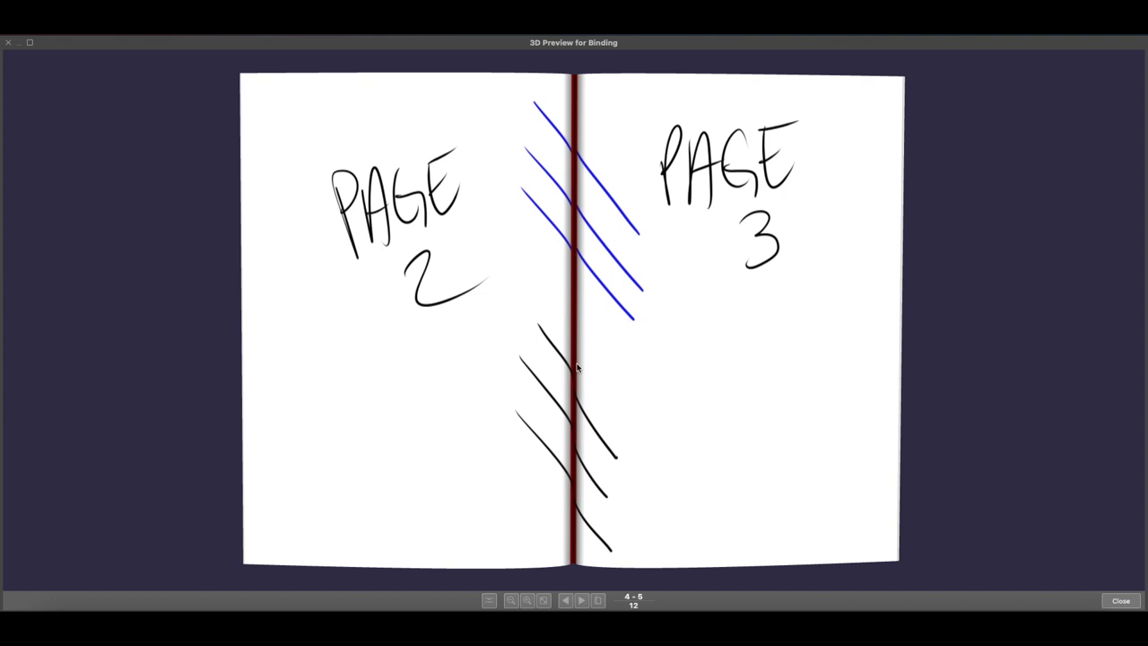
left_click(1121, 600)
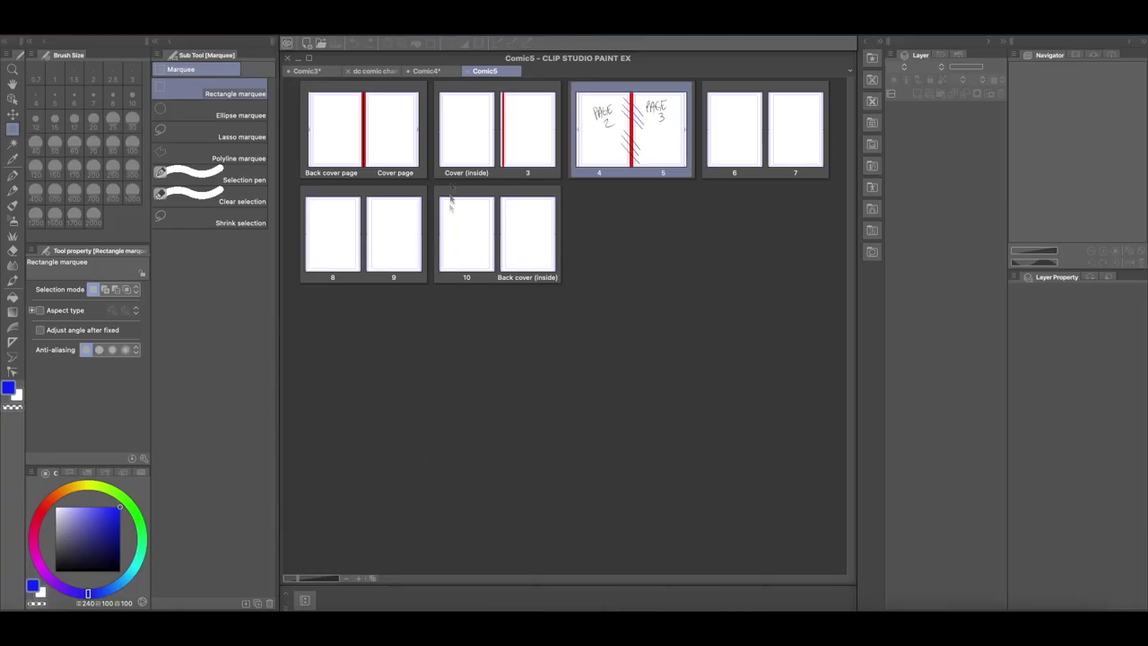
Step: Switch to the Comic4 canvas and hide its green, blue and red layers, Layer 3, Layer 2 and Layer 1
left_click(439, 72)
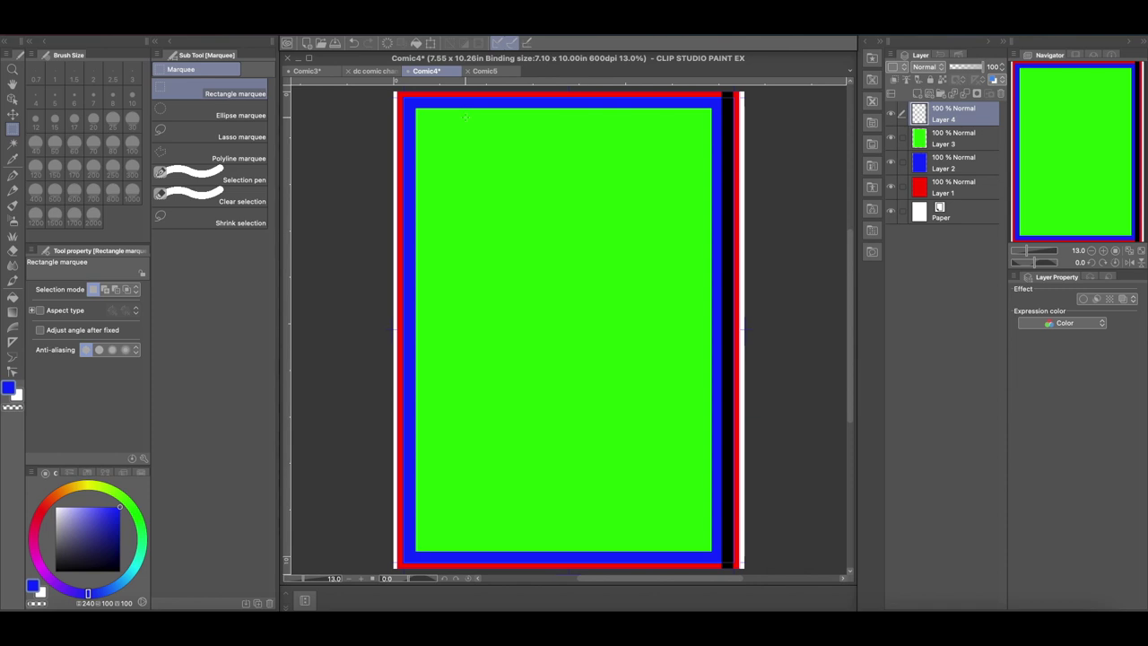
left_click(890, 139)
left_click(890, 162)
left_click(891, 187)
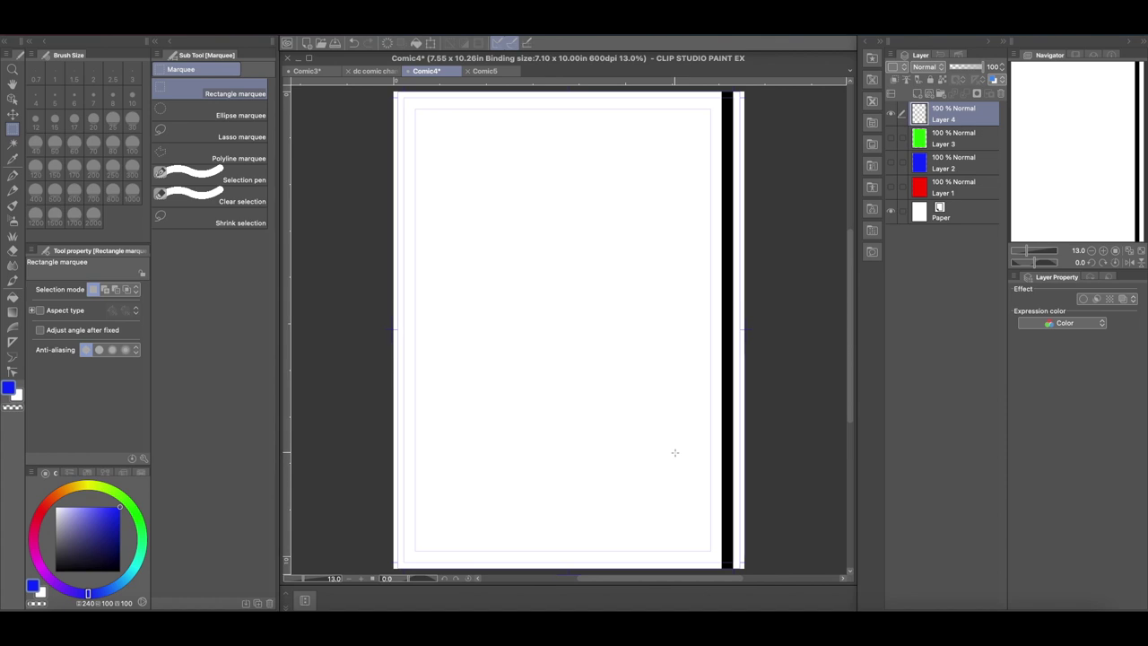
Step: Check the X offset in the new-file comic settings, cancel without creating a file, and show the green Layer 3
left_click(307, 43)
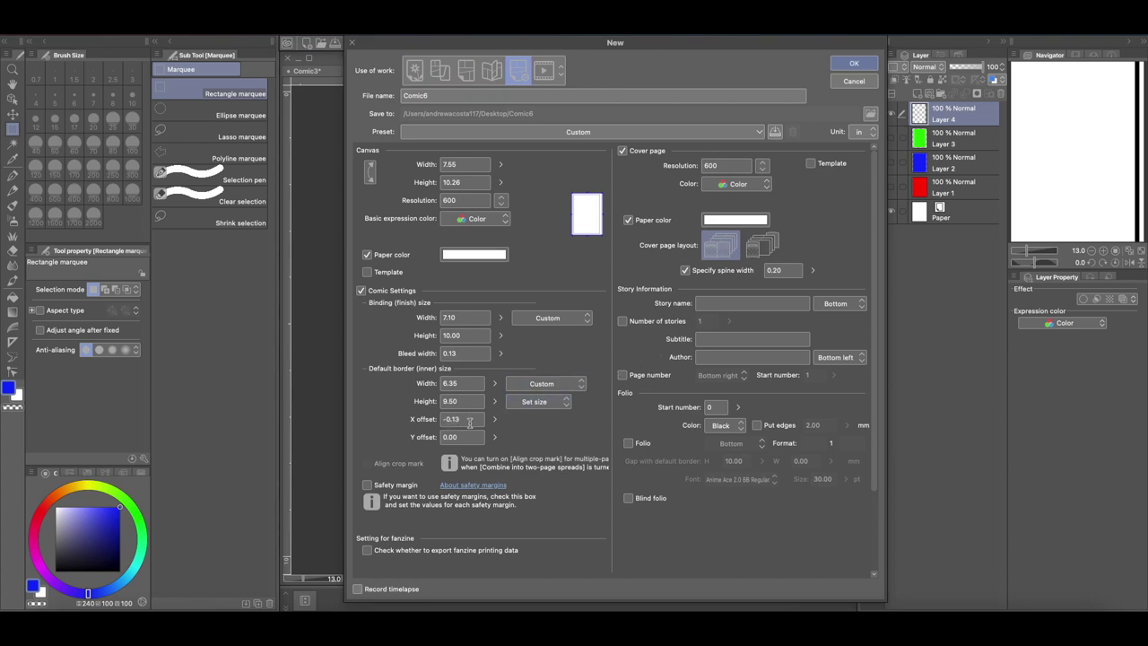
left_click(850, 82)
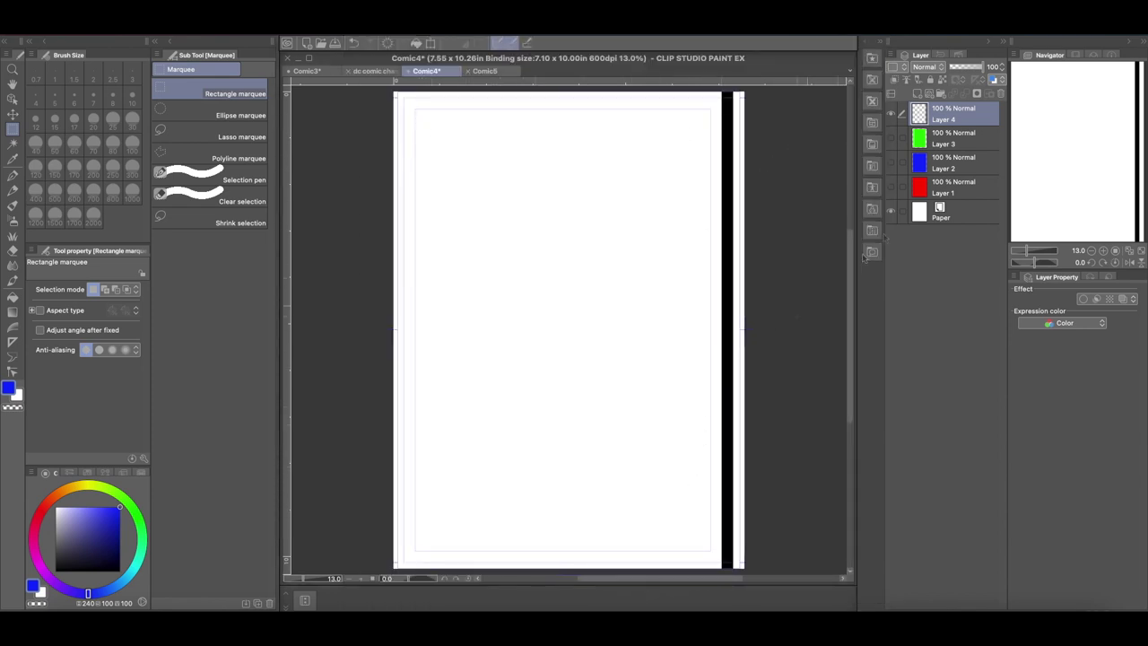
left_click(892, 139)
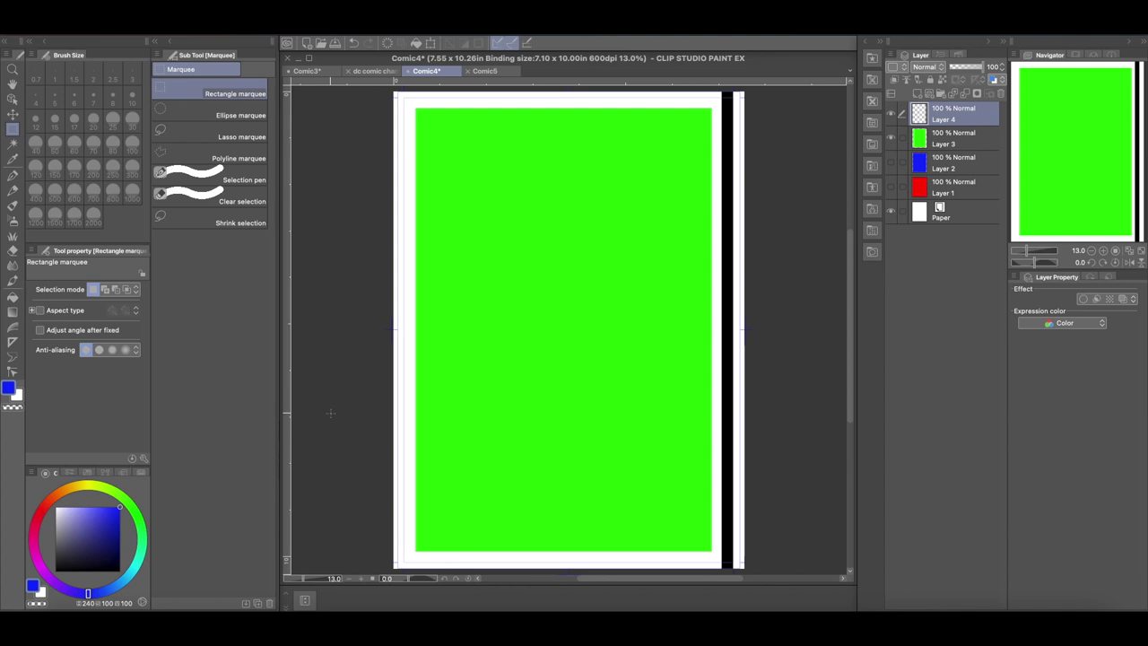
Step: Remove and re-enter the minus sign of the X offset in the new-file comic settings, and cancel without creating a file
left_click(308, 43)
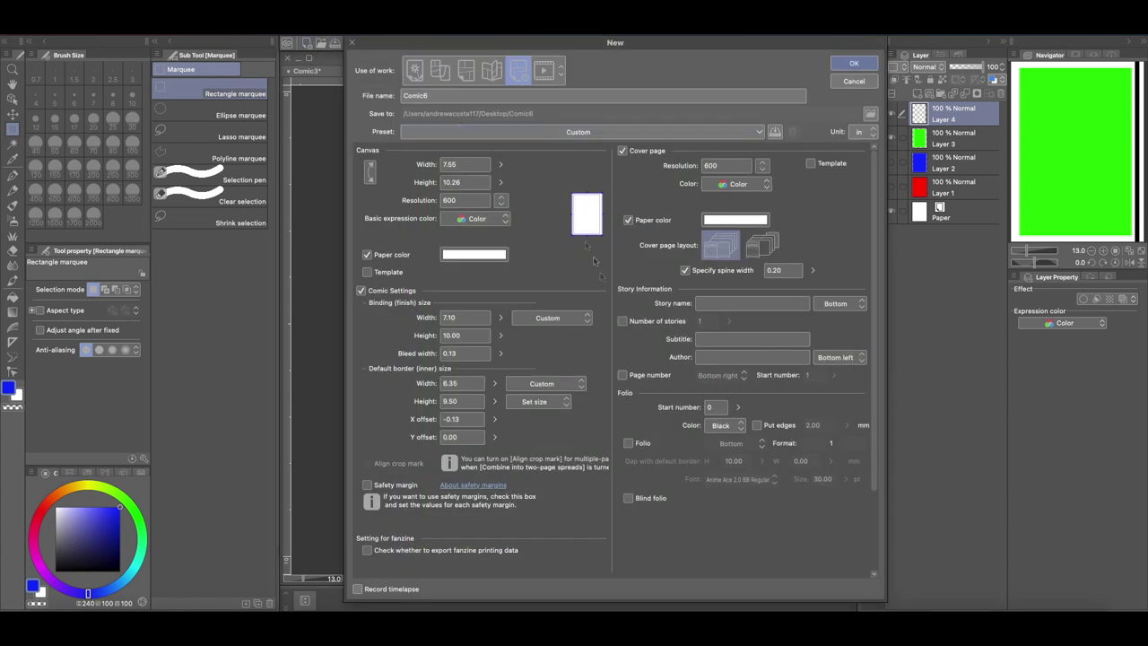
left_click(446, 419)
key("BackSpace")
type("-")
left_click(856, 82)
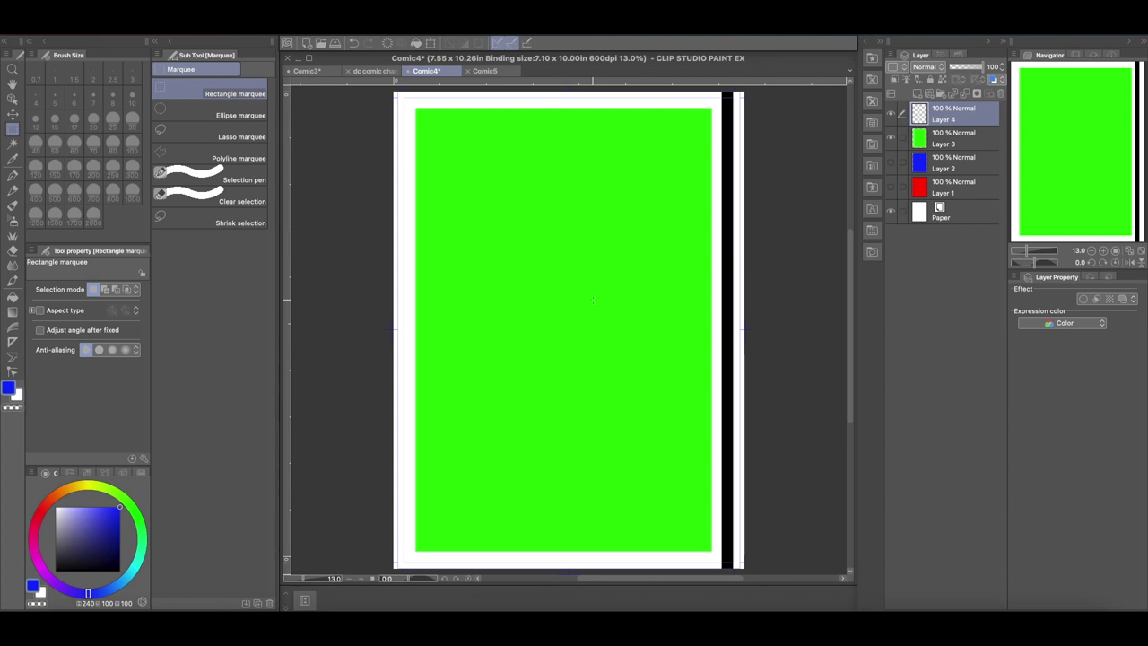
Step: Hide the green Layer 3, and toggle Layer 4 off and on to compare the page without and with the black strip
left_click(891, 140)
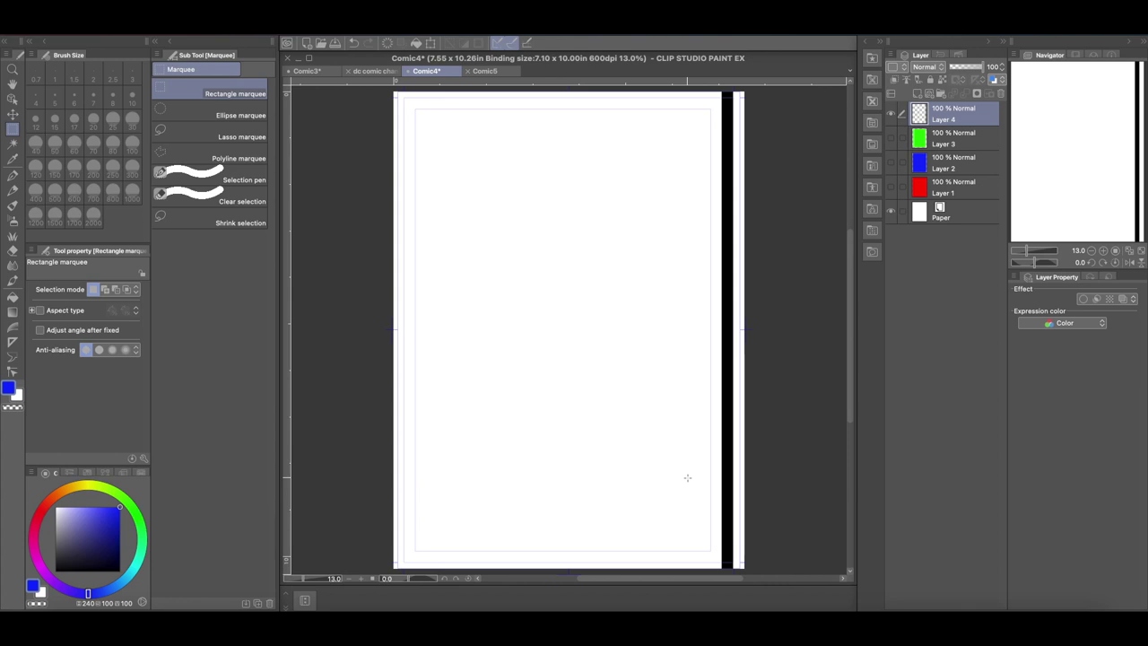
left_click(891, 113)
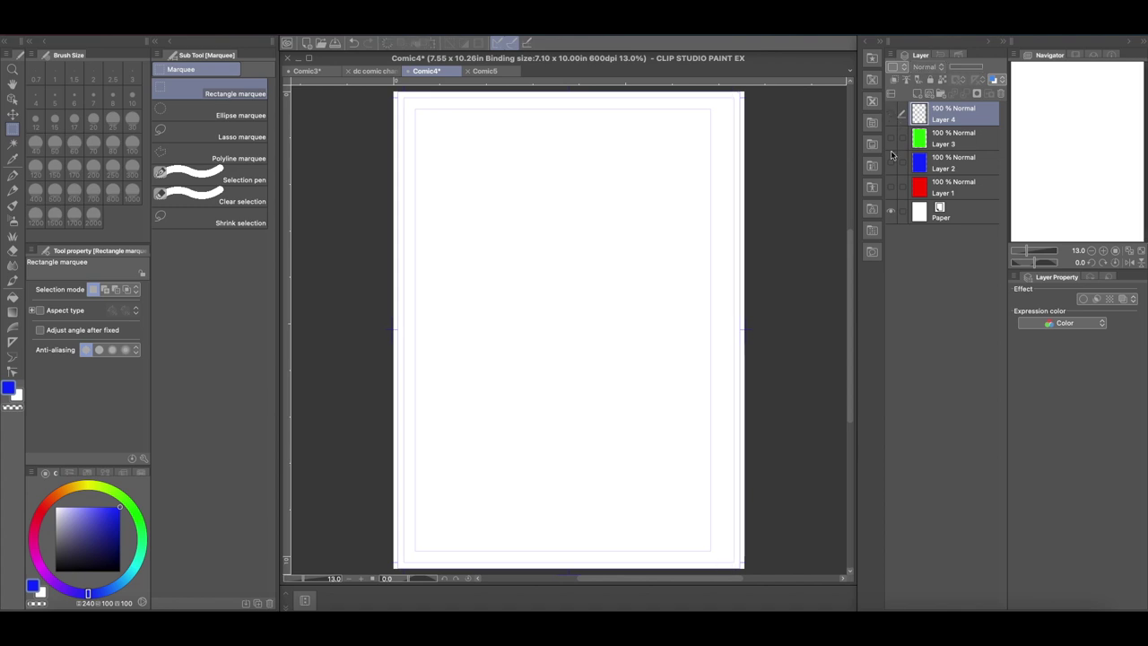
left_click(890, 113)
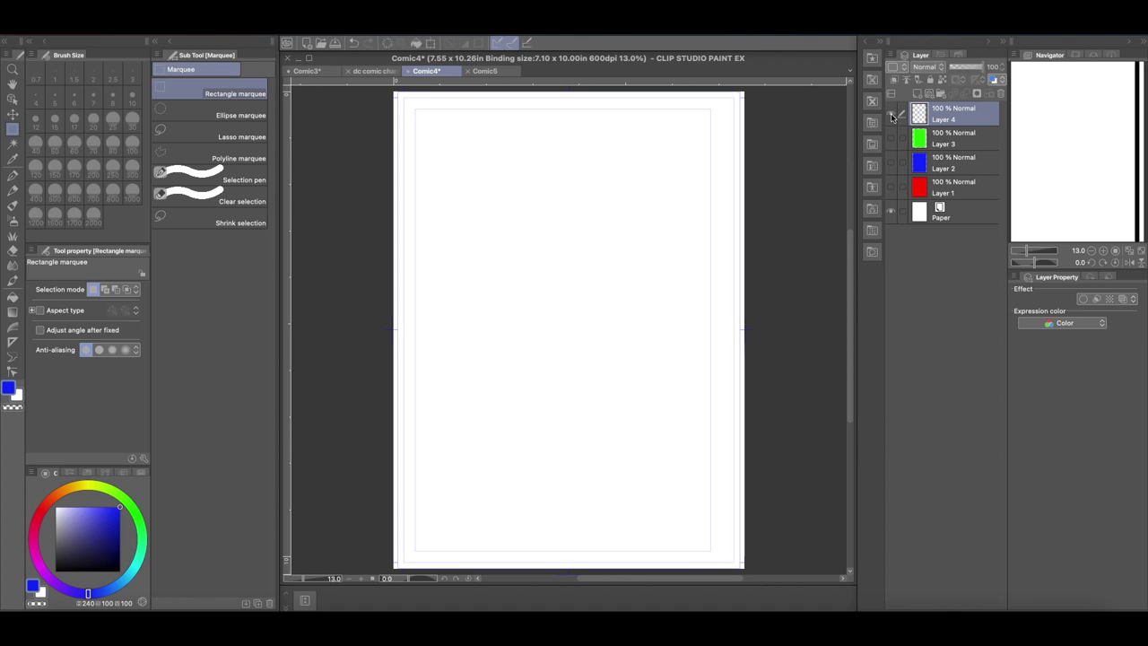
left_click(891, 113)
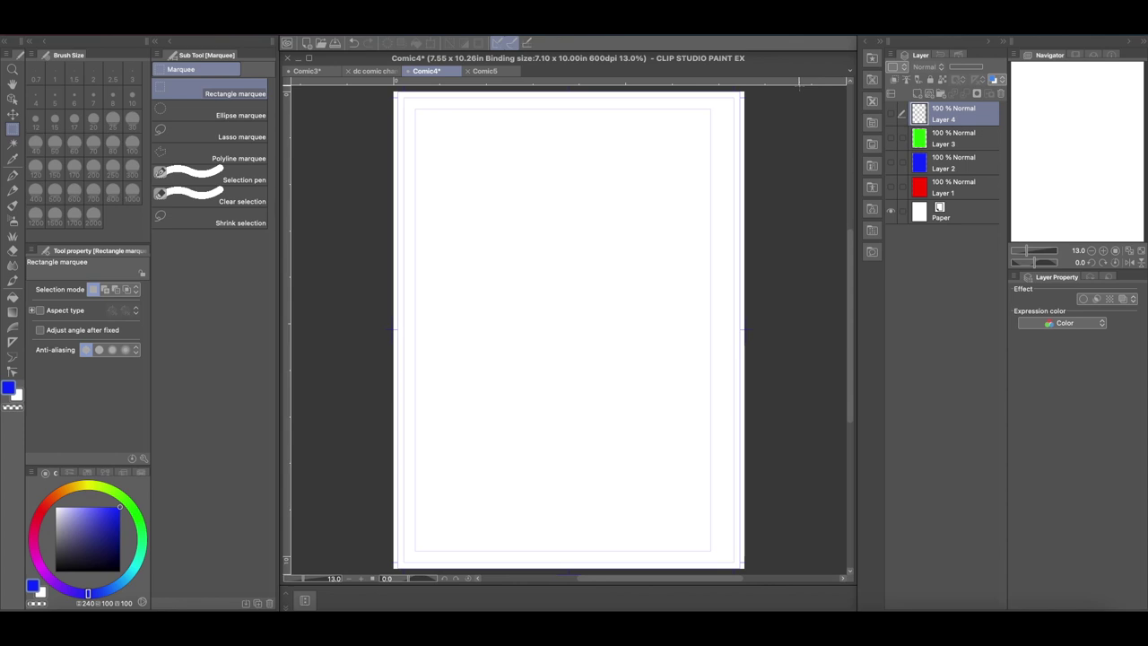
left_click(891, 113)
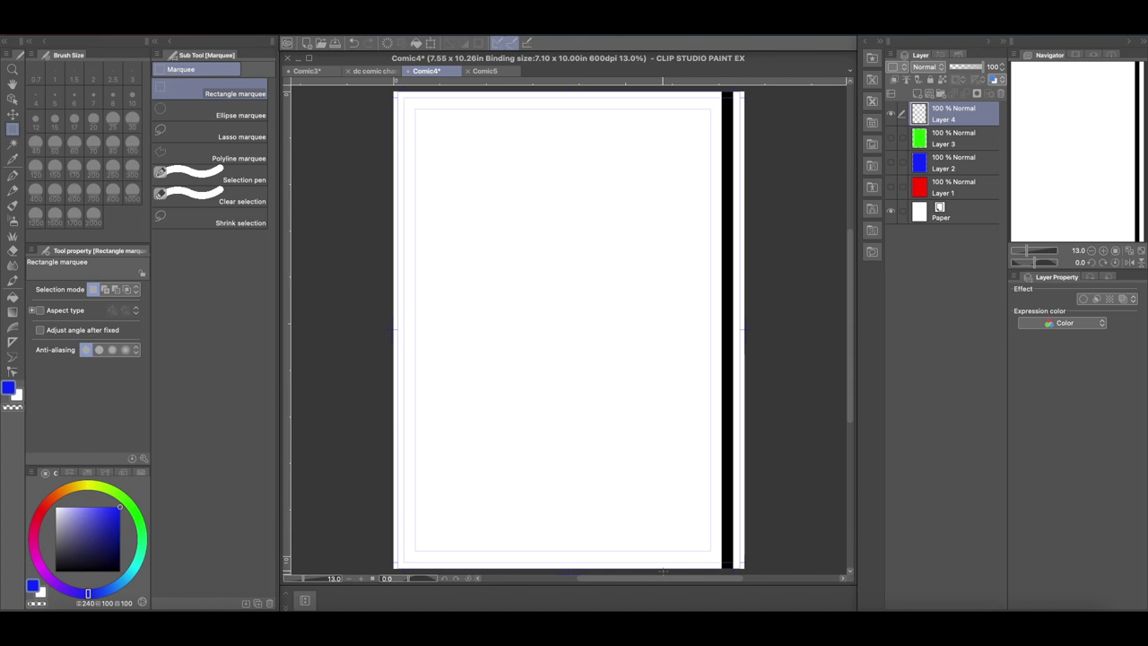
Step: Switch to the dc comic change canvas with the handwritten size notes, and open the new-file comic settings
left_click(374, 71)
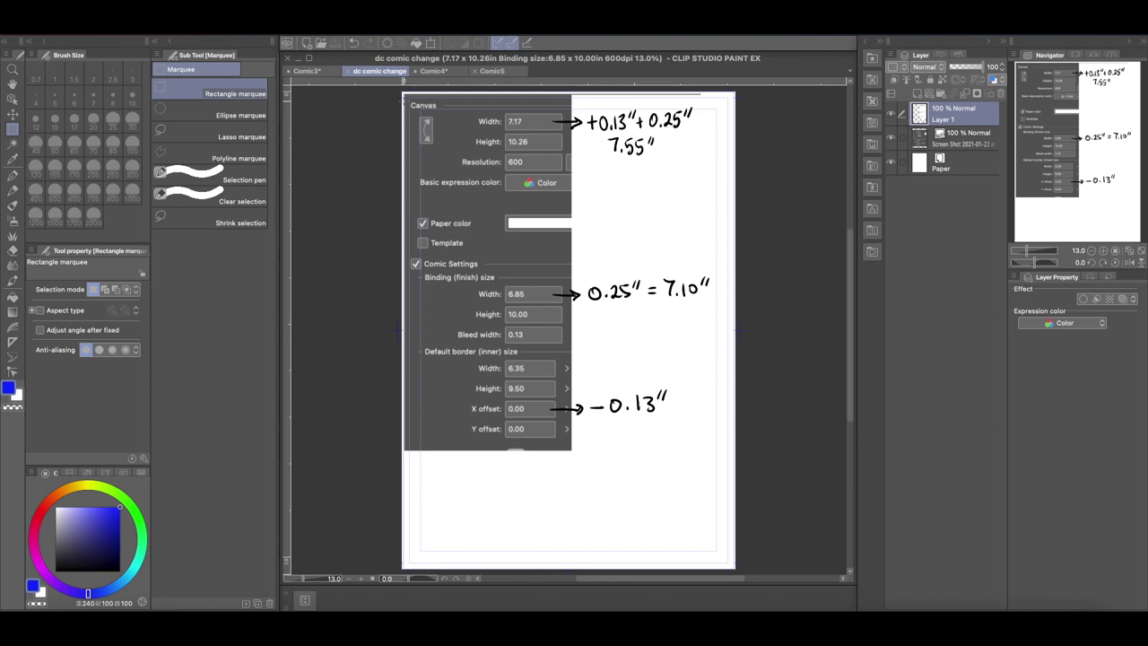
left_click(308, 43)
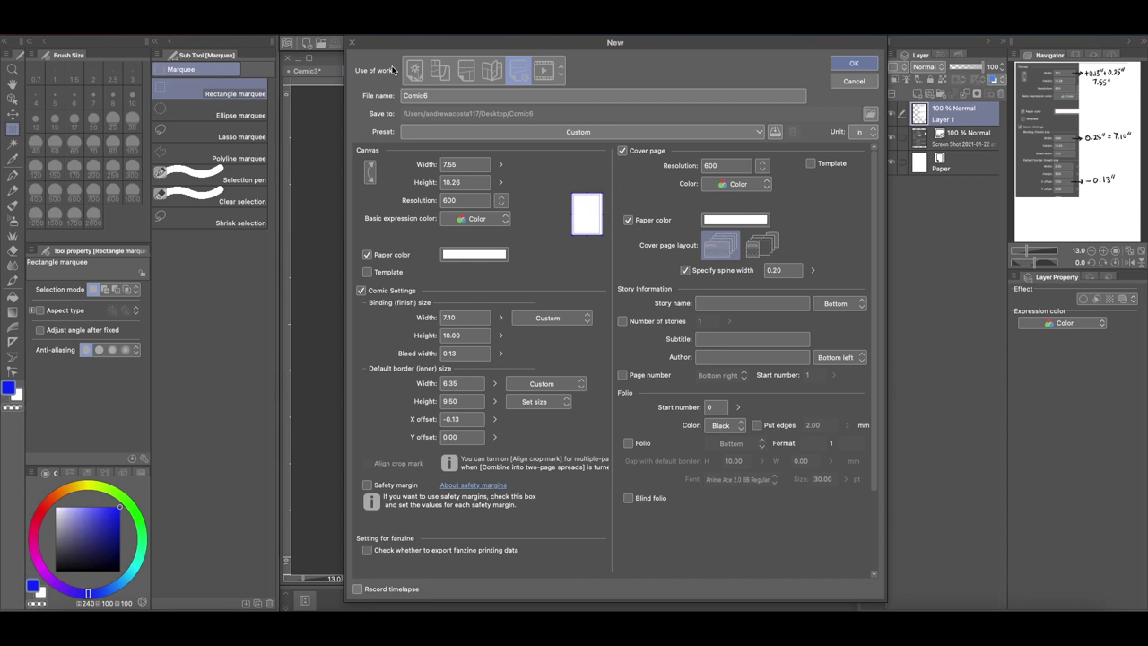